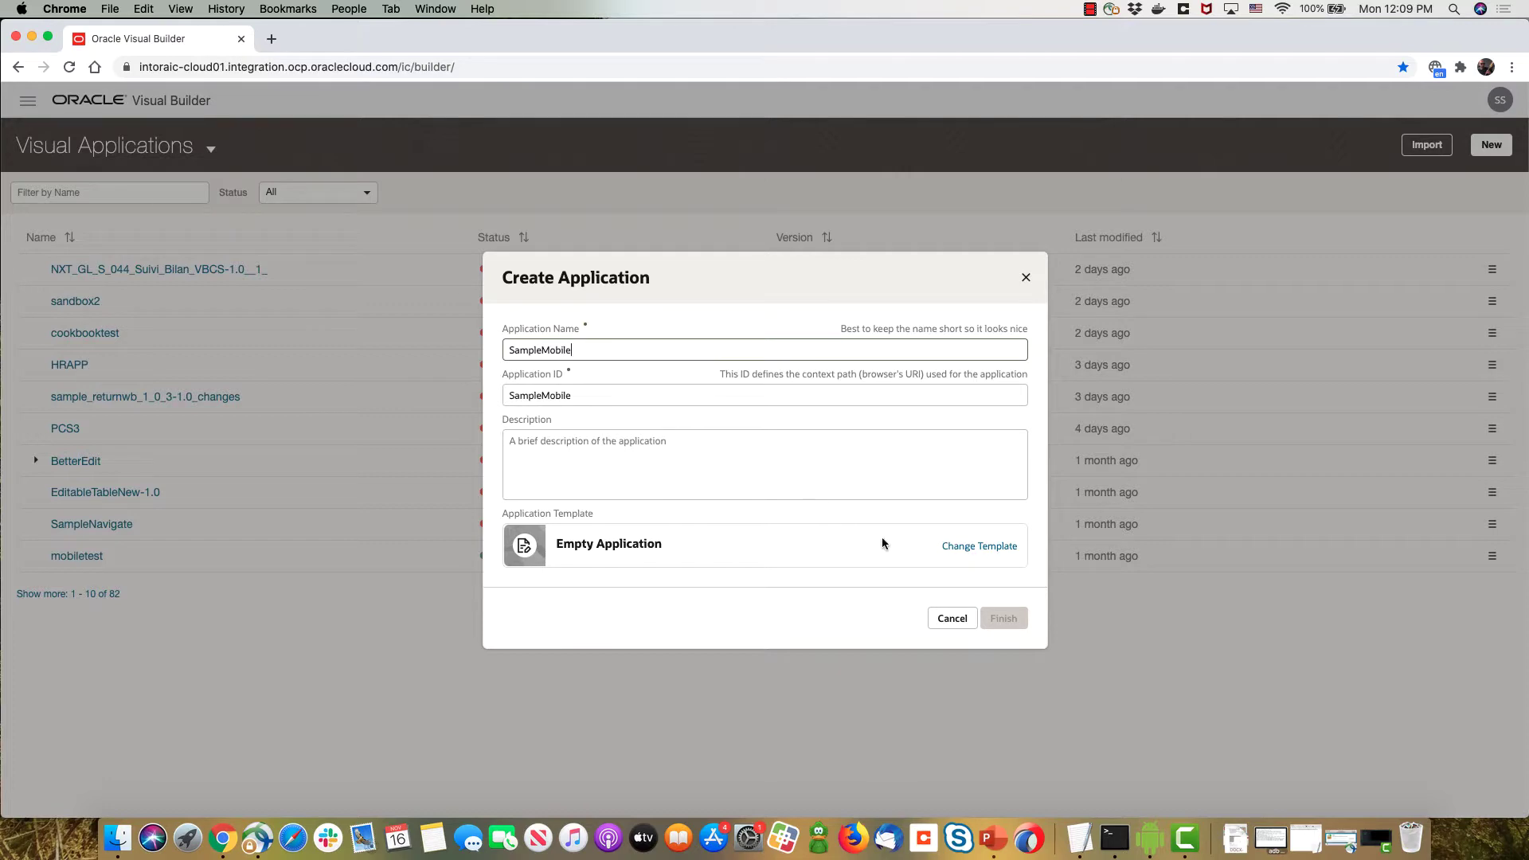
Create the empty SampleMobile application and start a mobile application in it named Sample with vertical navigation.
left_click(1007, 618)
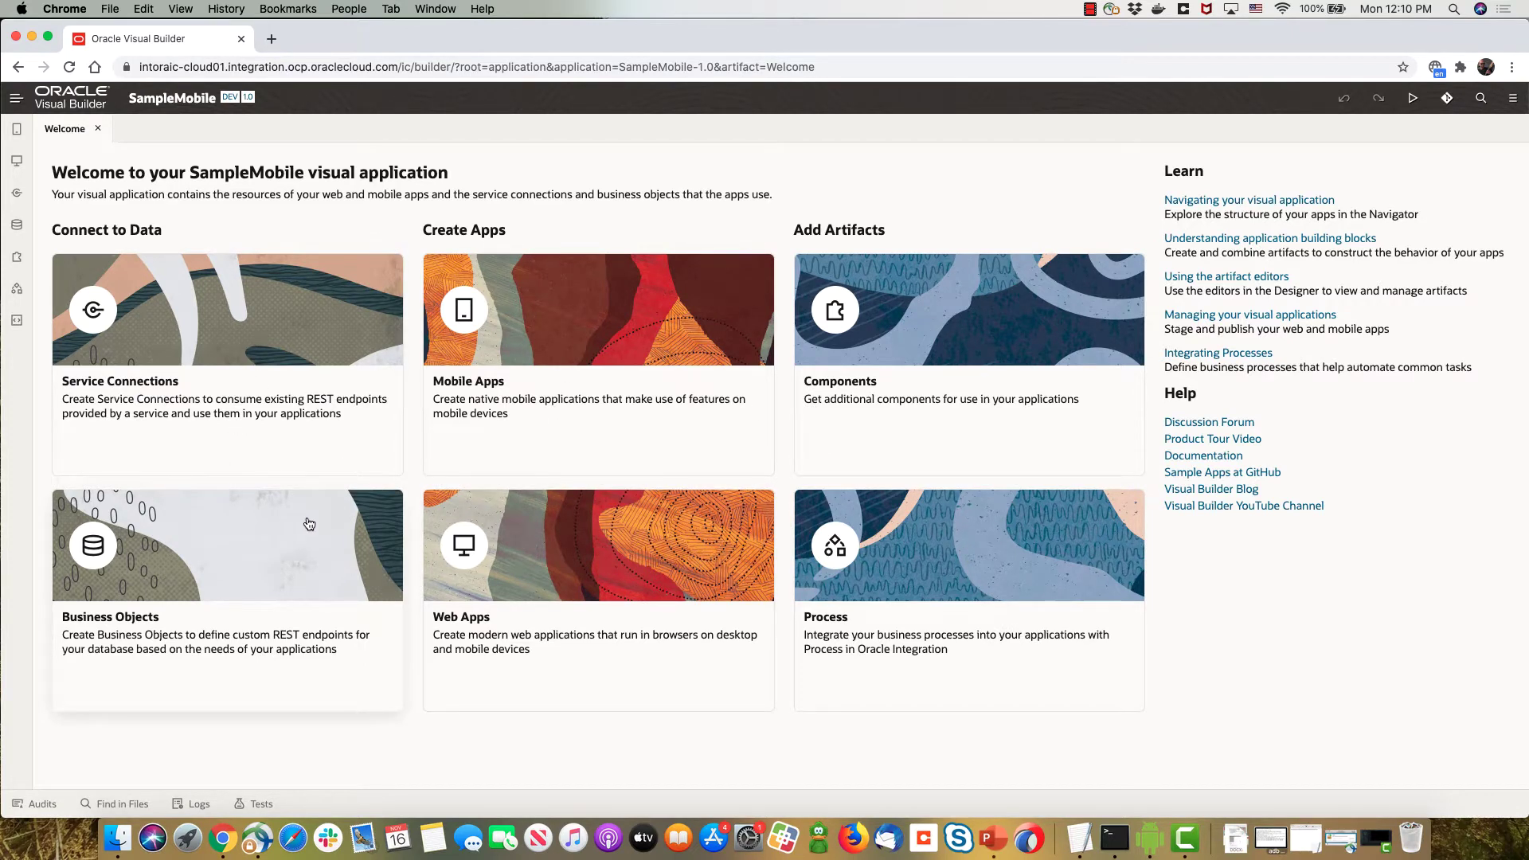
left_click(587, 404)
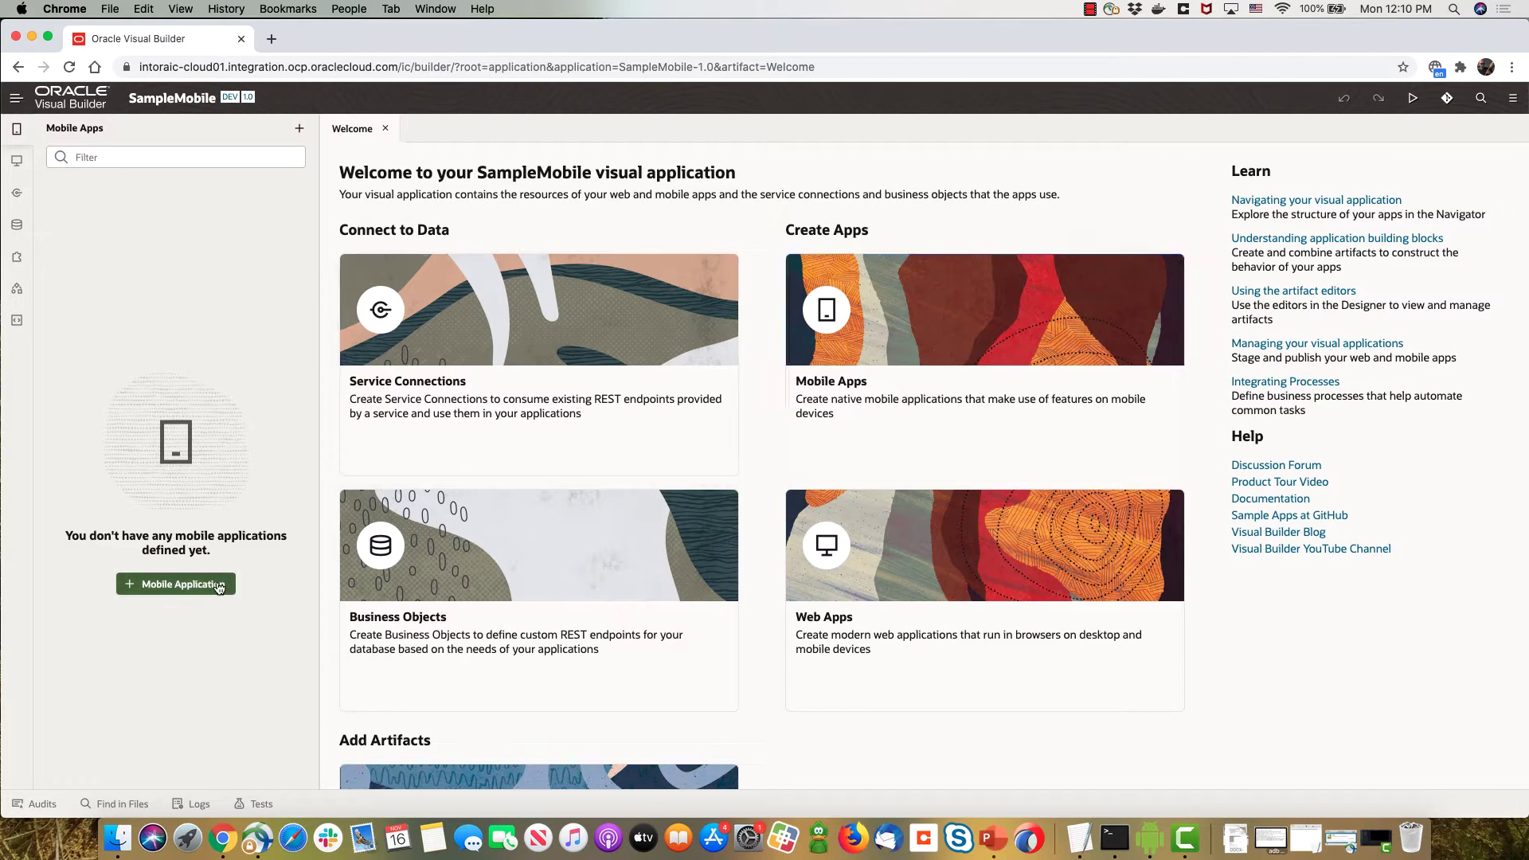
left_click(220, 584)
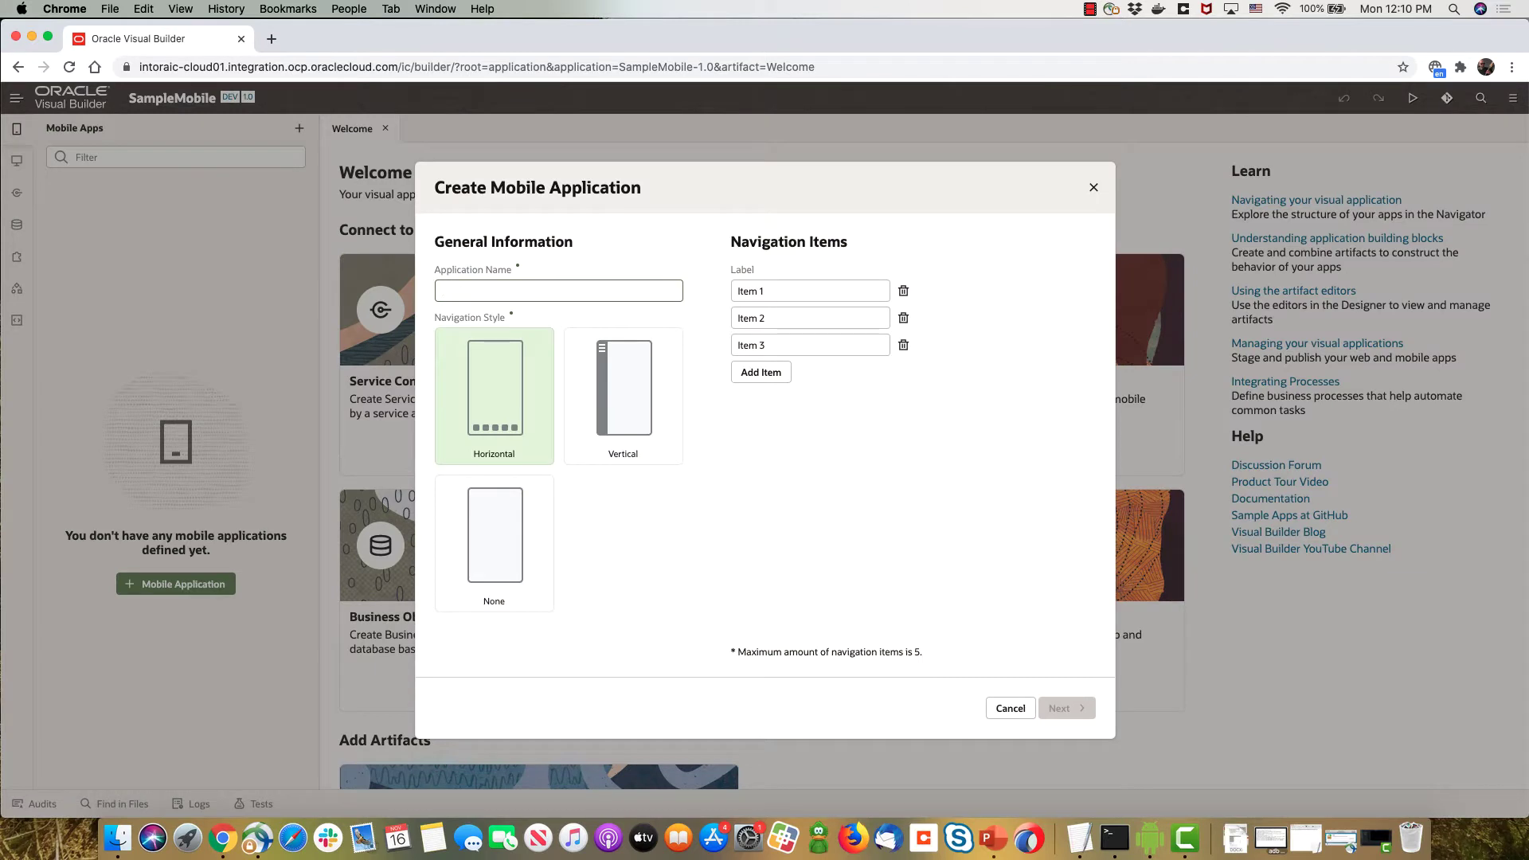
type("Sample")
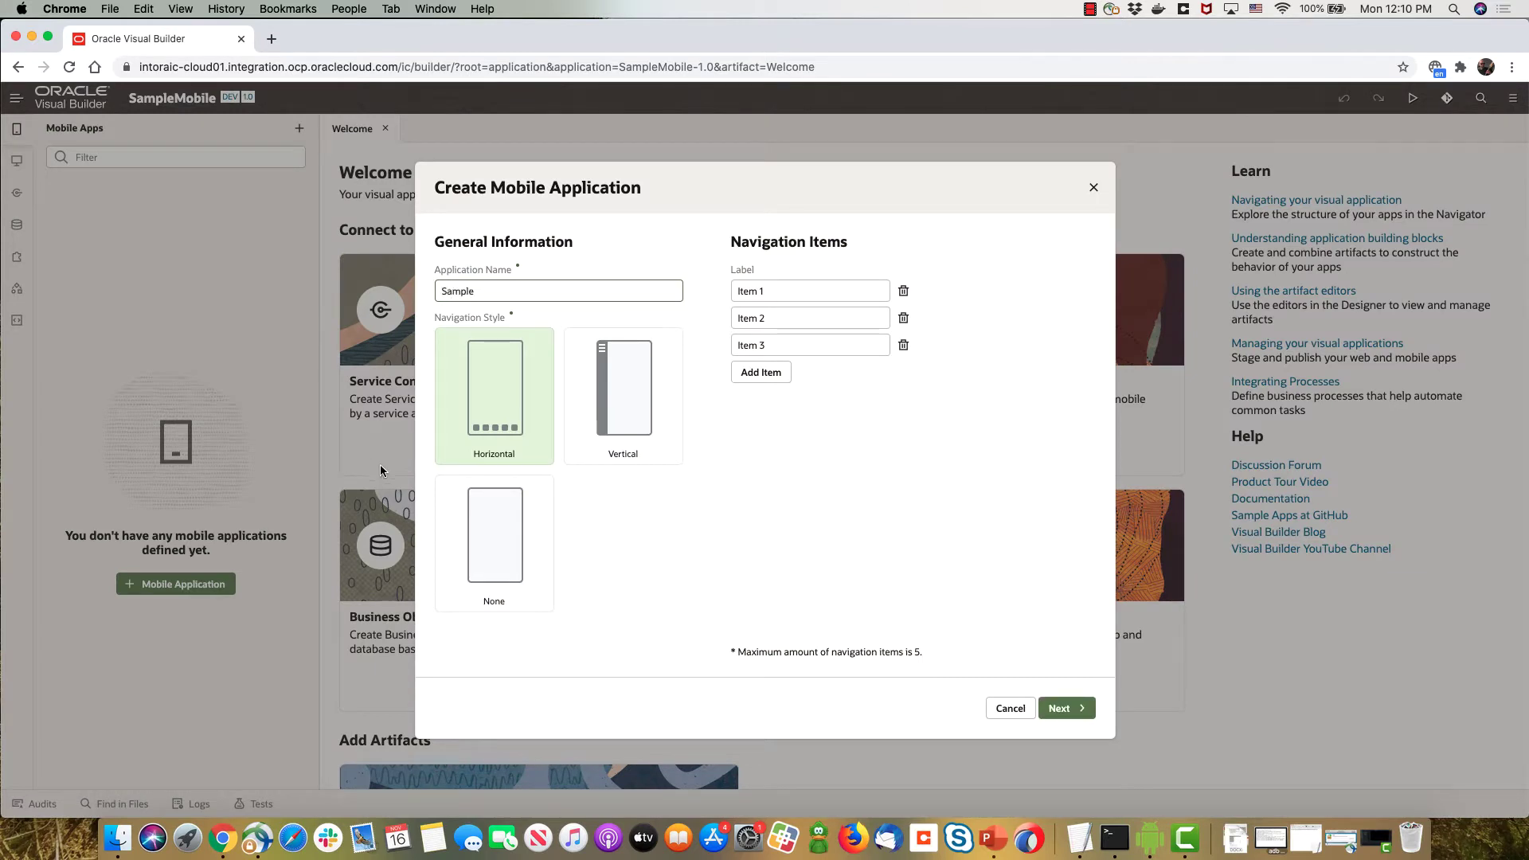
left_click(611, 415)
Label the first two navigation items Employees and Departments, and remove the third item.
left_click_drag(743, 291, 763, 291)
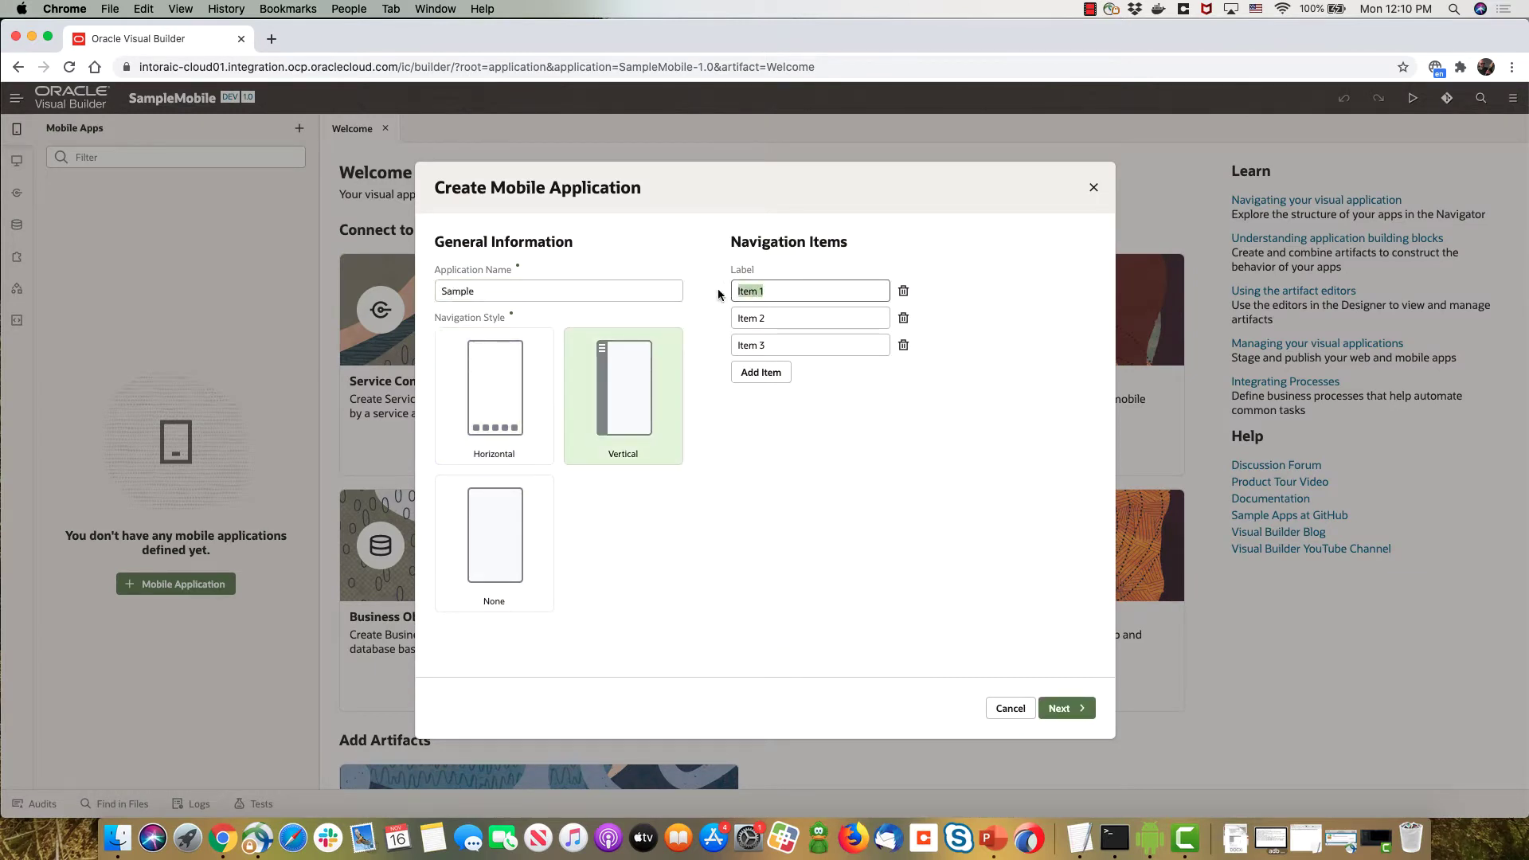
type("Employees")
key("Tab")
type("D")
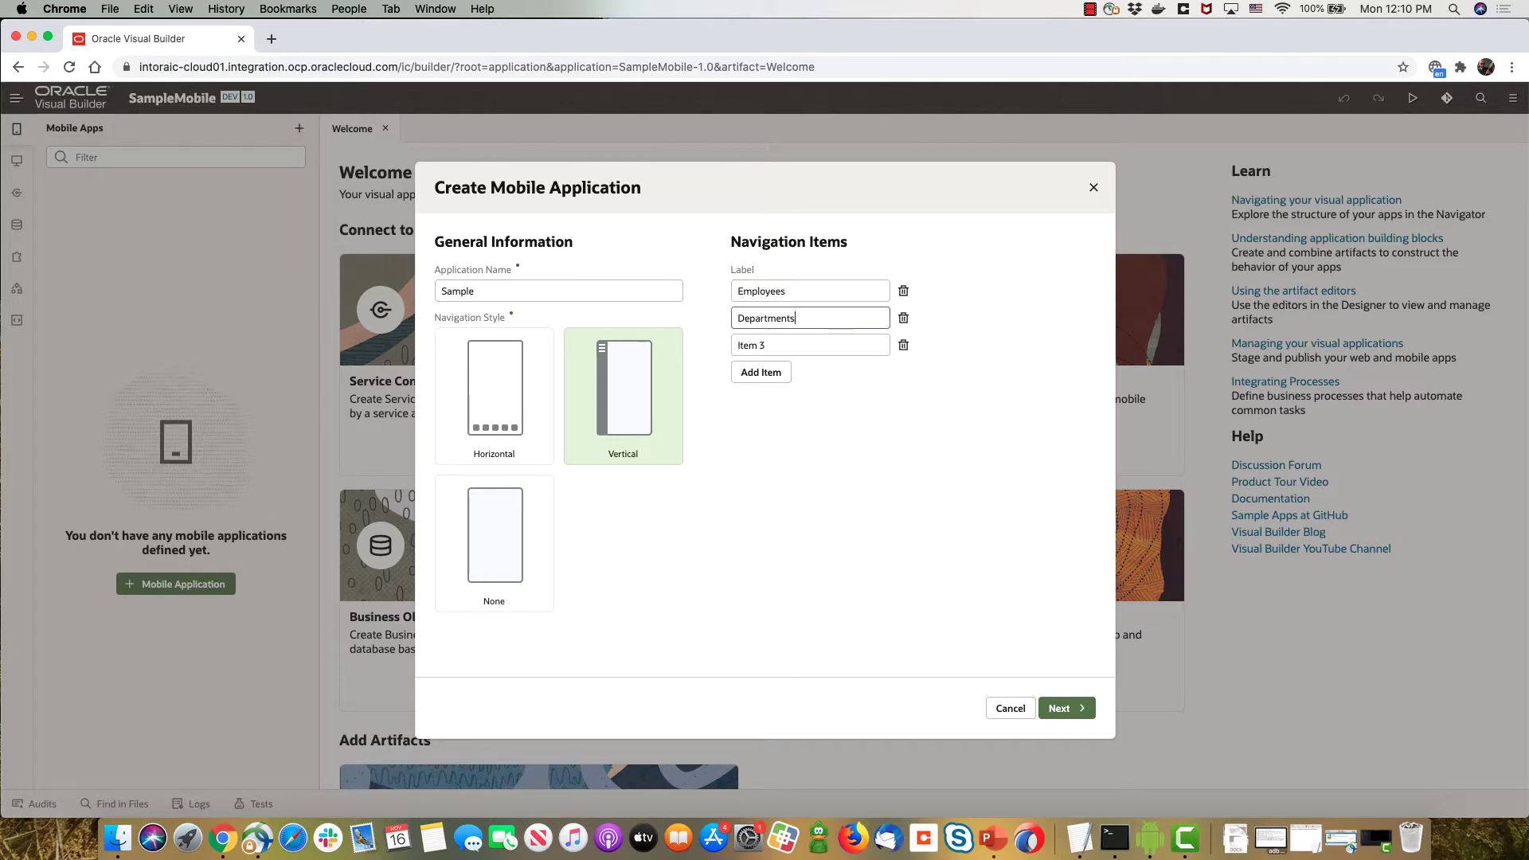
left_click(902, 347)
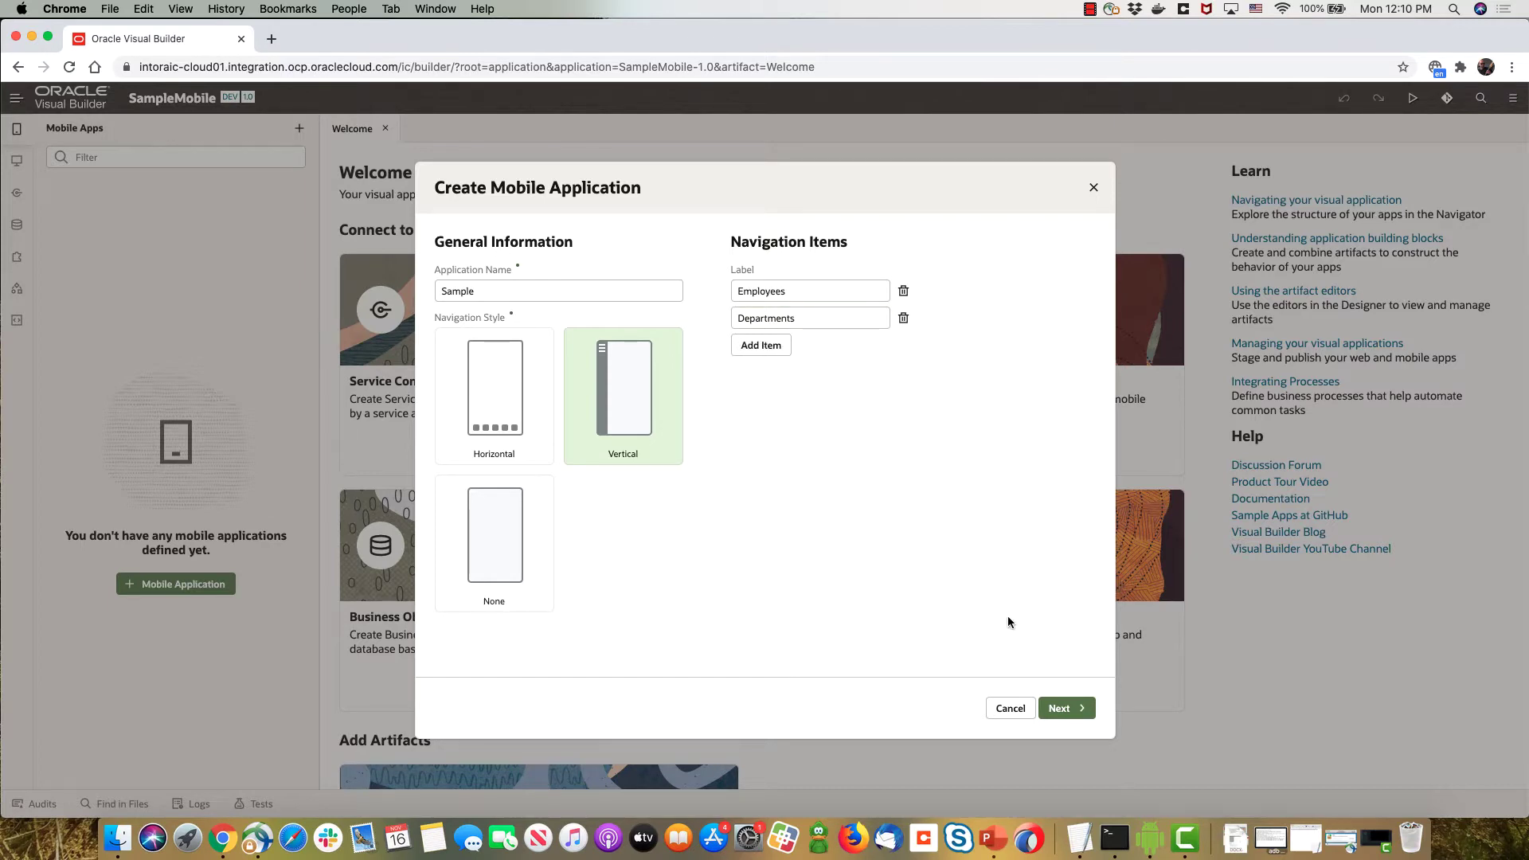
Choose the List page template for the Employees item and create the mobile application.
left_click(1080, 711)
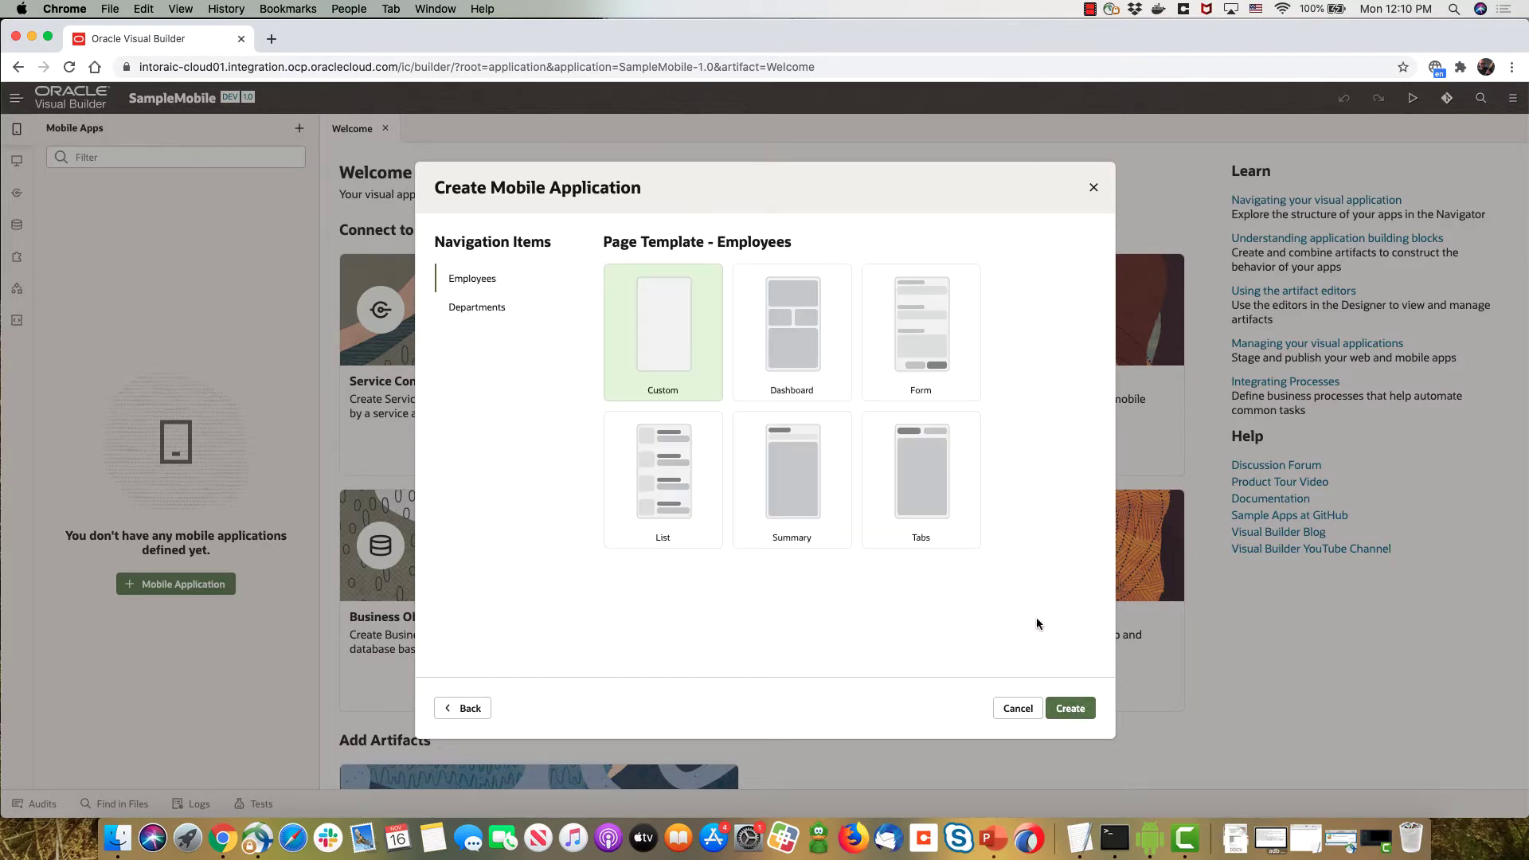
left_click(668, 463)
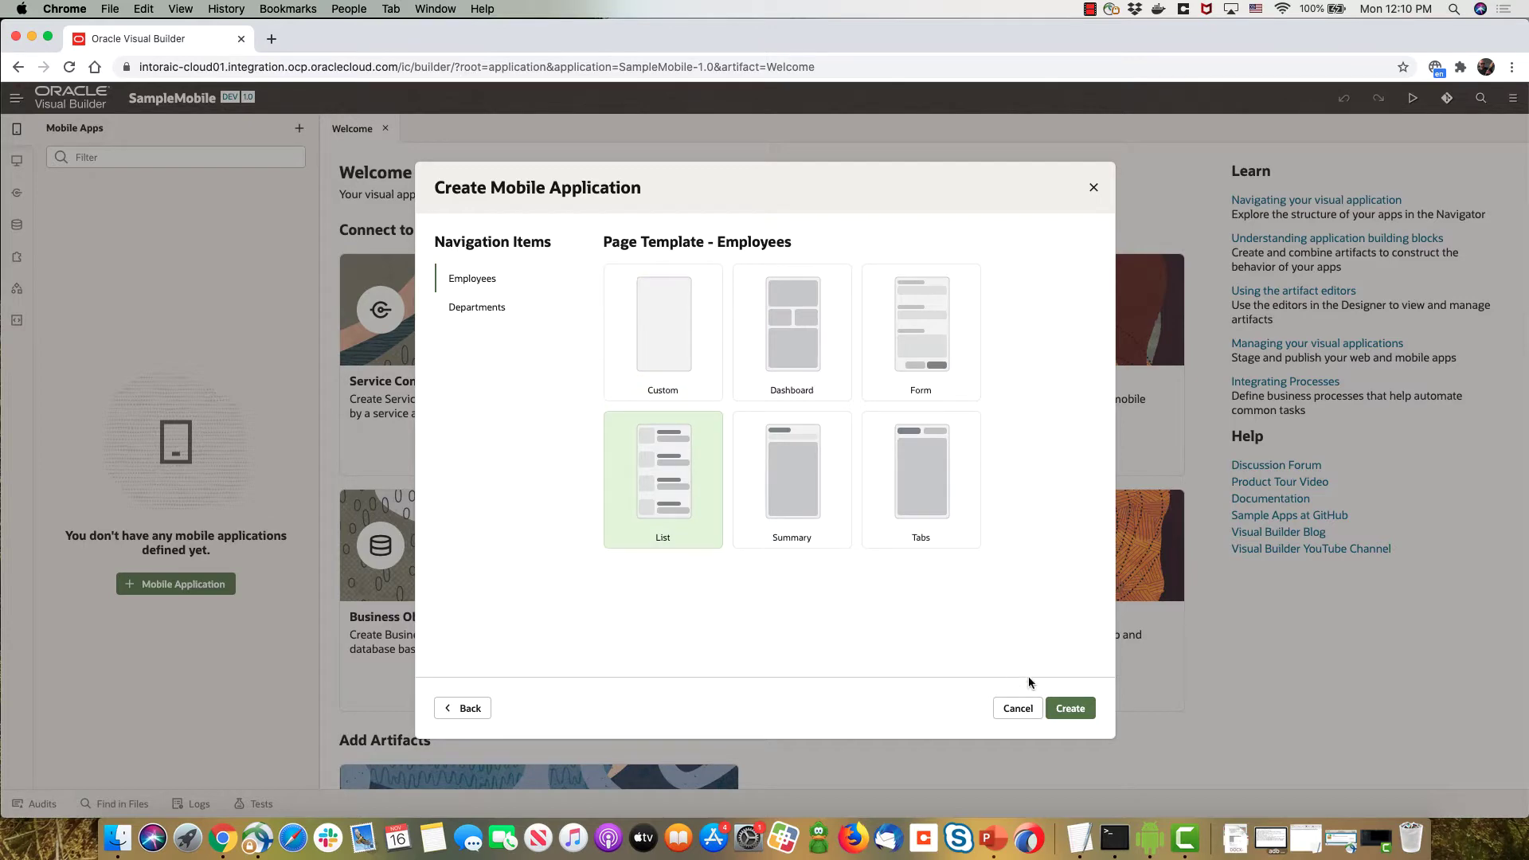
left_click(1070, 709)
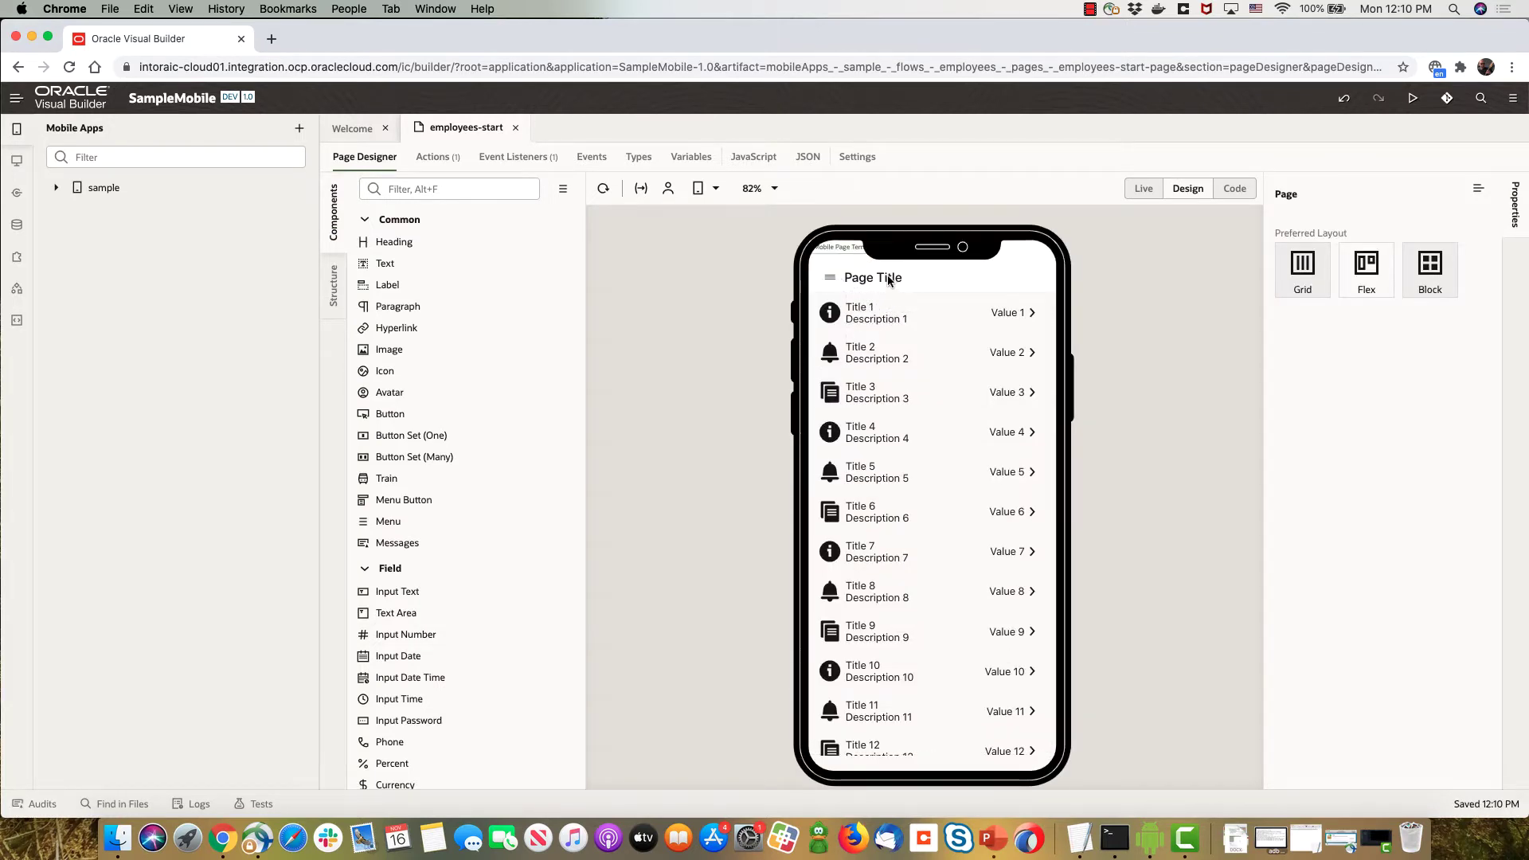
Select the list view on the employees-start page and show its quick start options.
left_click(899, 306)
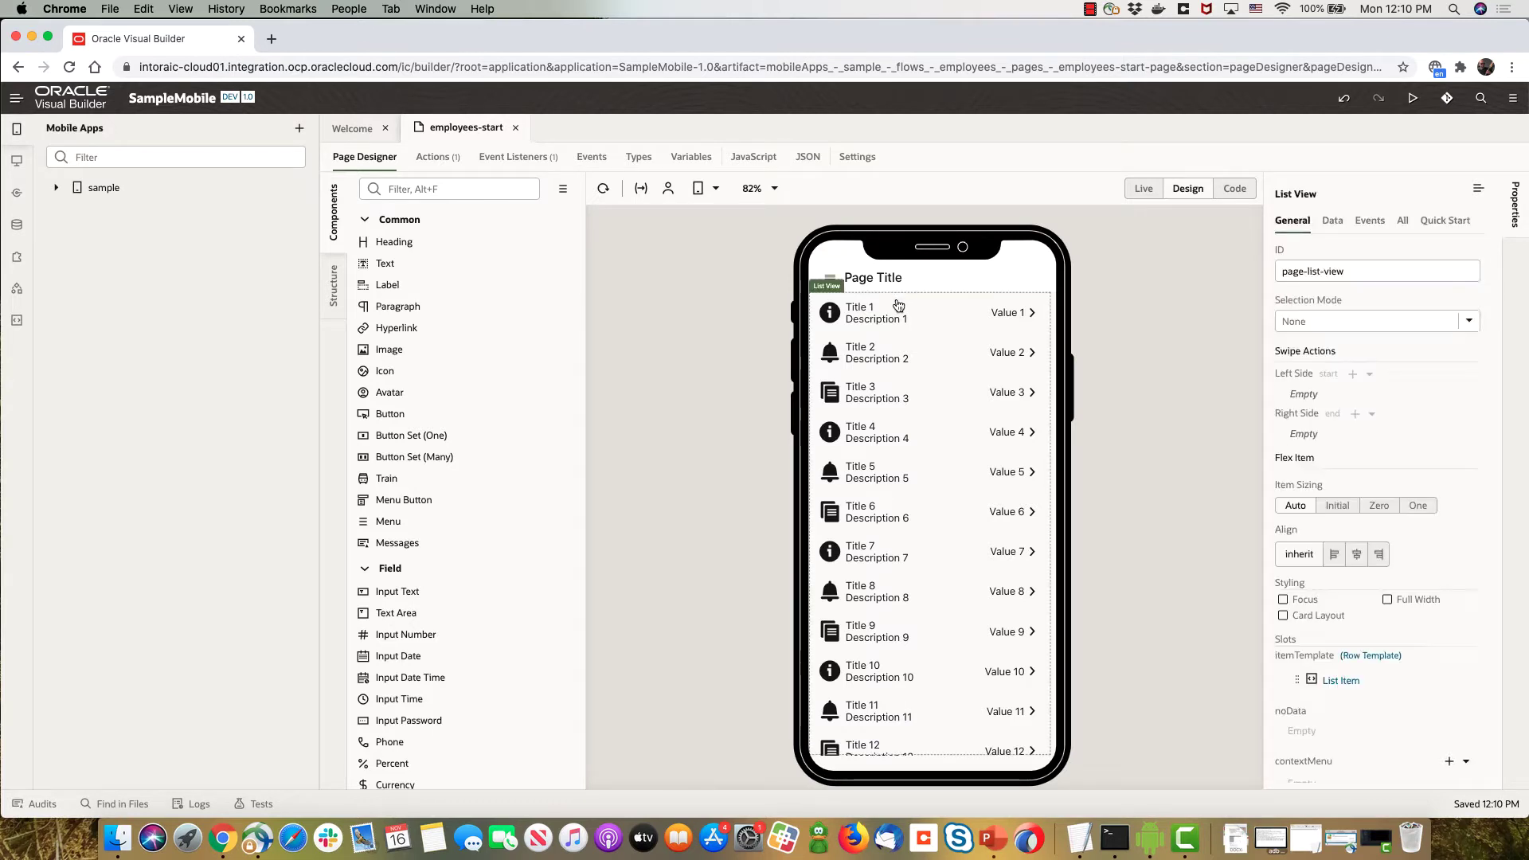
left_click(1445, 220)
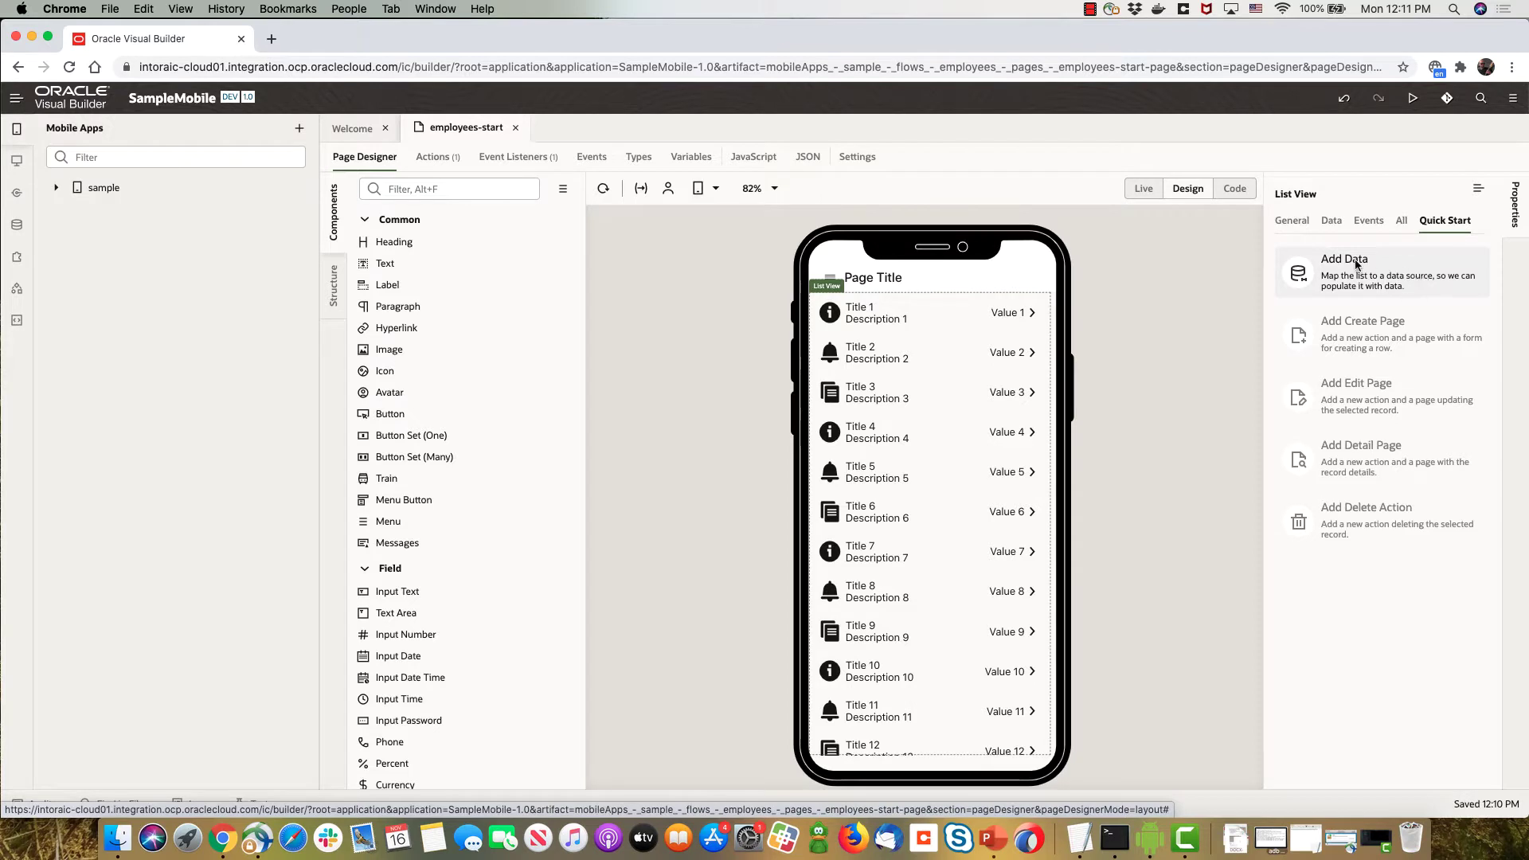
Start a business object import in the Data Manager and upload HR-Data.xlsx from the Demos folder.
left_click(9, 227)
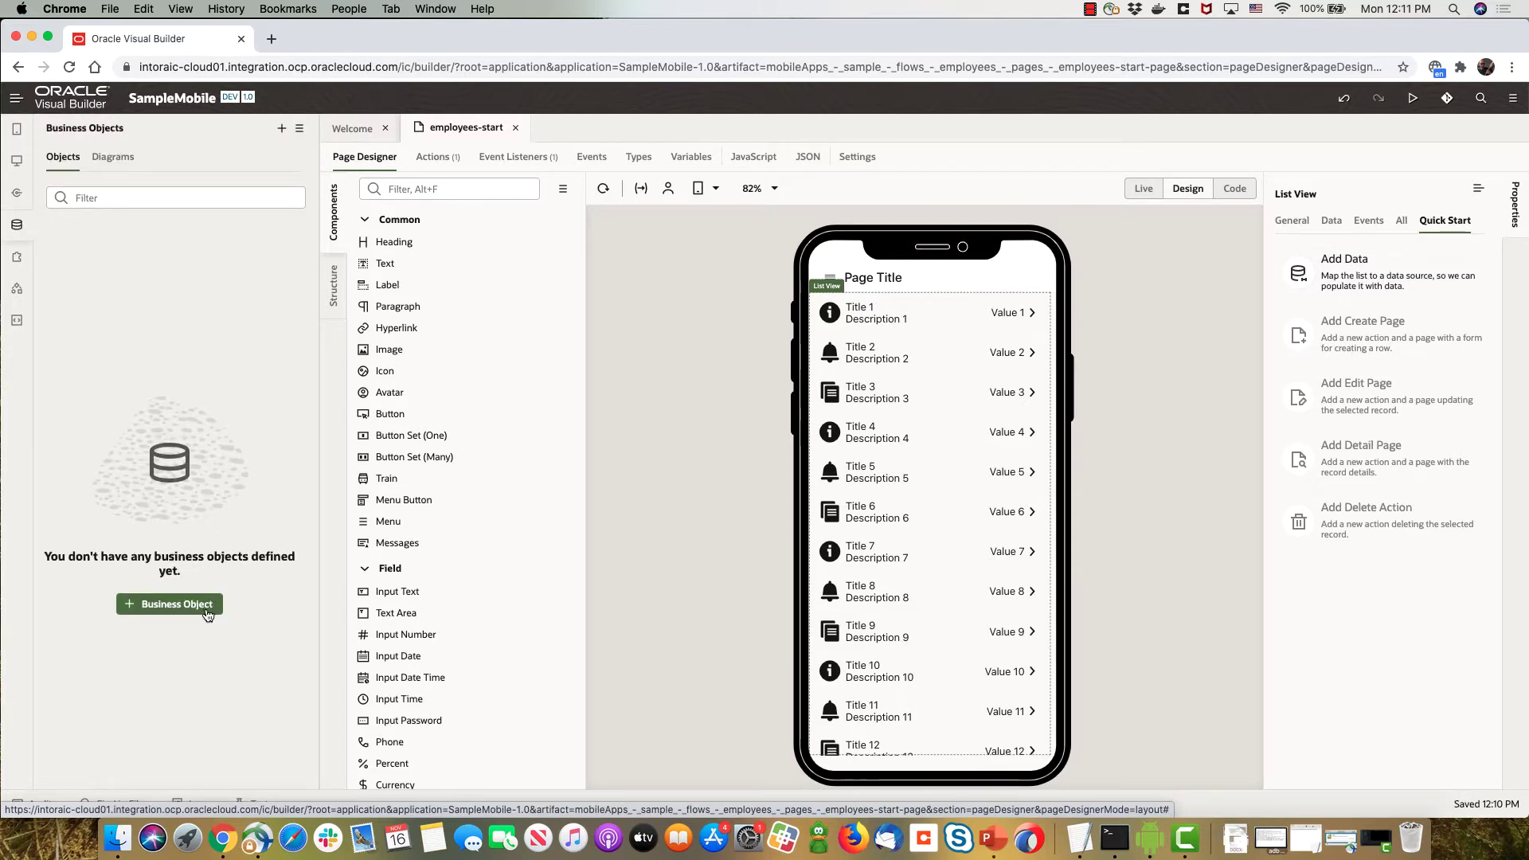
left_click(299, 129)
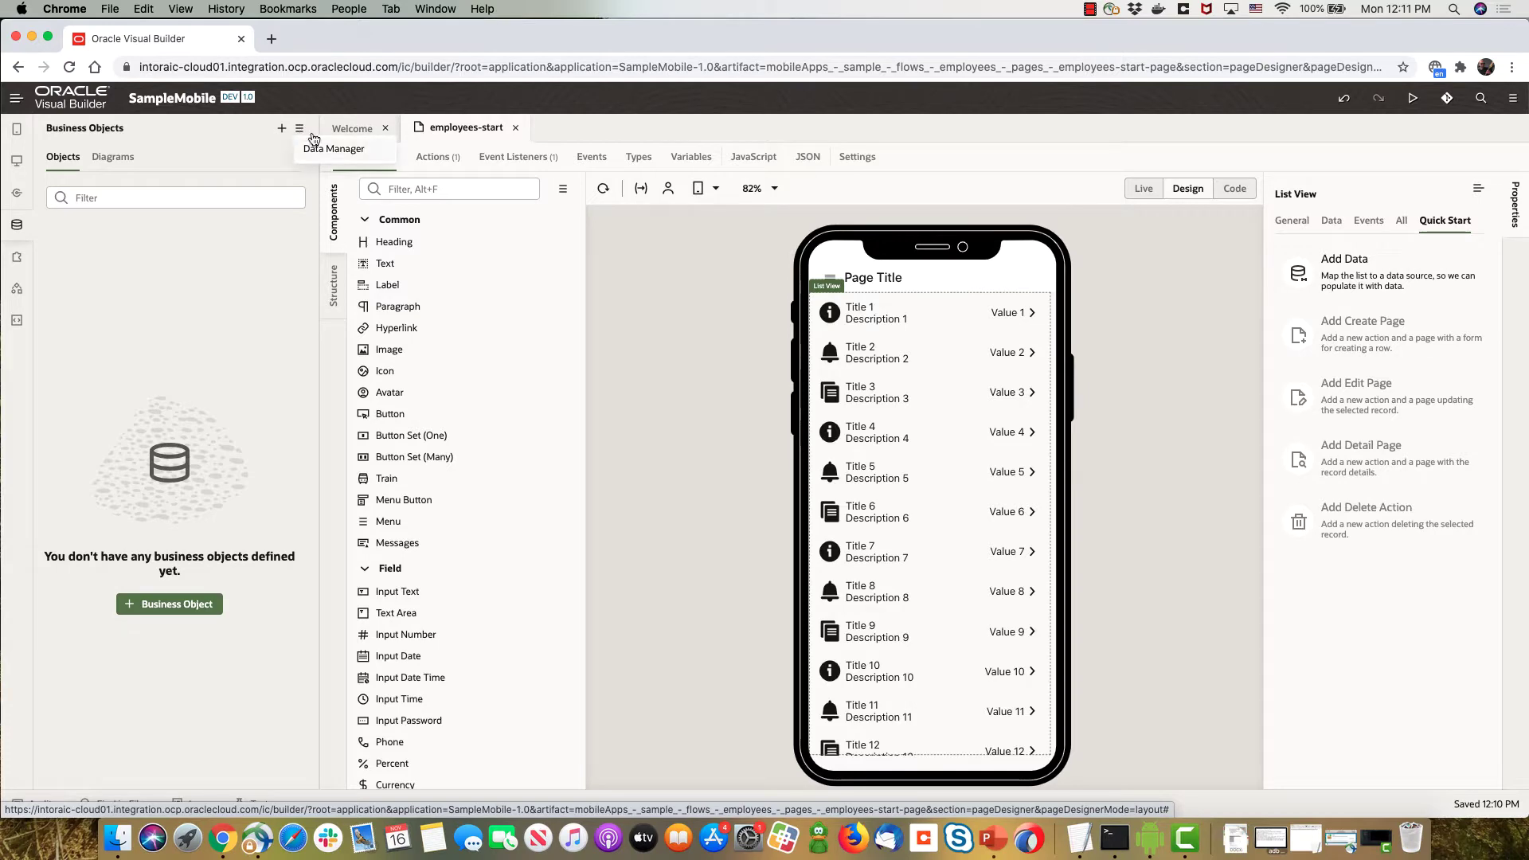
left_click(332, 149)
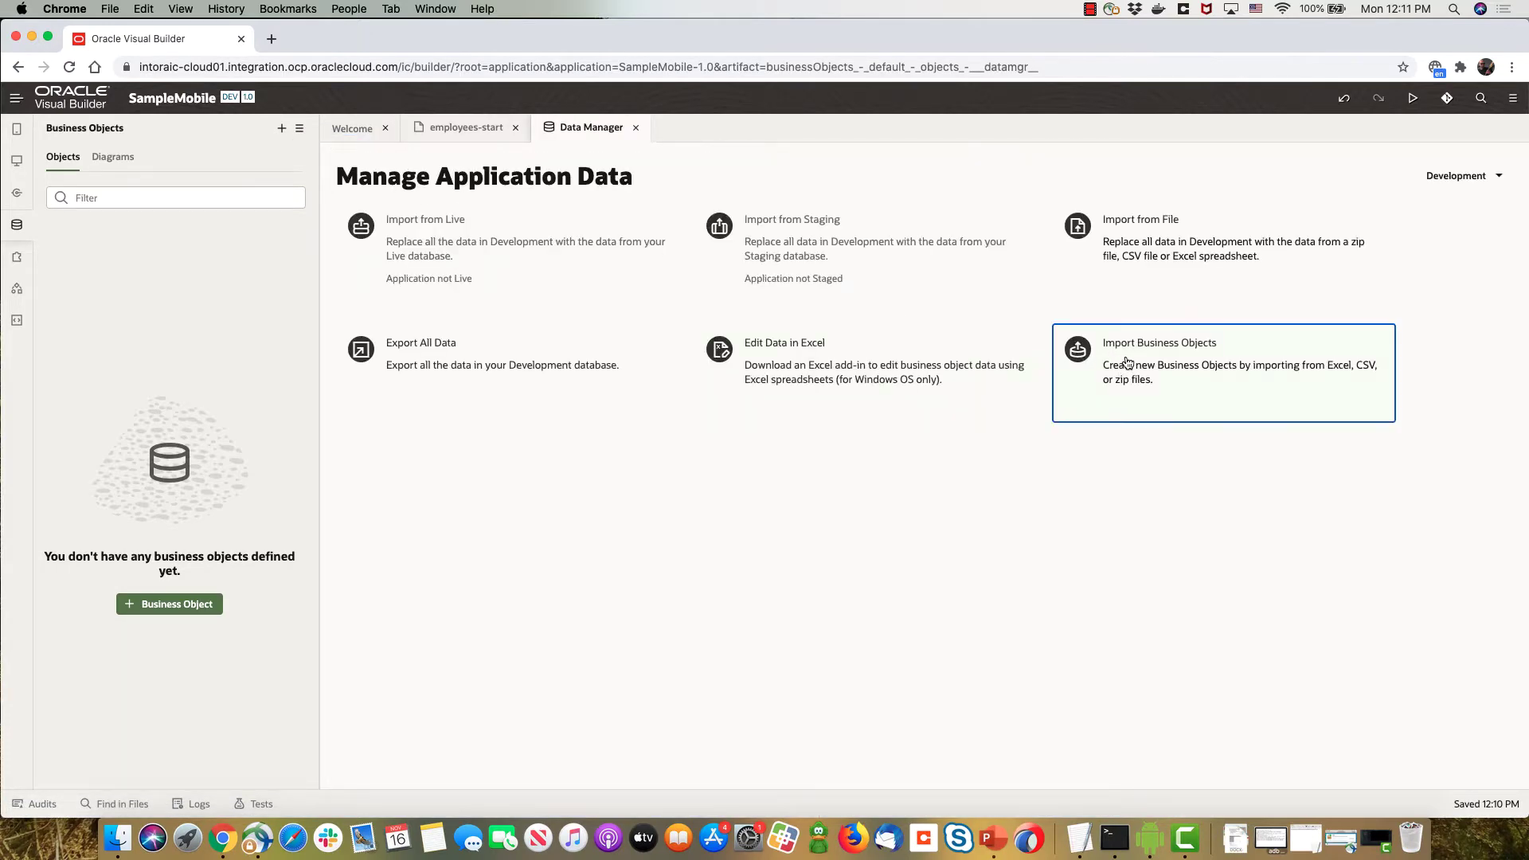
left_click(1128, 362)
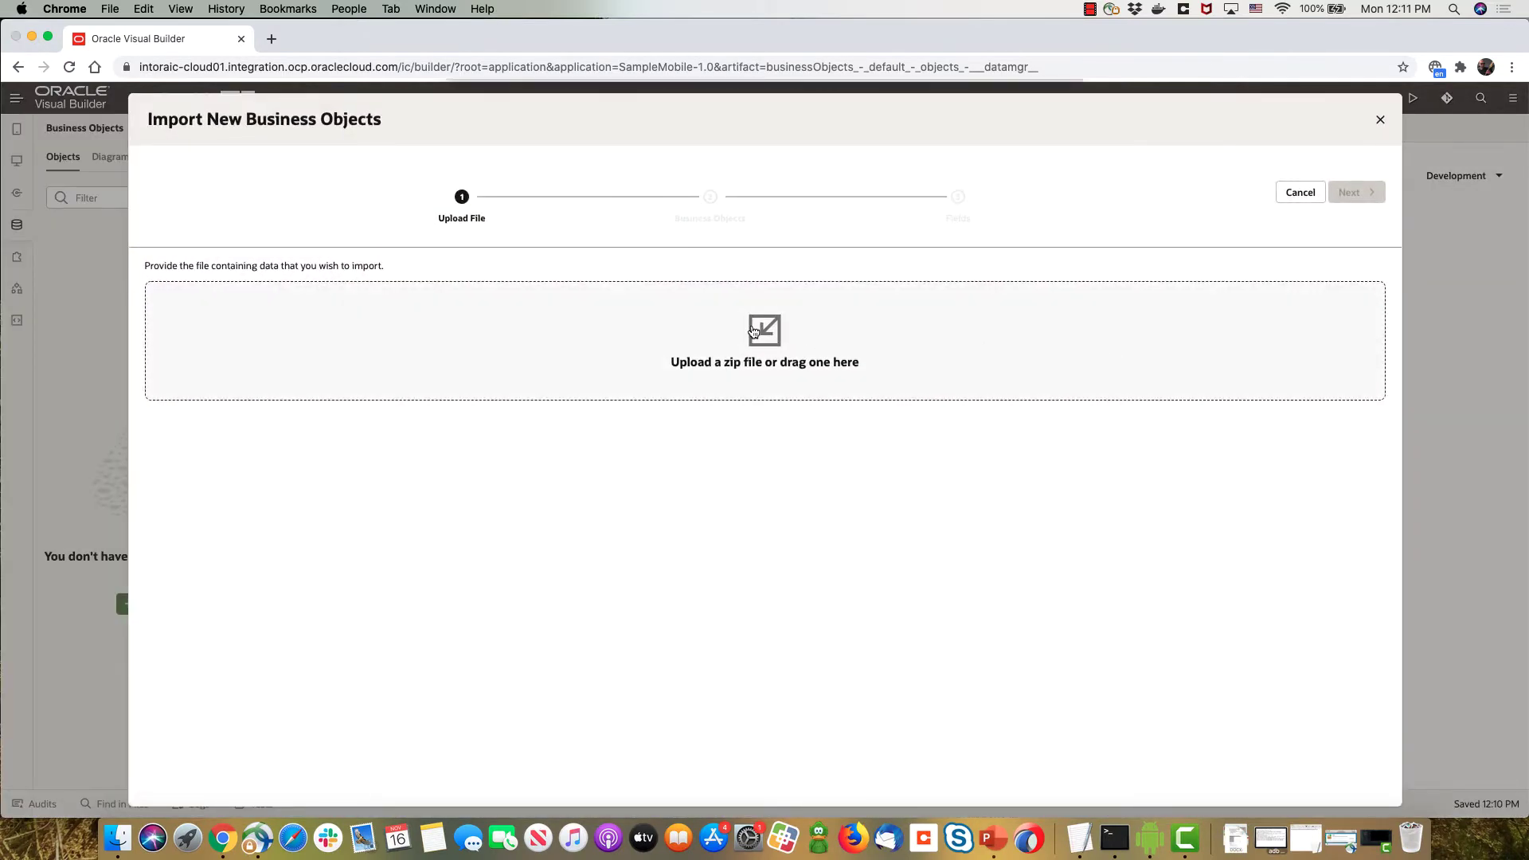
left_click(752, 331)
left_click(514, 267)
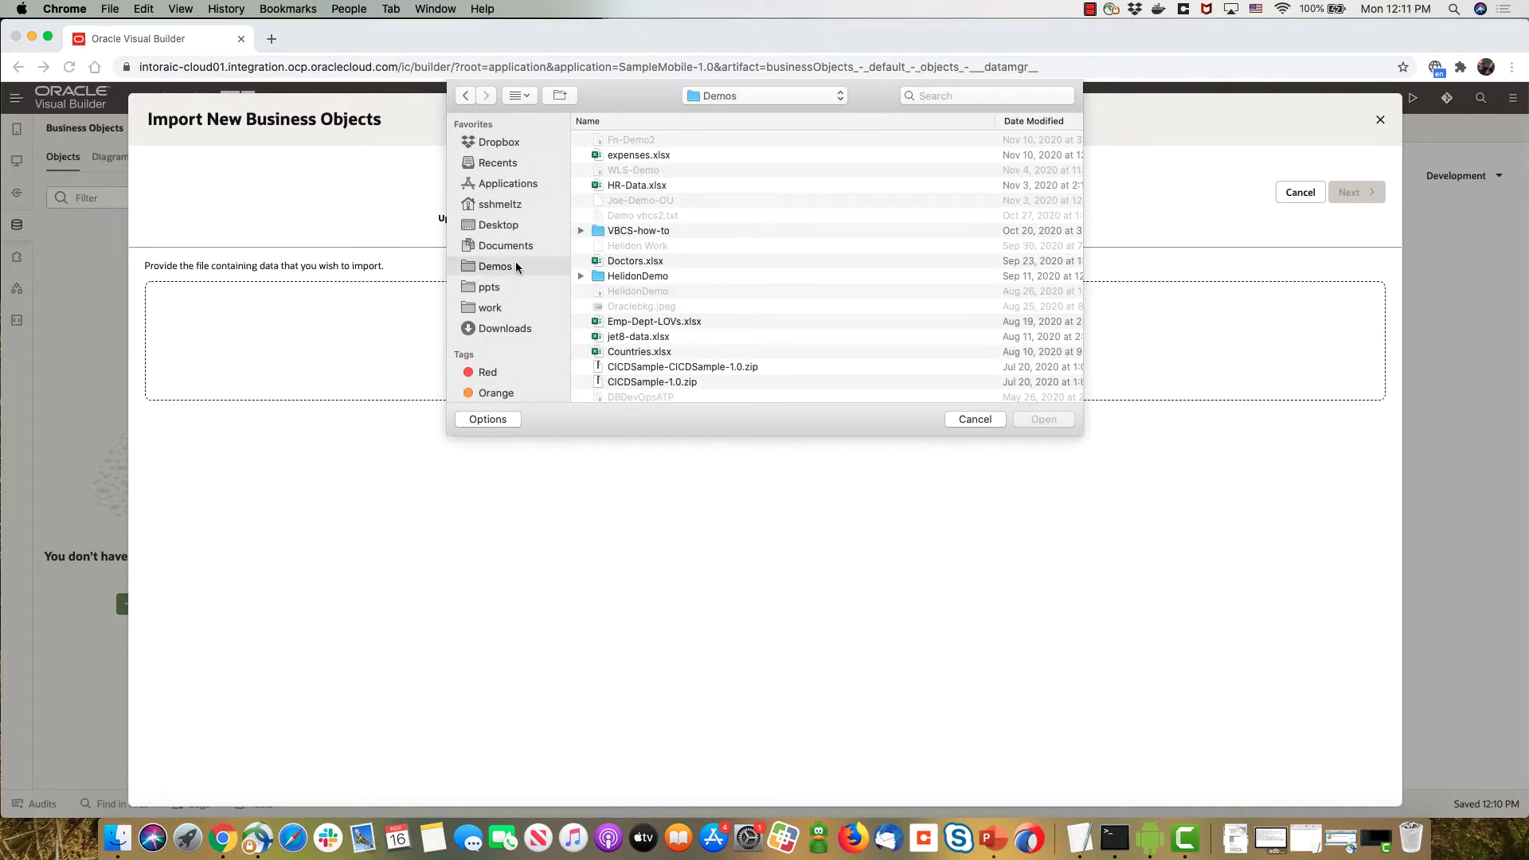
left_click(679, 187)
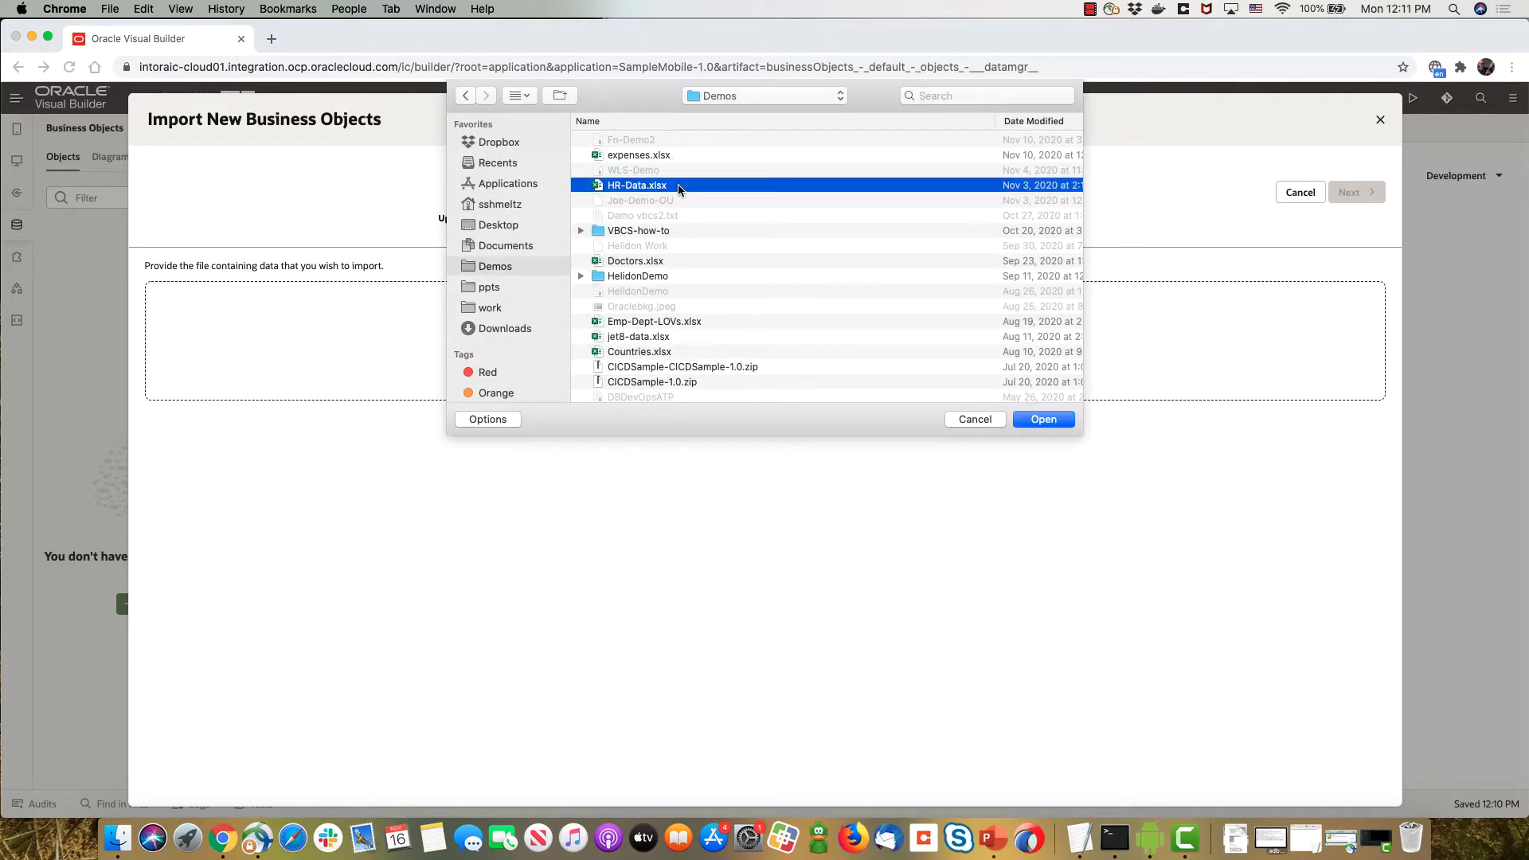
left_click(1067, 421)
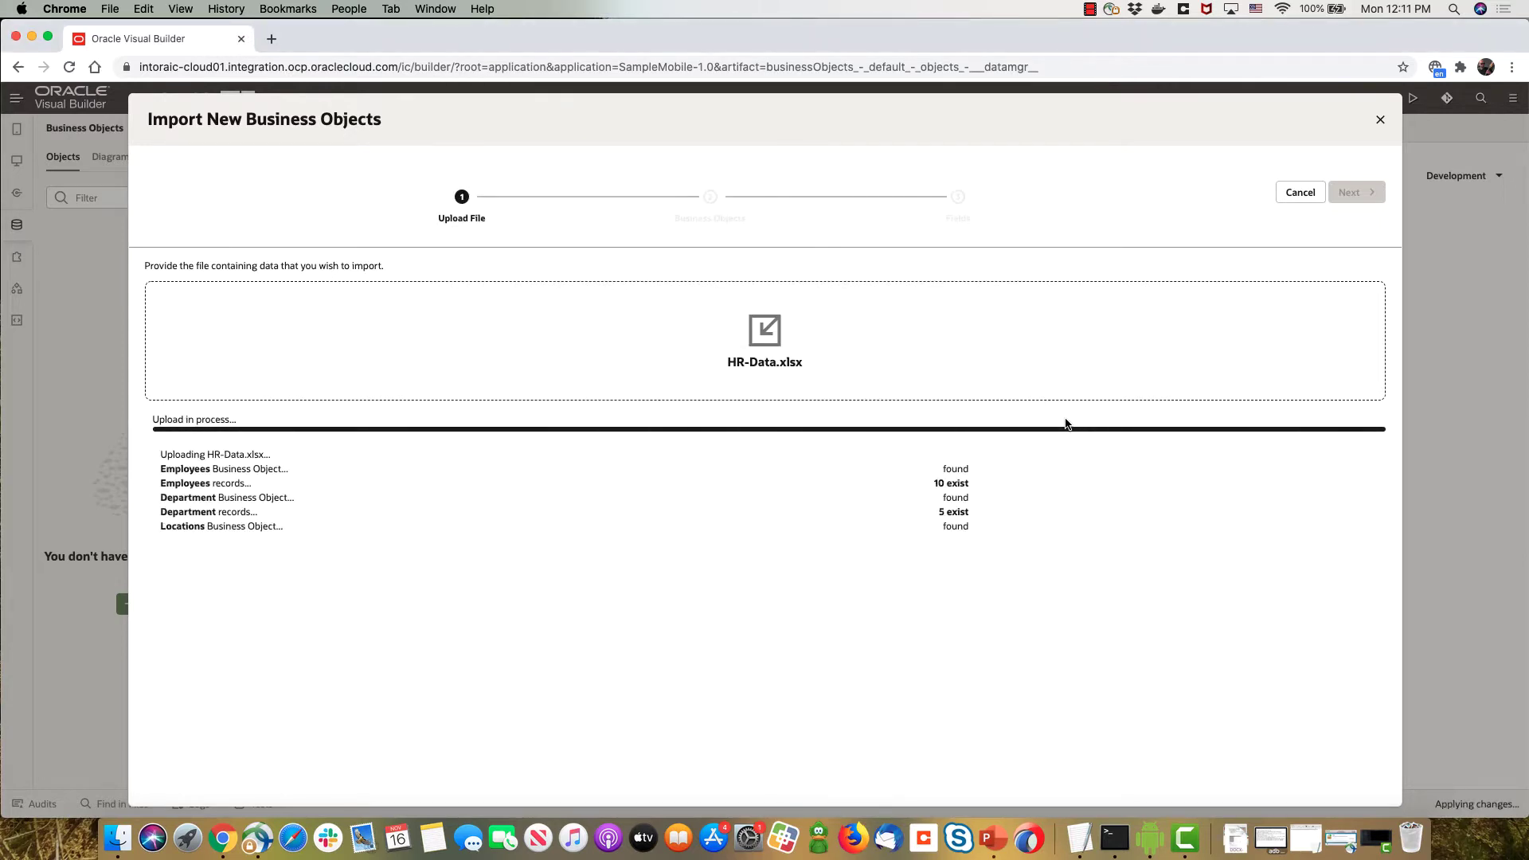
Accept the default business object and field settings, complete the import, and close its summary.
left_click(1360, 191)
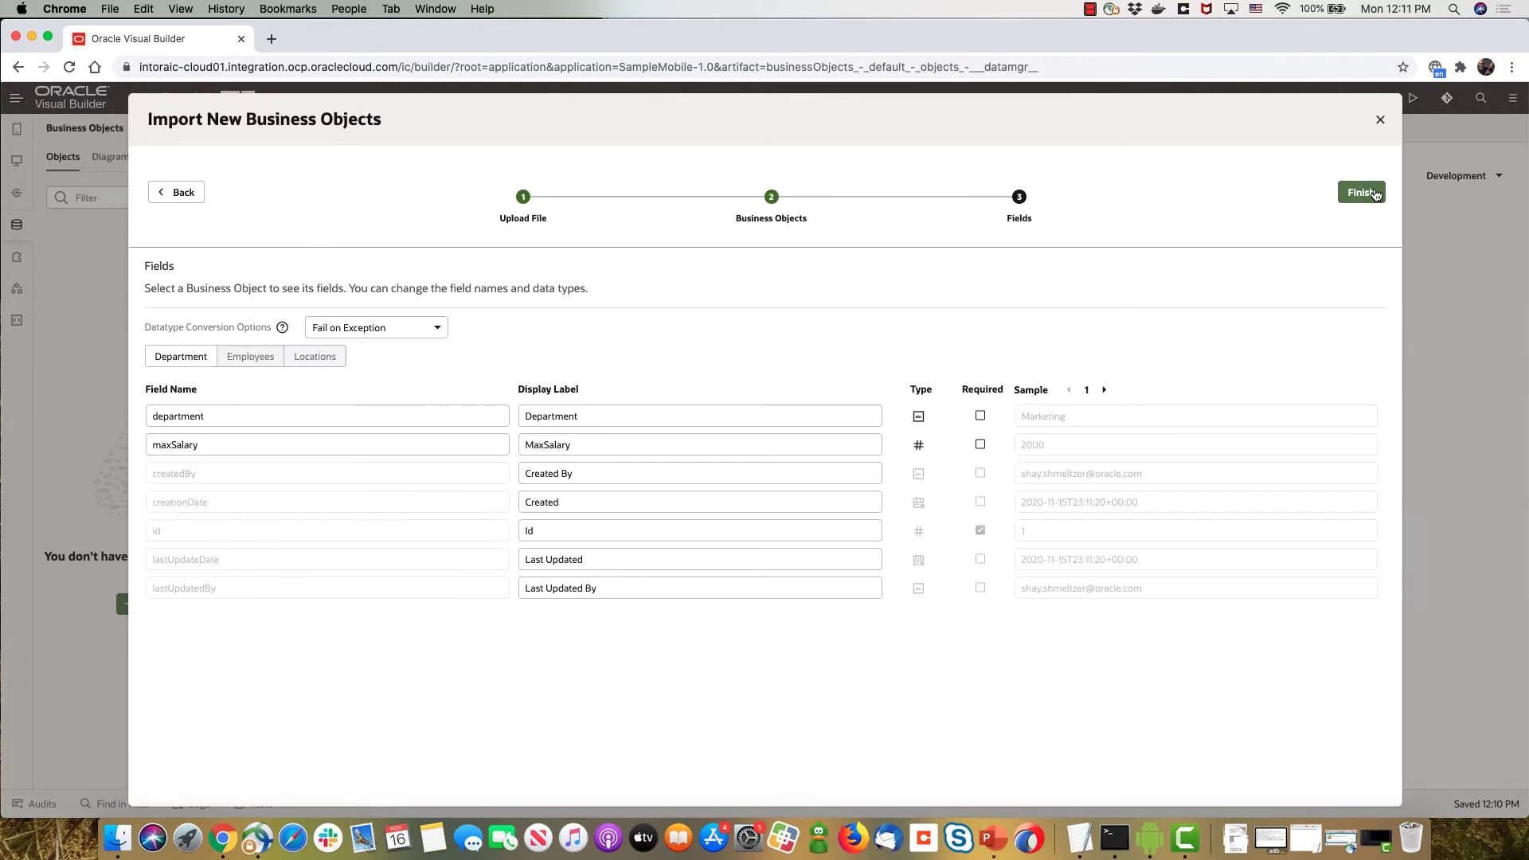
left_click(1375, 193)
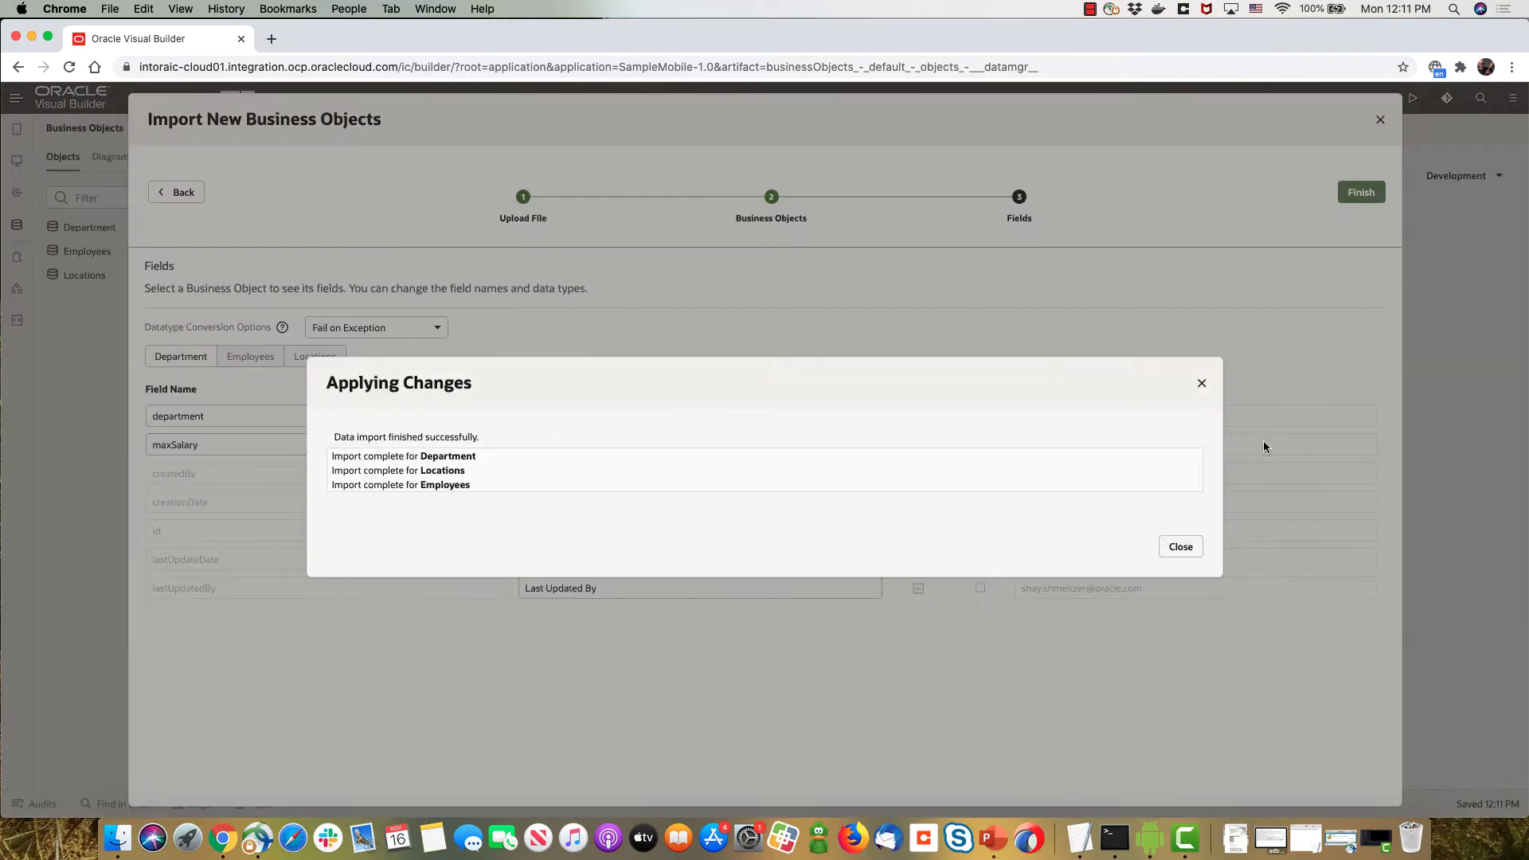
left_click(1181, 548)
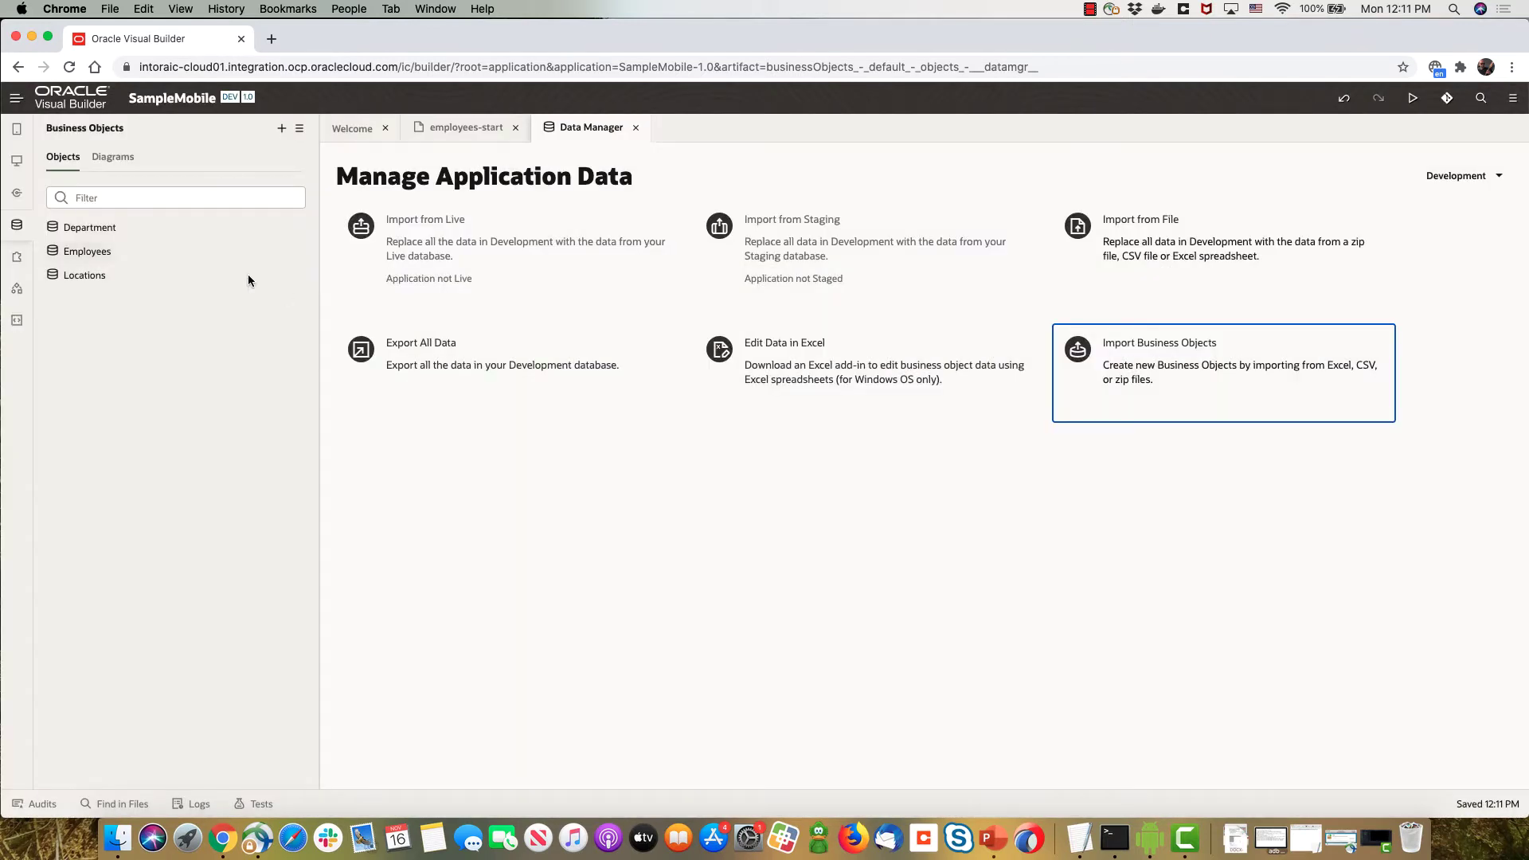
Start adding data to the employees-start list, using the Employees business object and the default list item template.
left_click(451, 129)
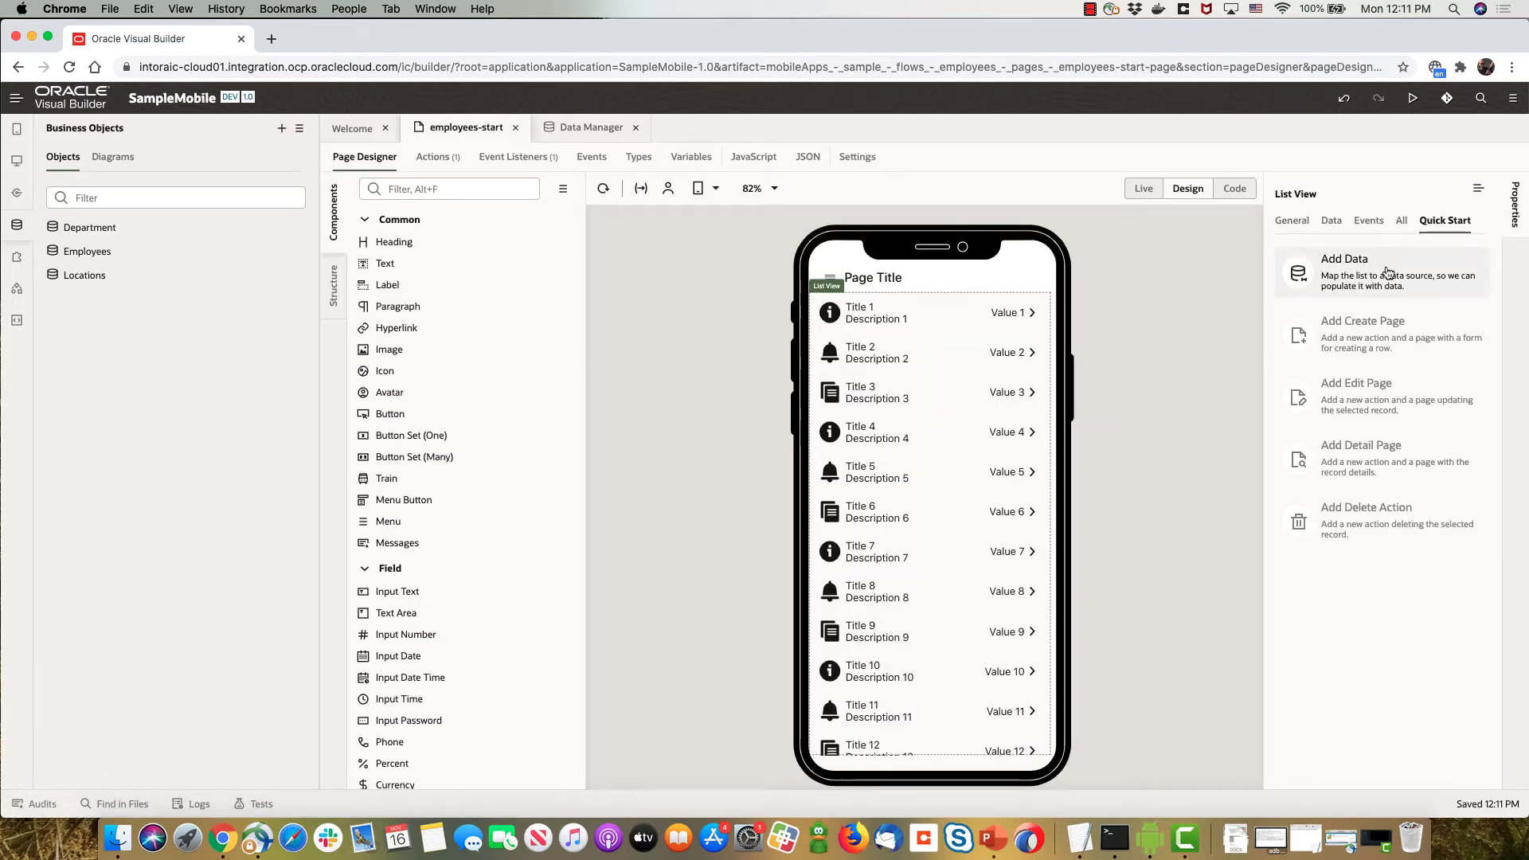
left_click(1388, 272)
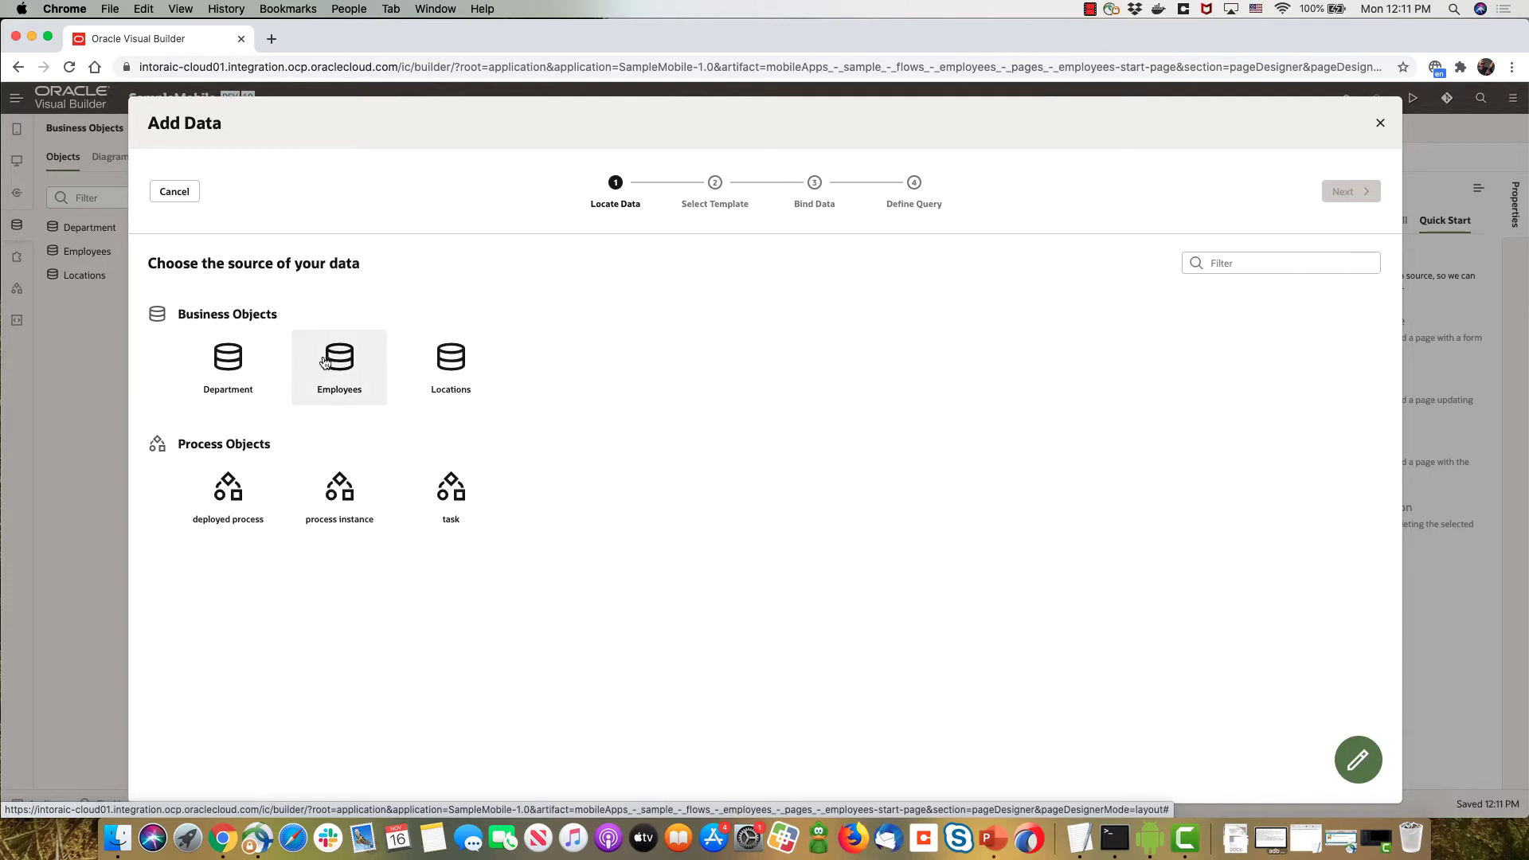
left_click(325, 362)
left_click(1341, 193)
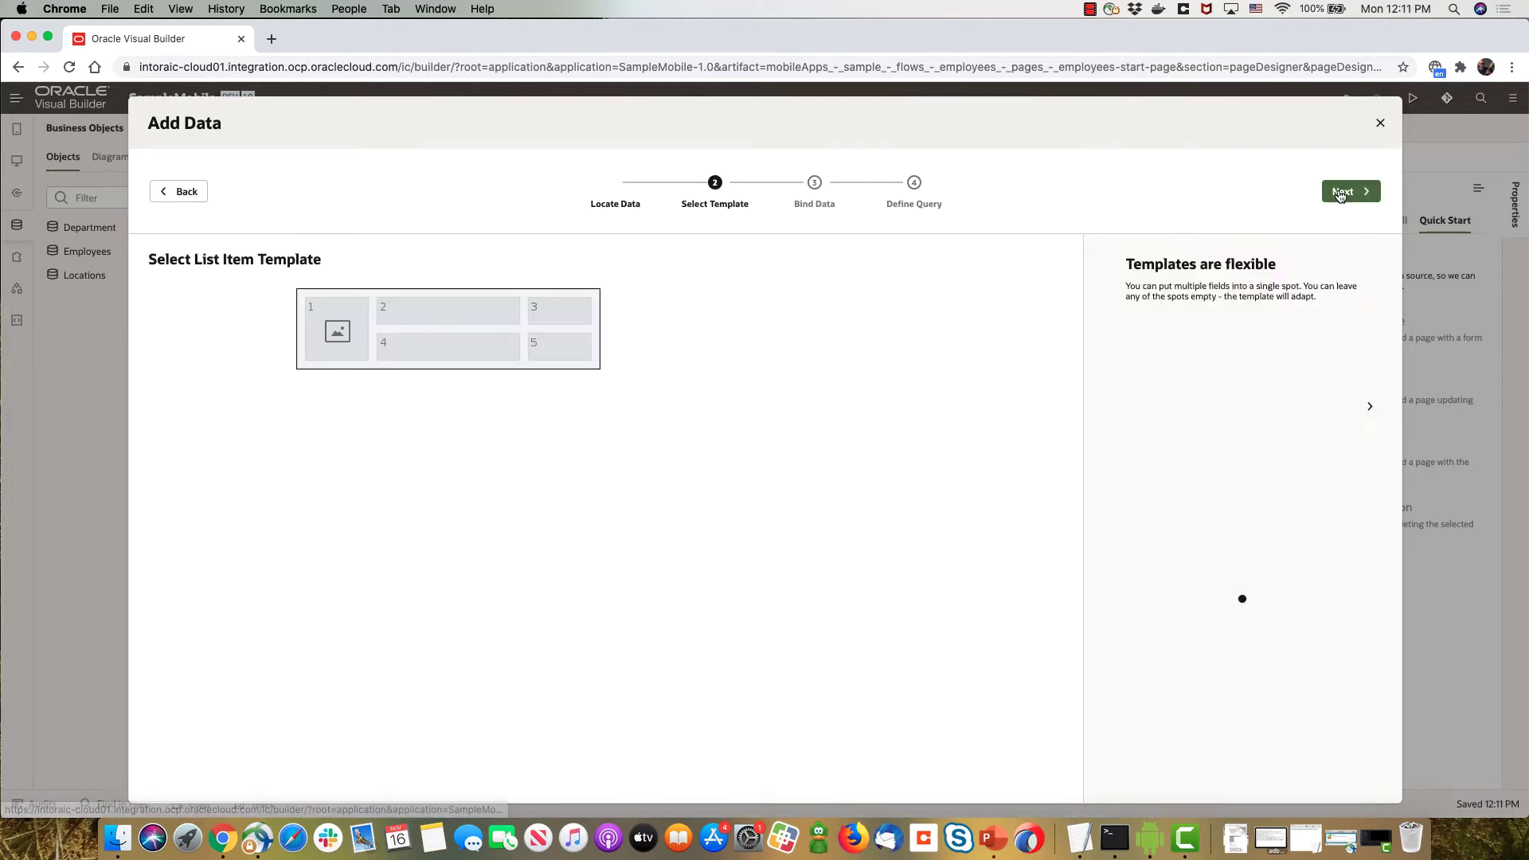
left_click(1354, 192)
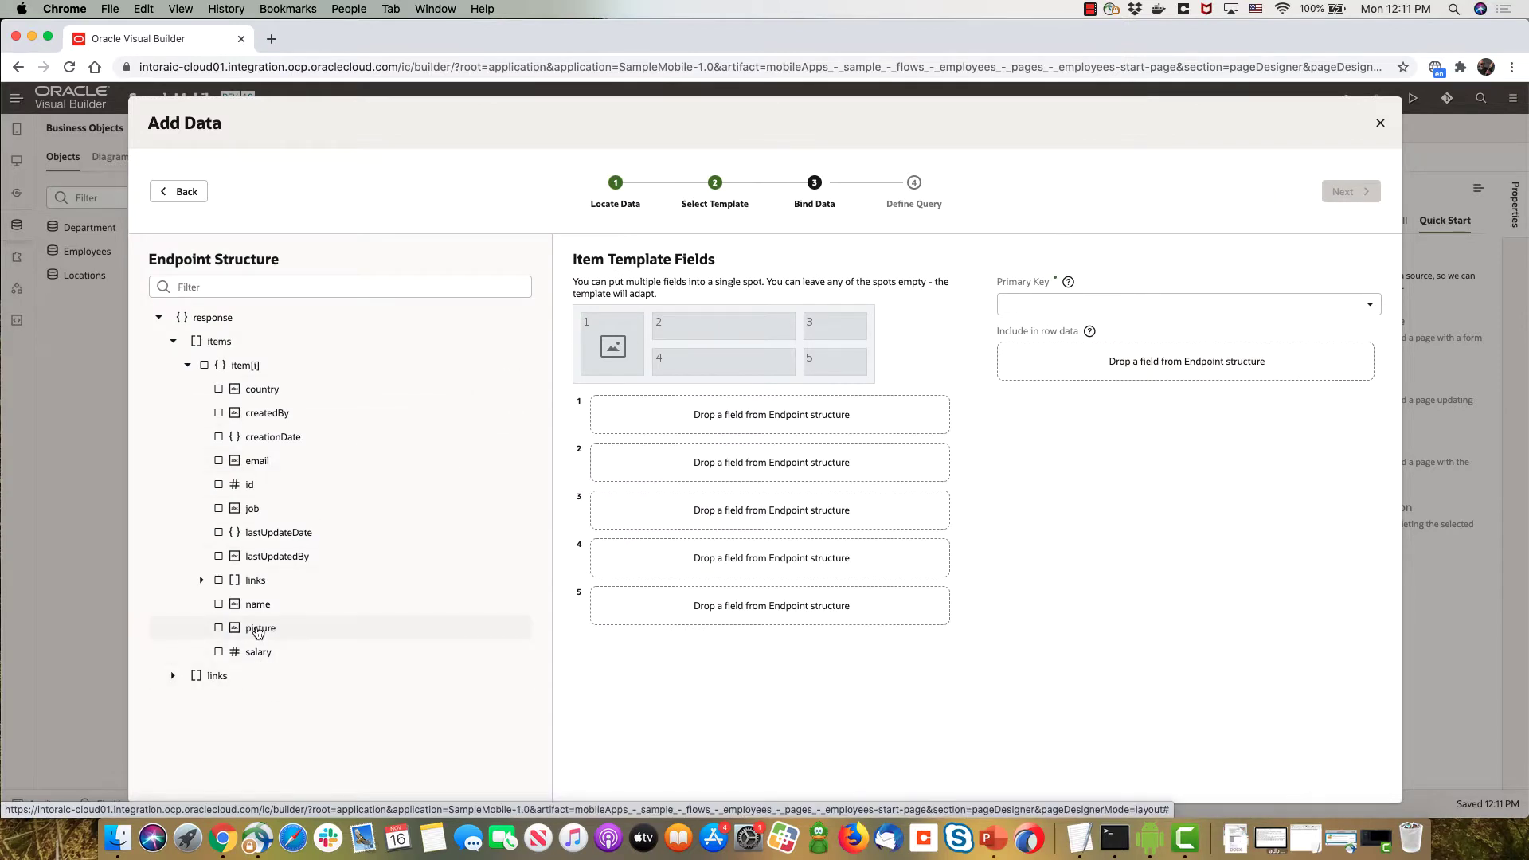
Bind picture, name, salary, job and country, in that order, to the five list item template fields.
left_click(256, 629)
left_click(256, 605)
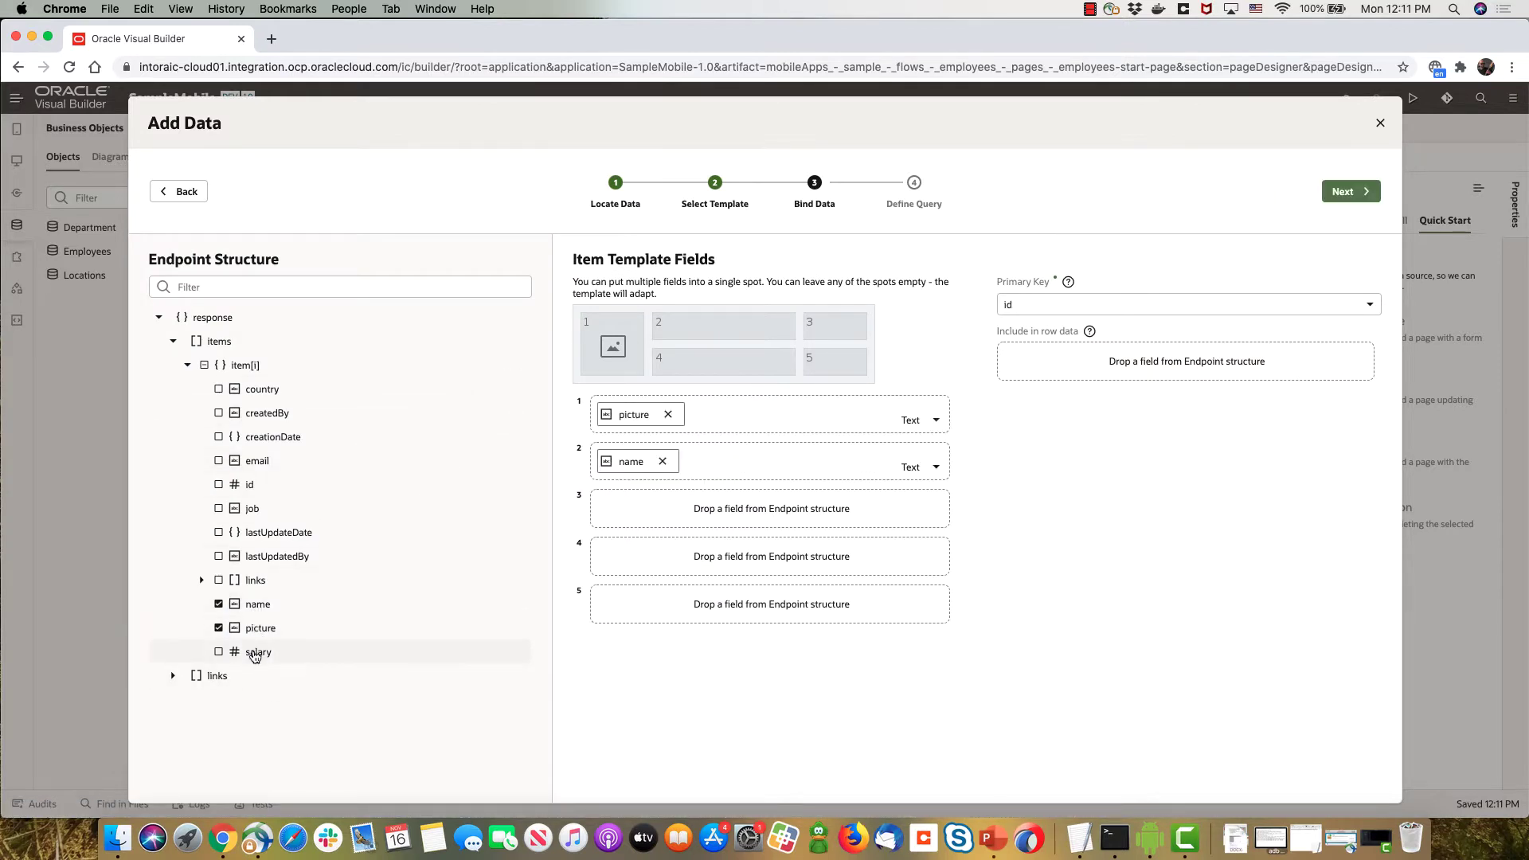
left_click(257, 651)
left_click(252, 508)
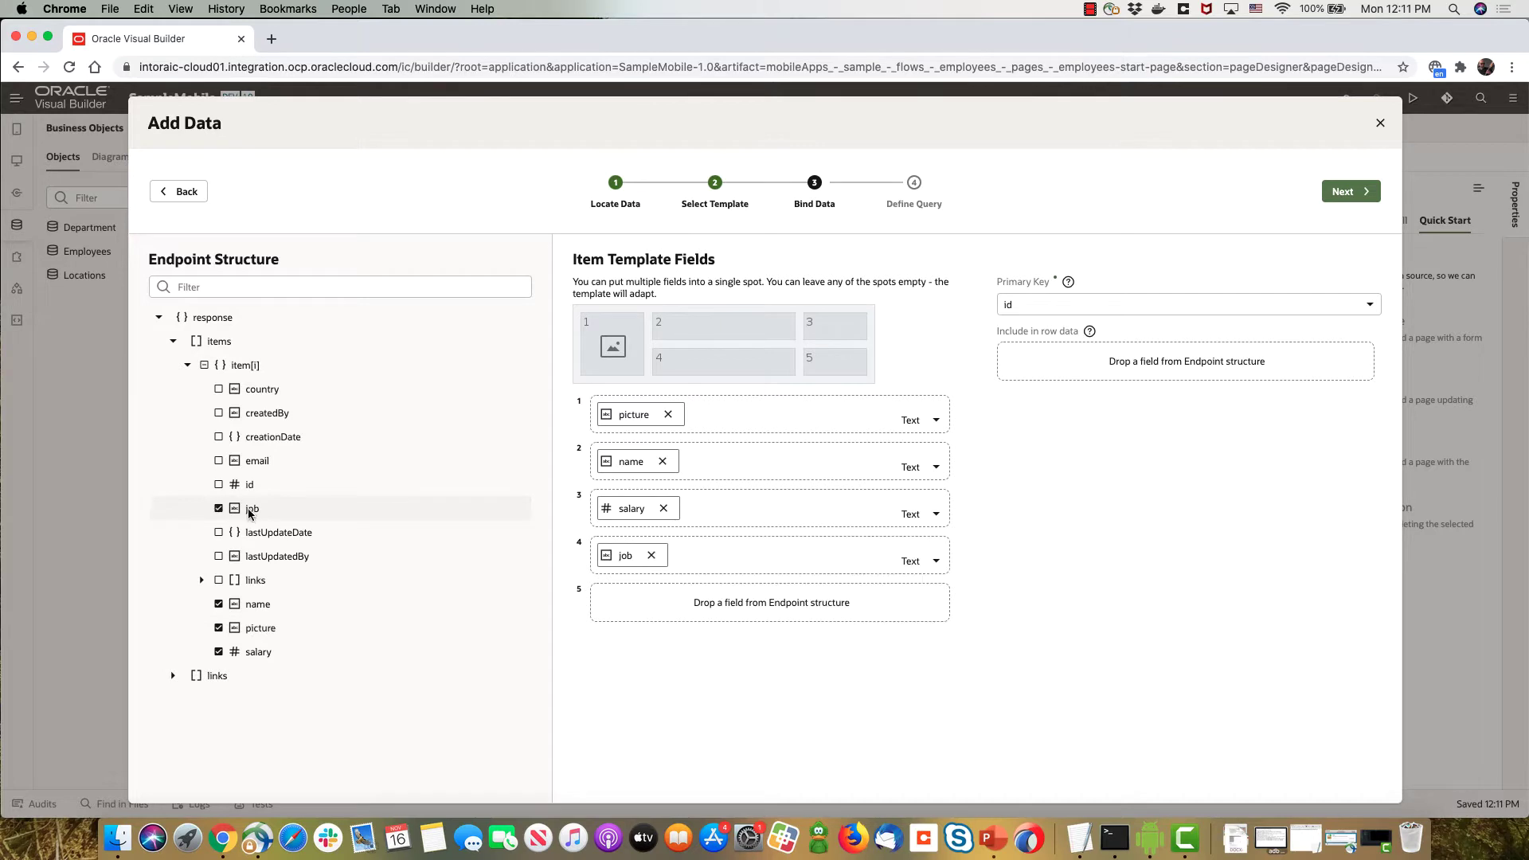
left_click(256, 396)
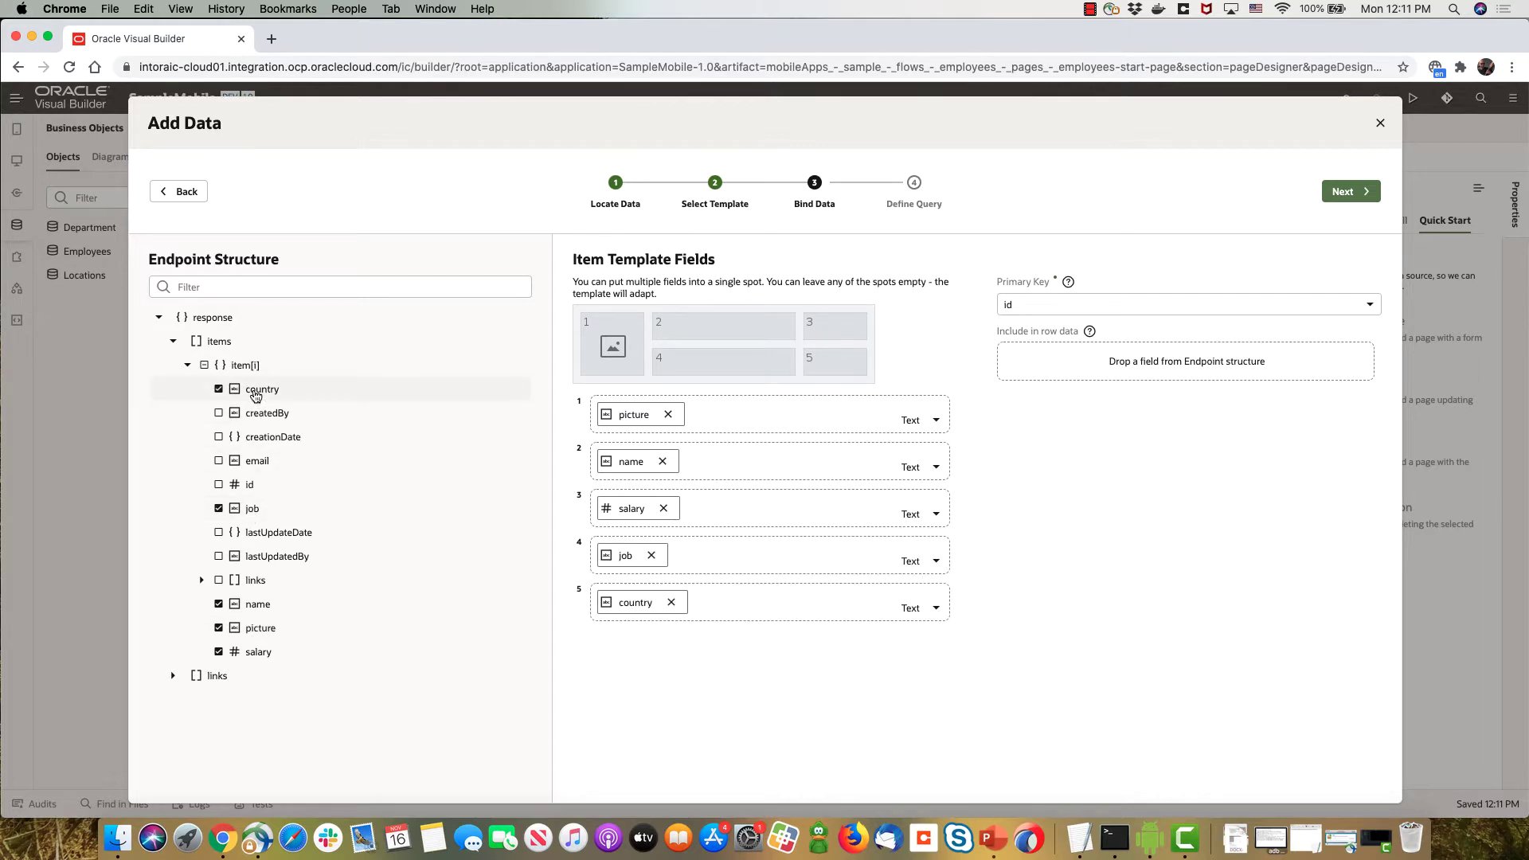
Display the picture field as an Image and finish adding data without defining any query mapping.
left_click(928, 420)
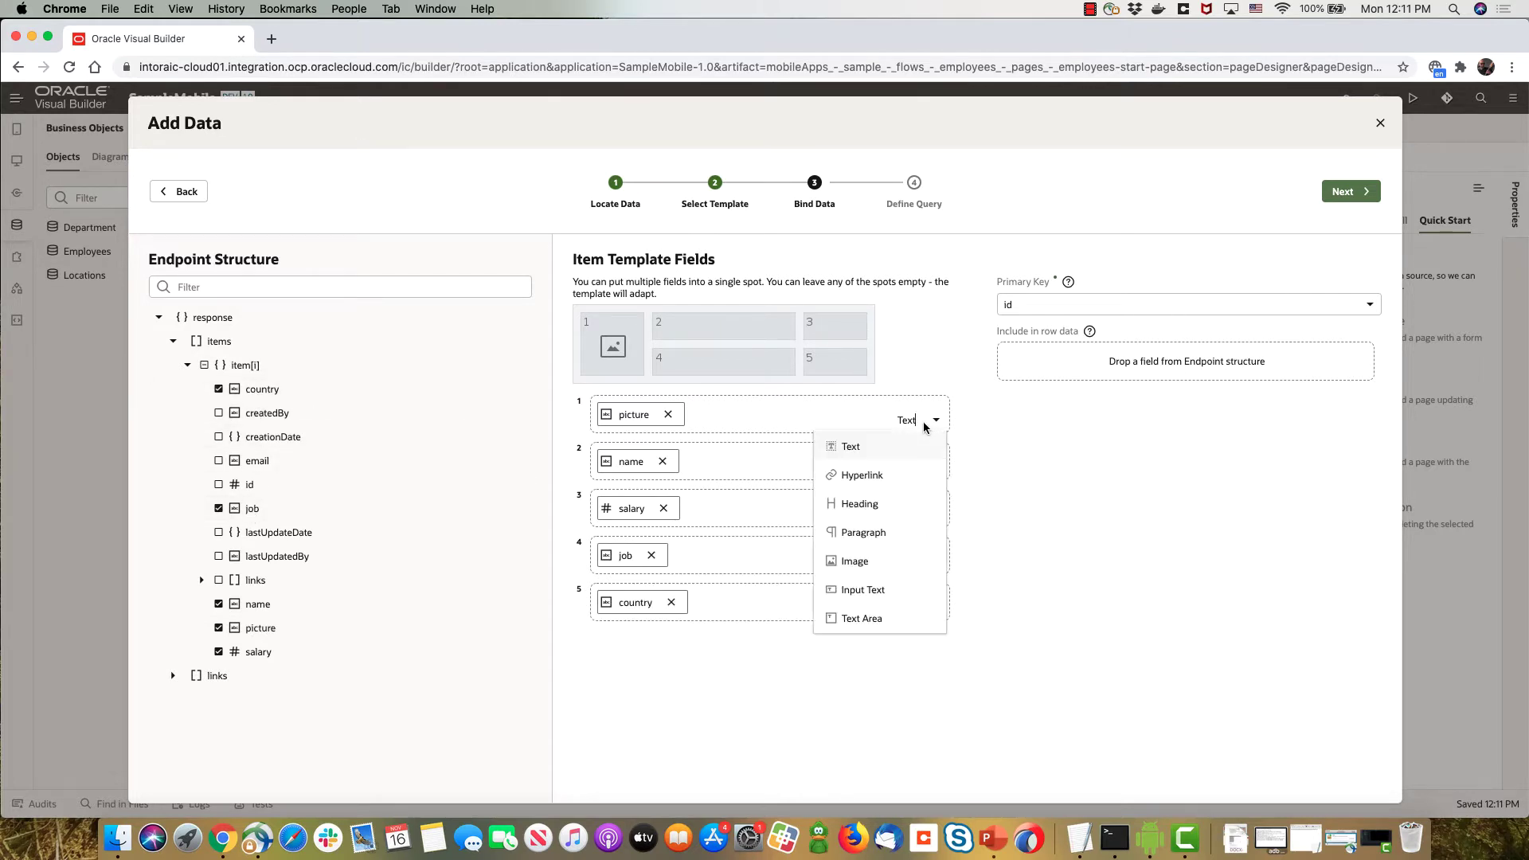
left_click(887, 560)
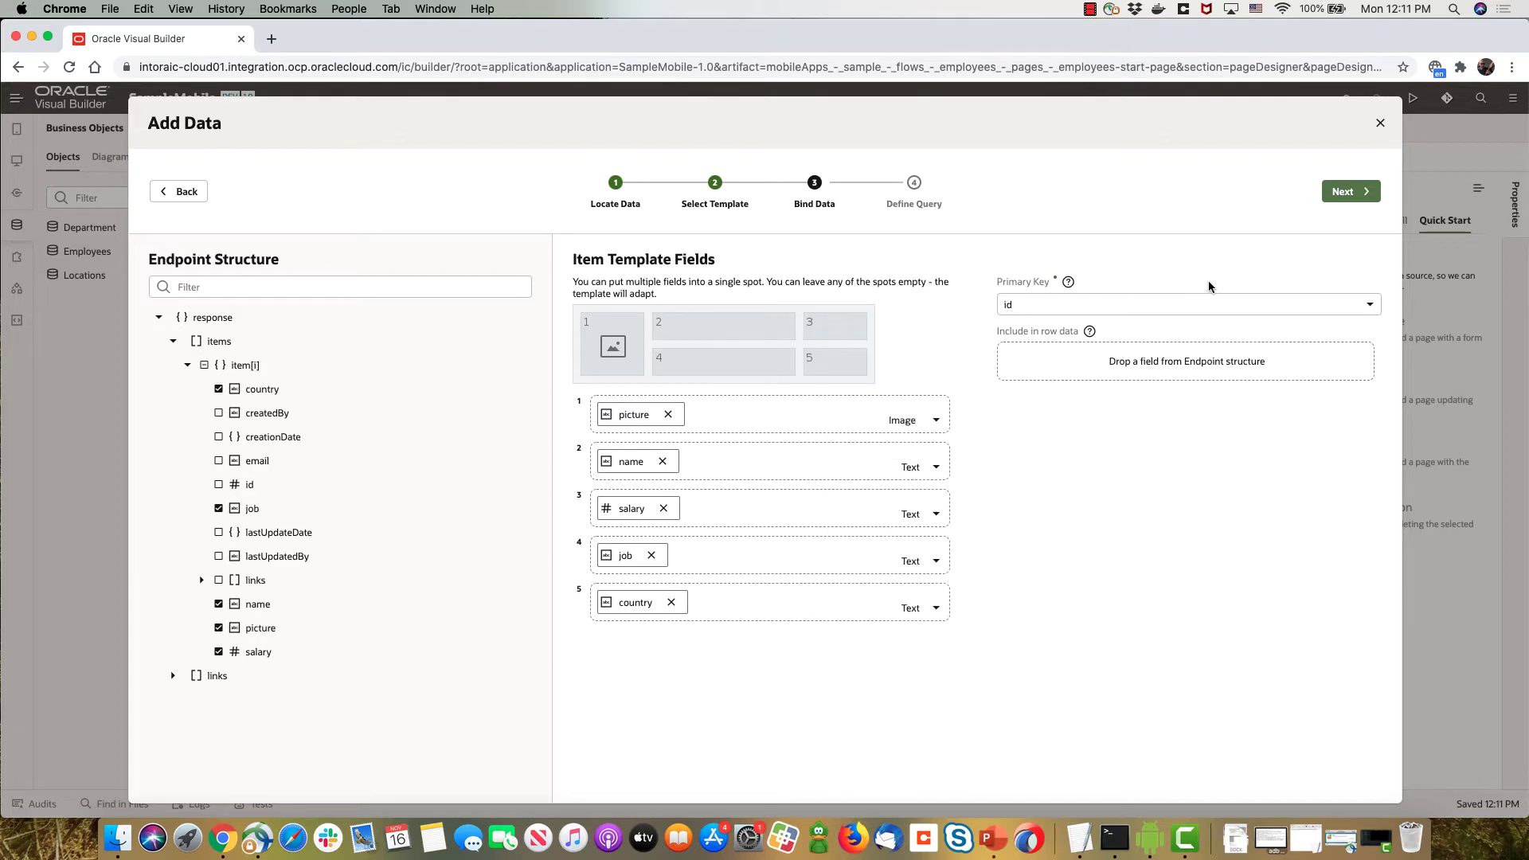
left_click(1334, 196)
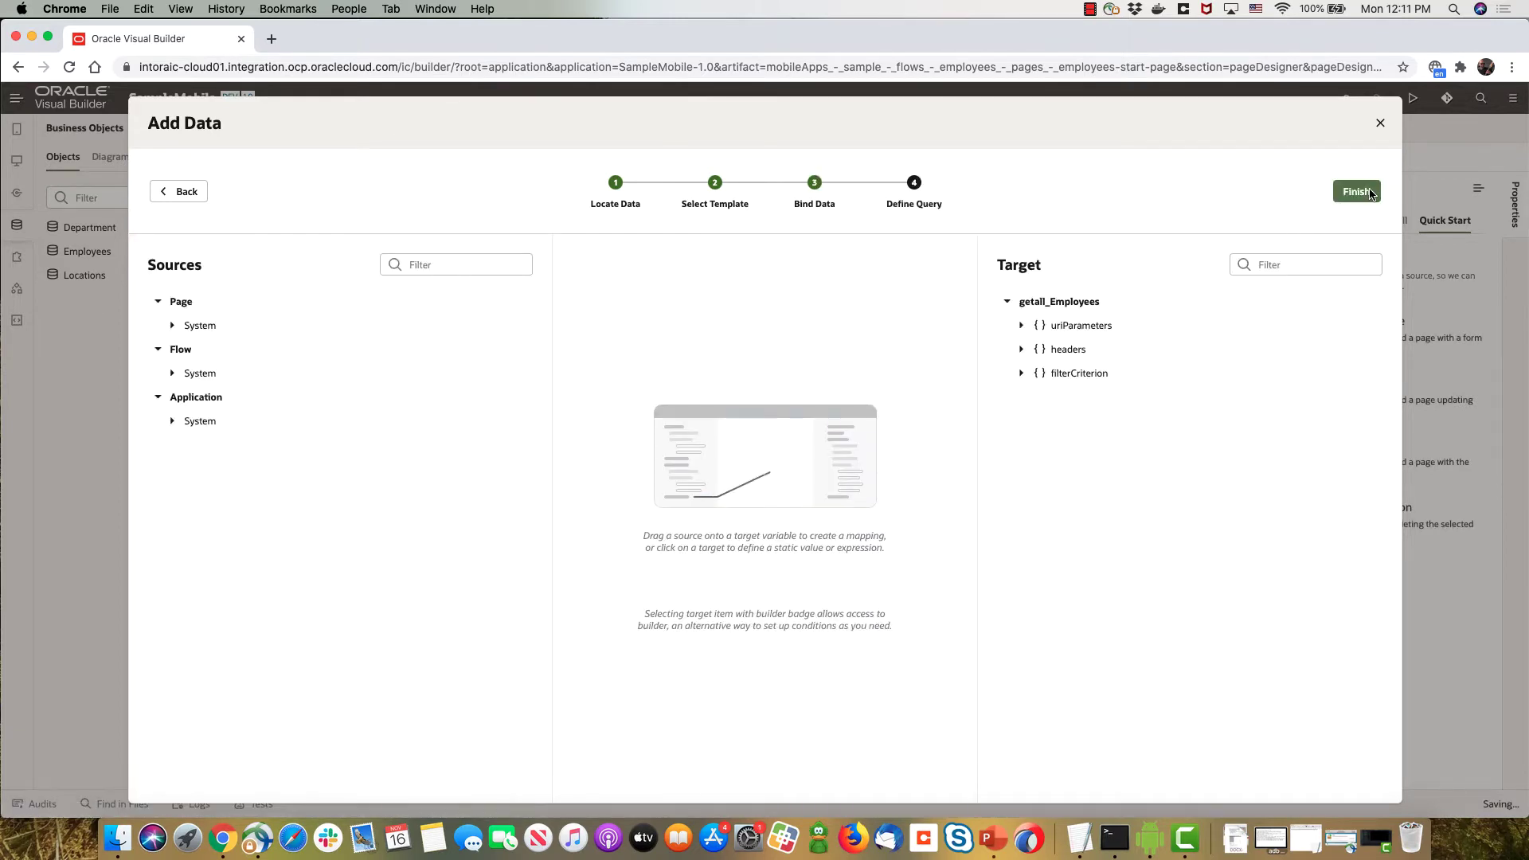
left_click(1358, 192)
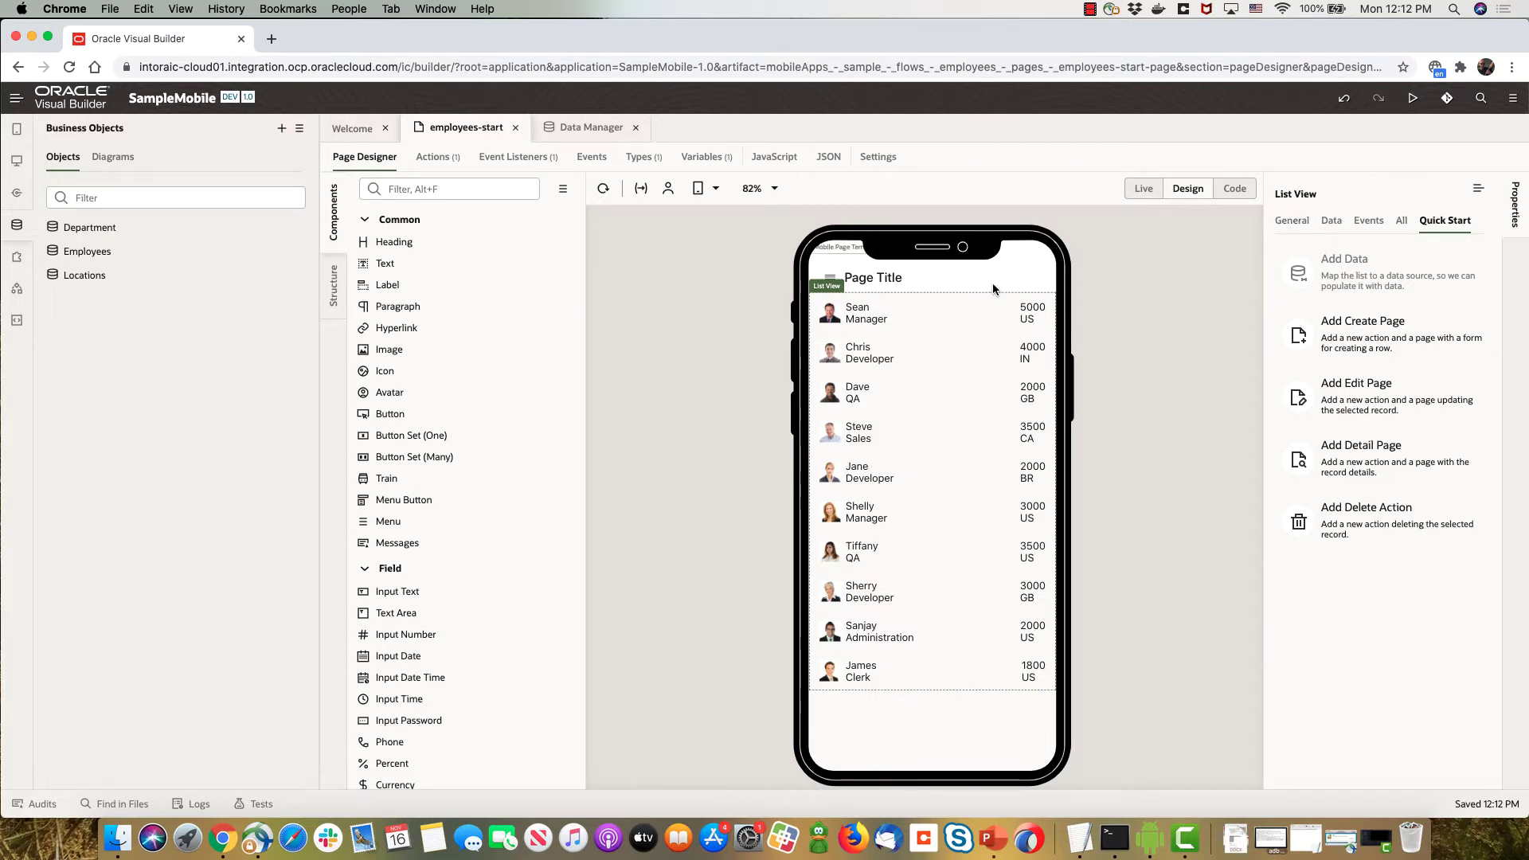
Set both the width and height of the employee picture in the list item to 60.
left_click(886, 277)
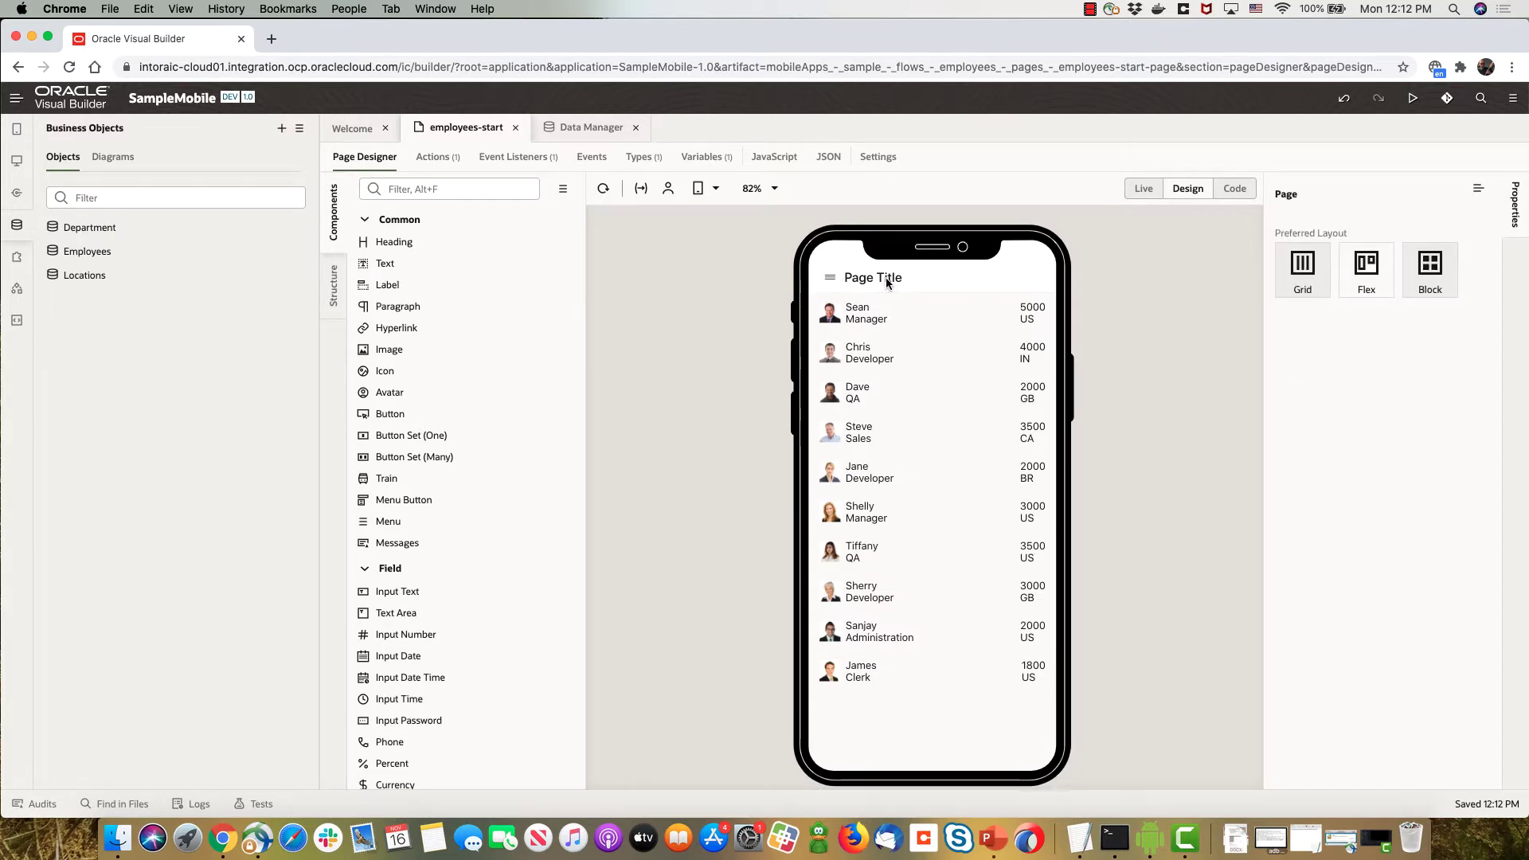
left_click(834, 319)
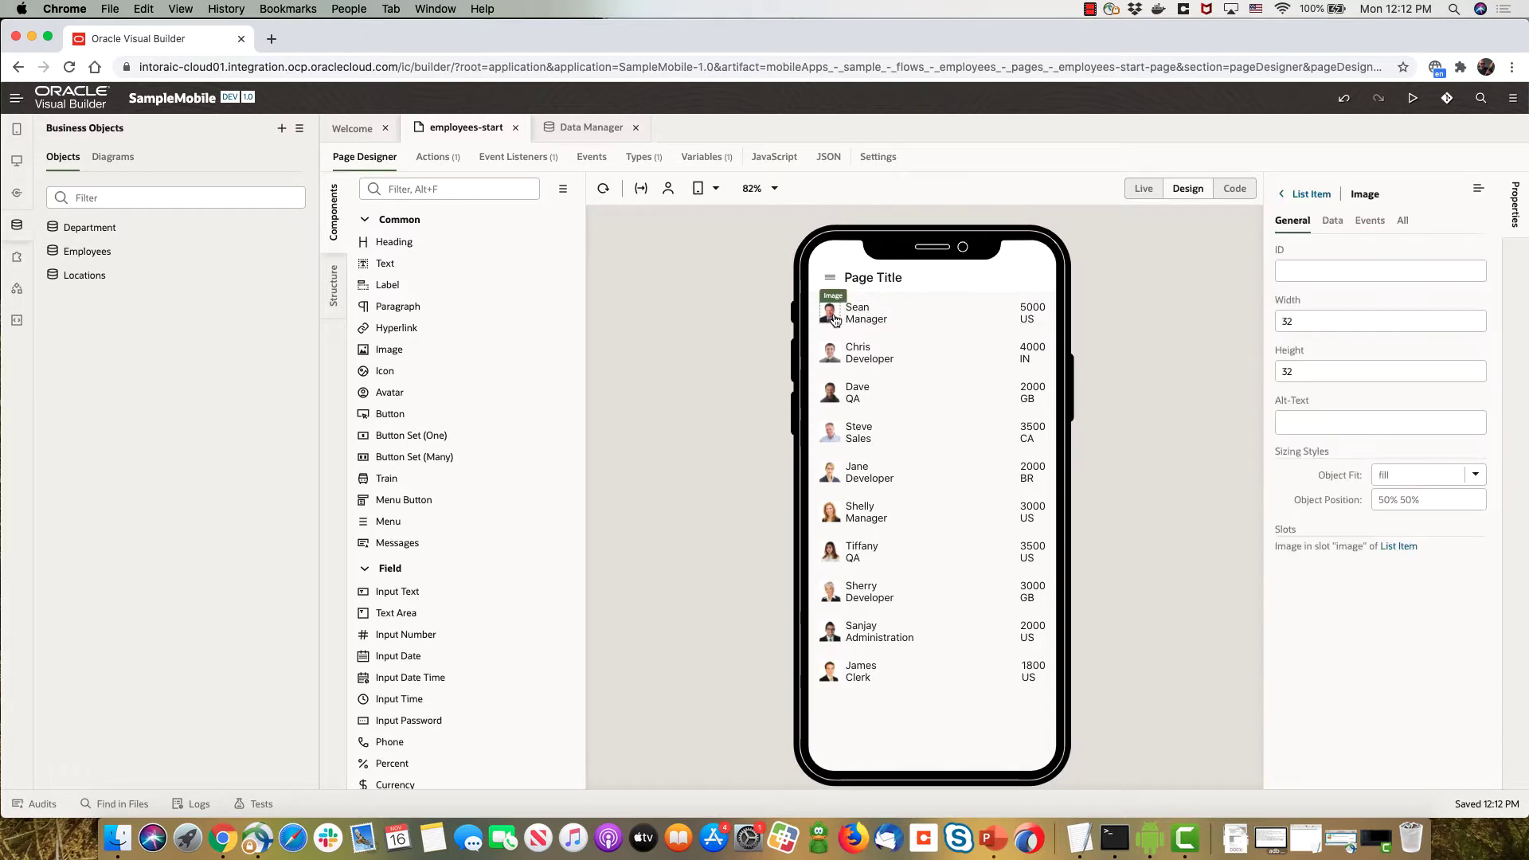
left_click_drag(1320, 321, 1265, 315)
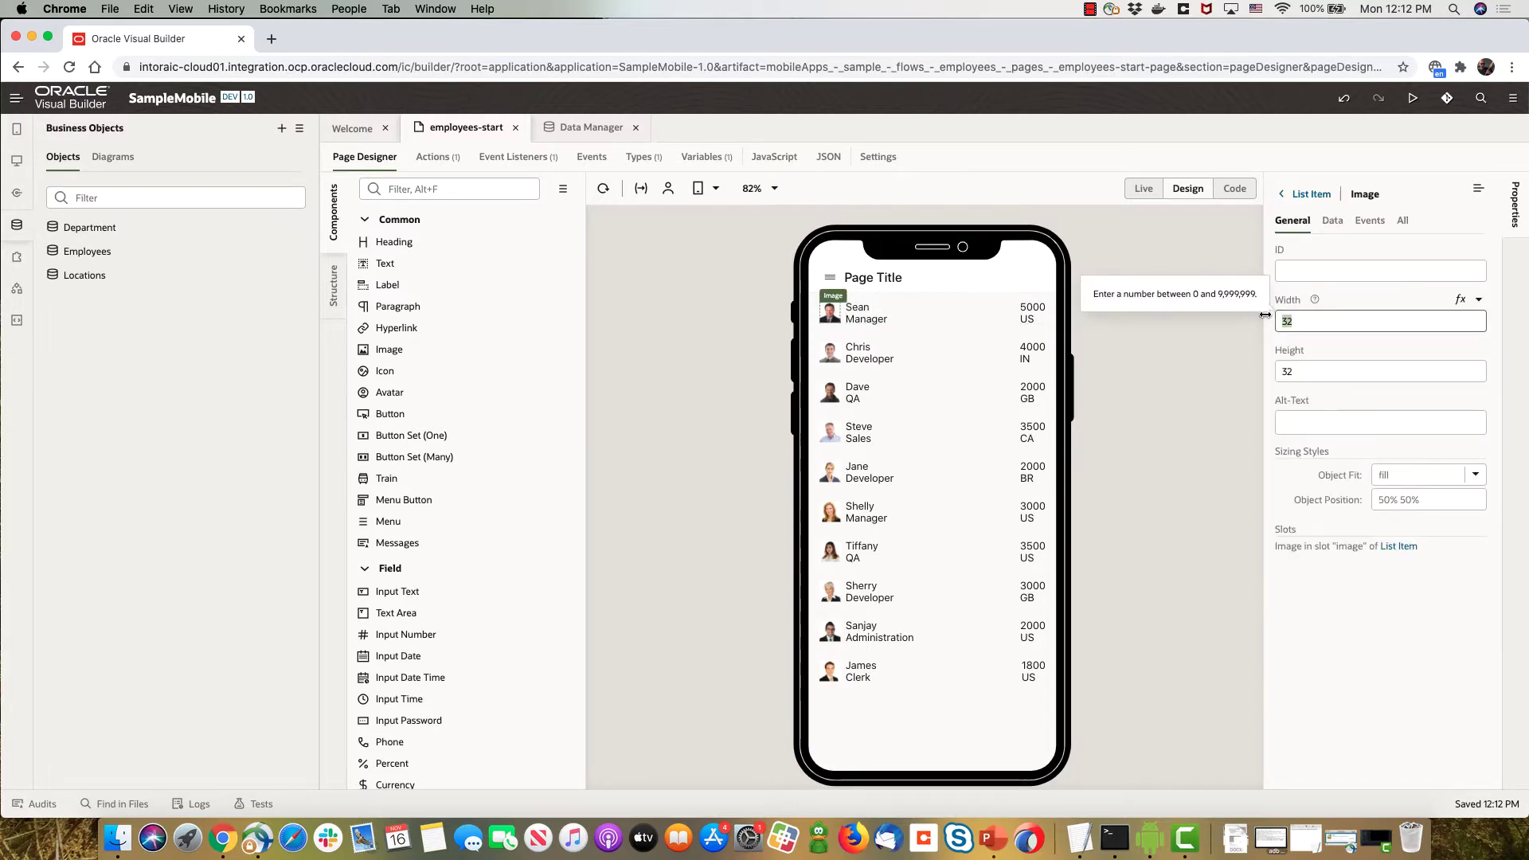
type("60")
key("Tab")
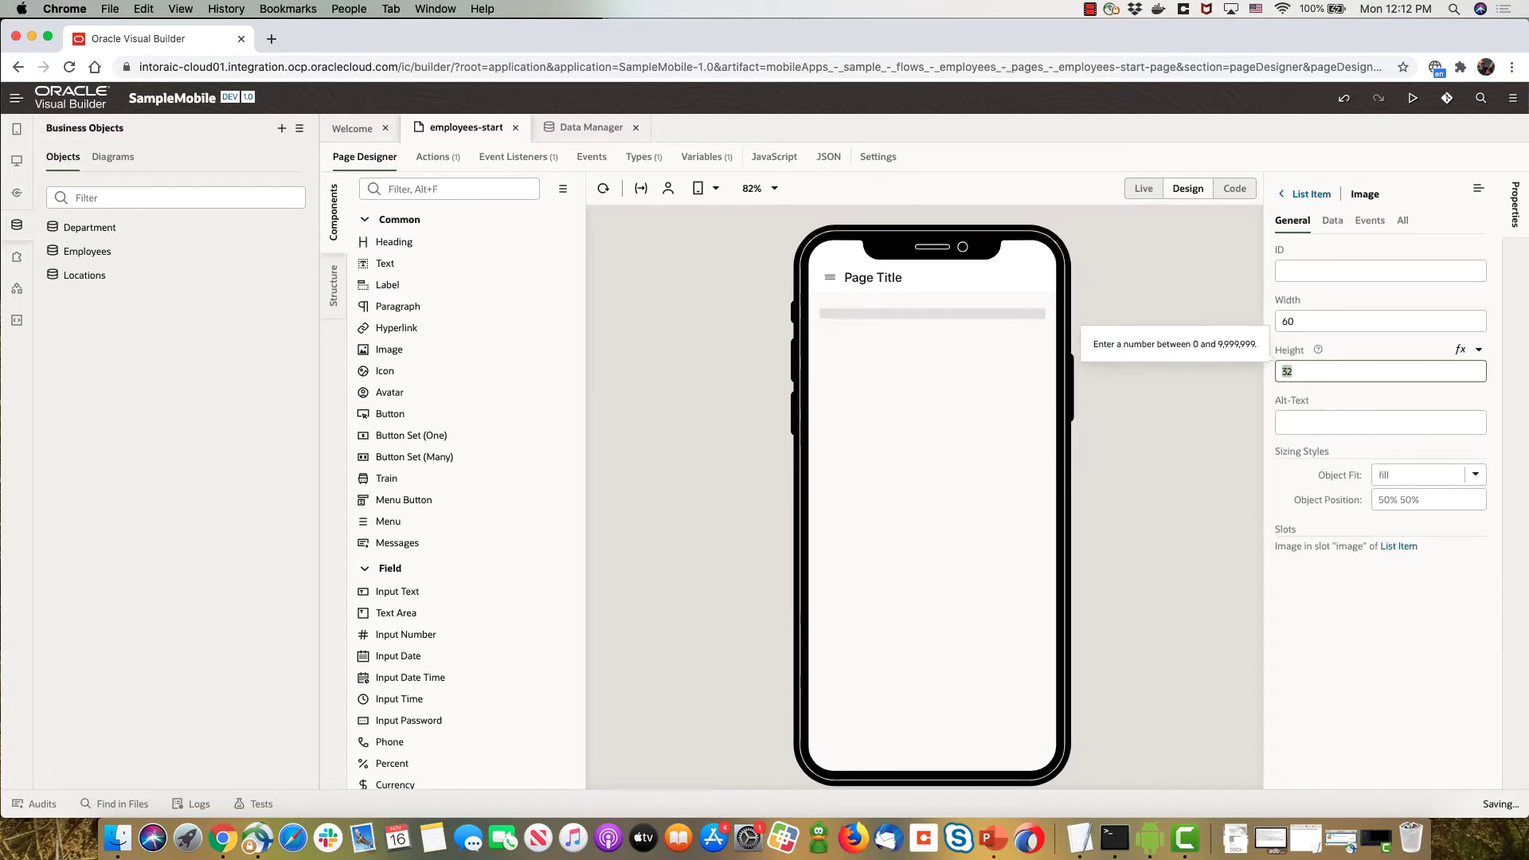
type("60")
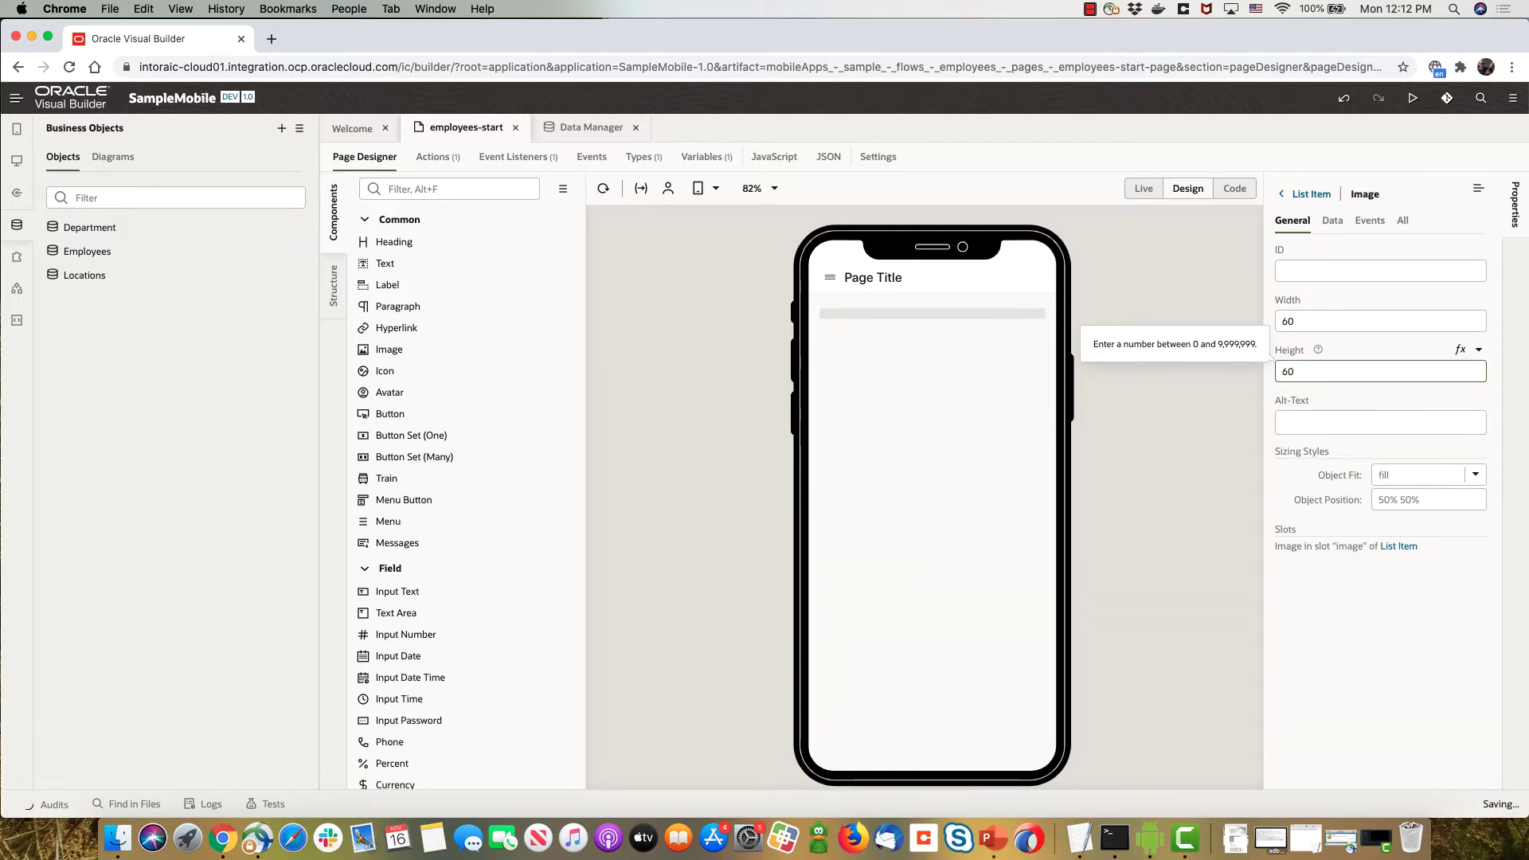
Start adding an edit page for the employee list, with the Employees business object as both read and update source.
left_click(942, 300)
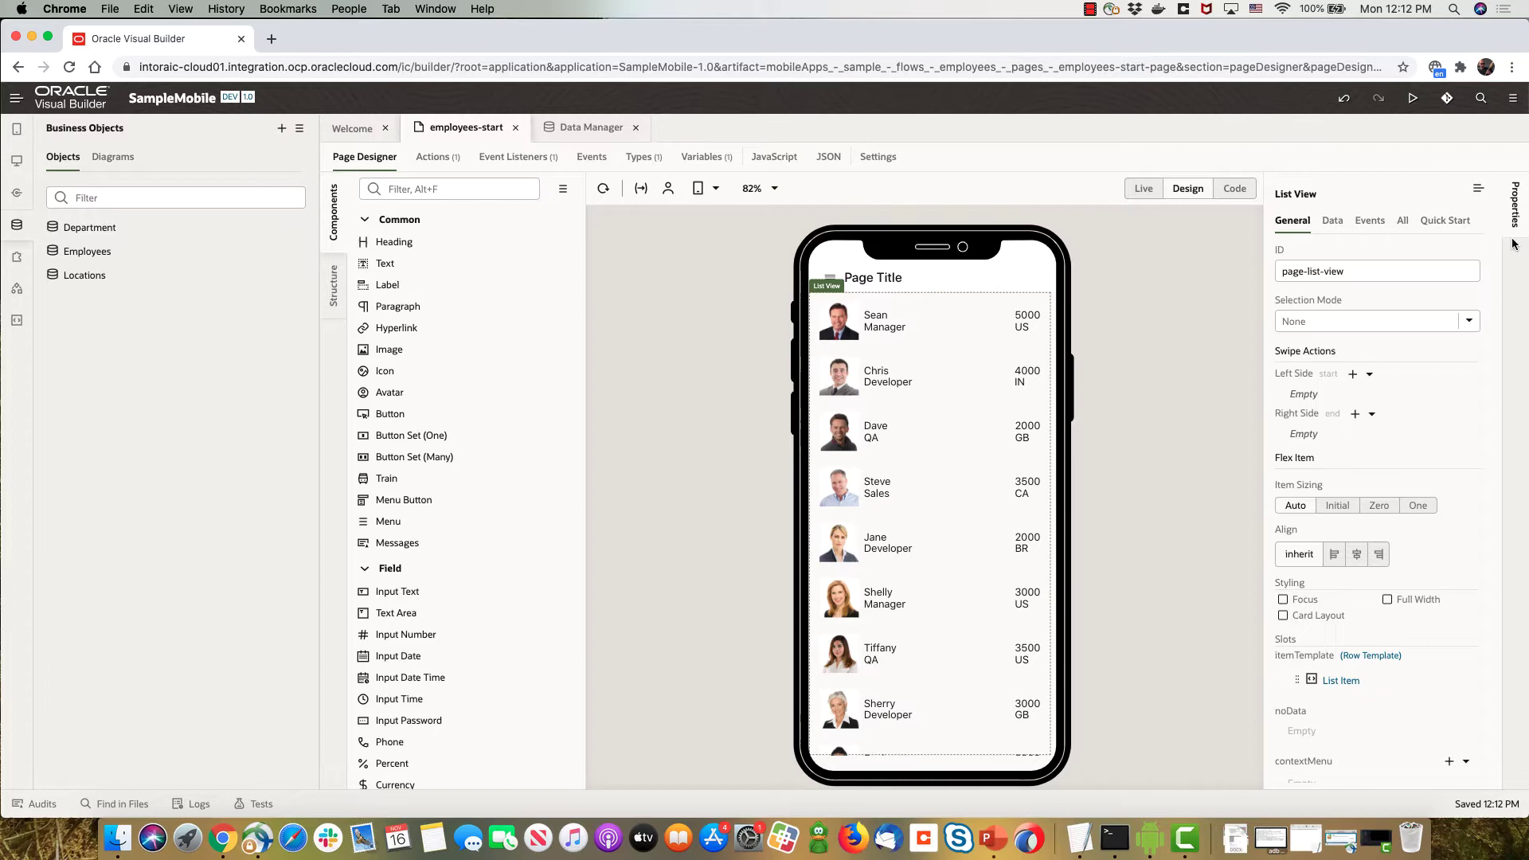
left_click(1449, 221)
left_click(1376, 396)
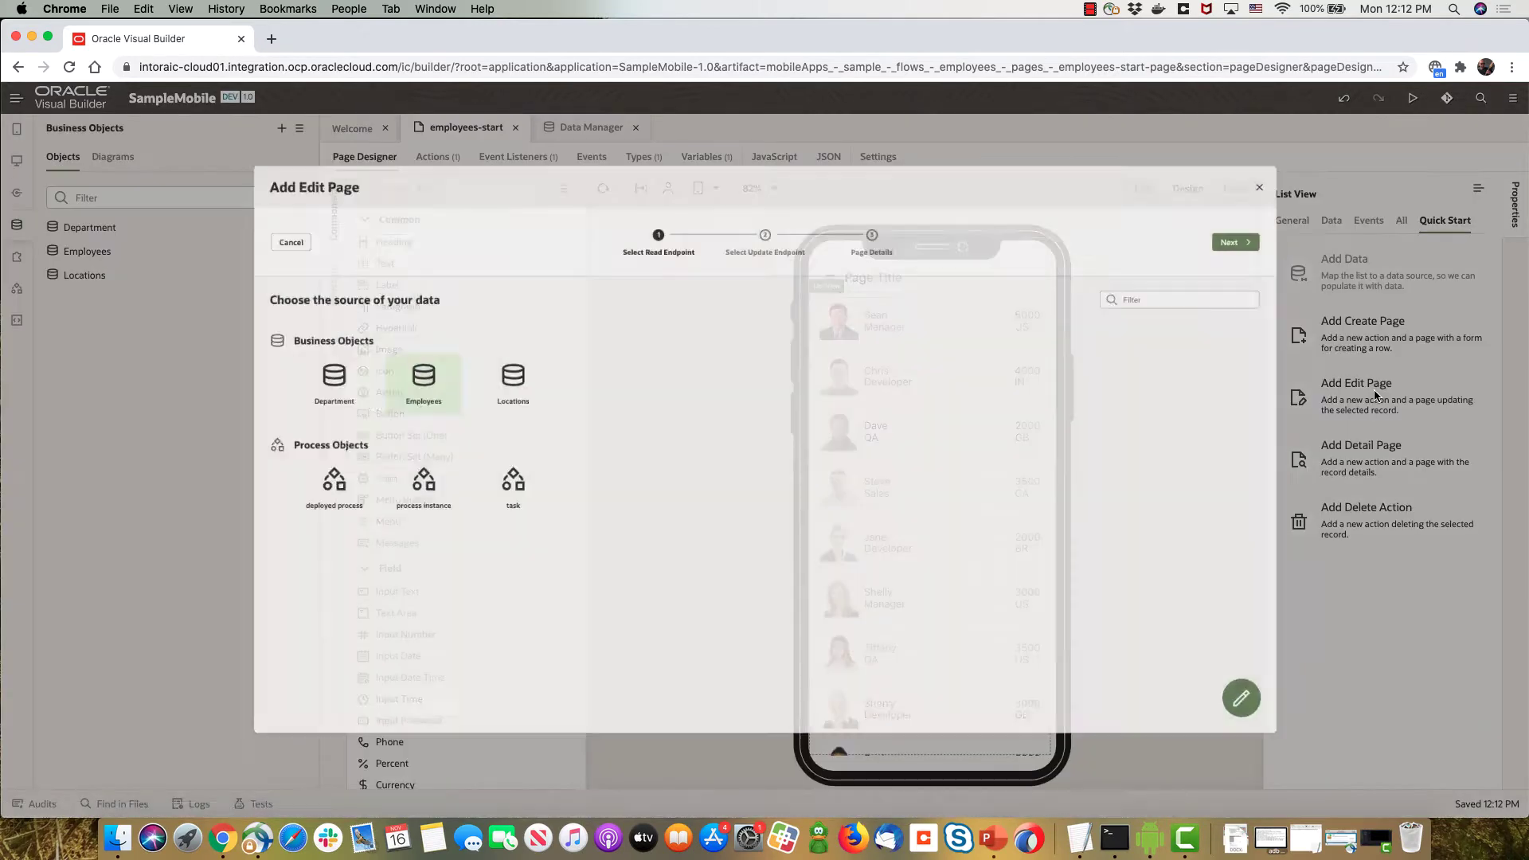
left_click(1354, 193)
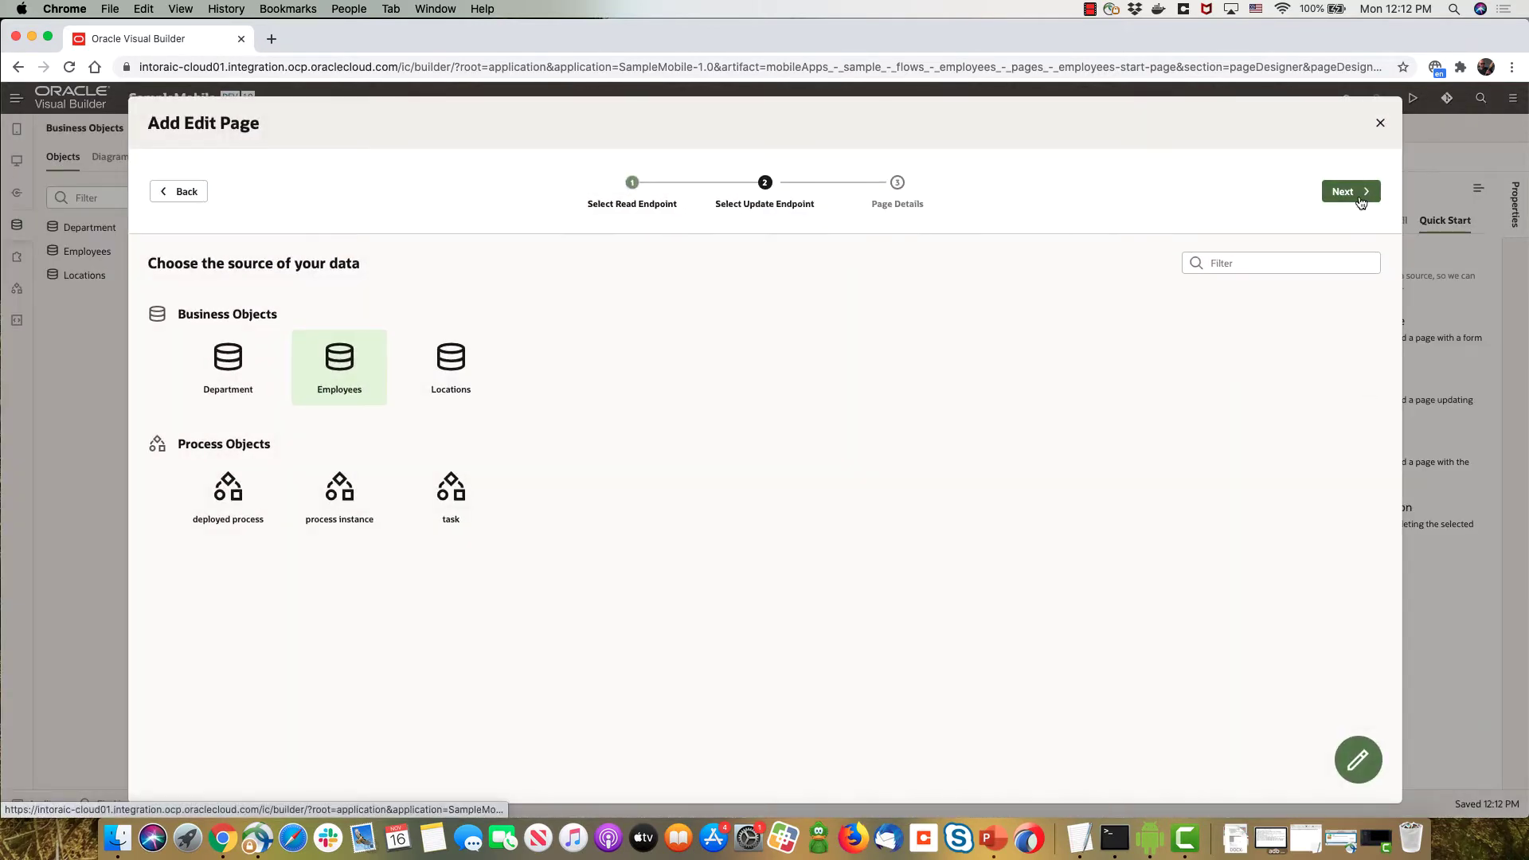
left_click(1359, 196)
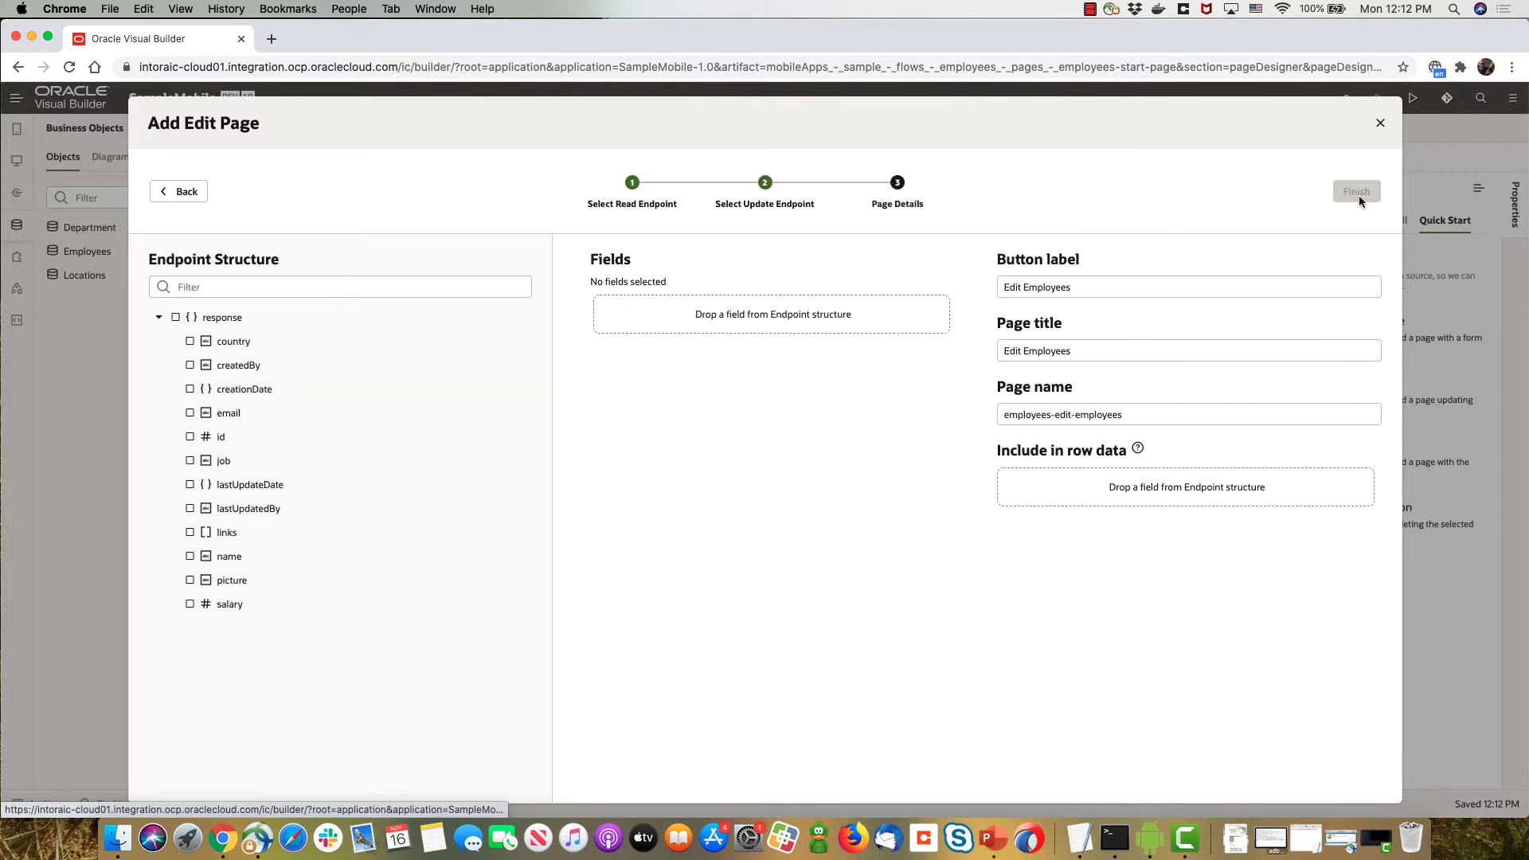
Include picture, name, salary, job and country, in that order, on the Edit Employees page and finish creating it.
left_click(228, 582)
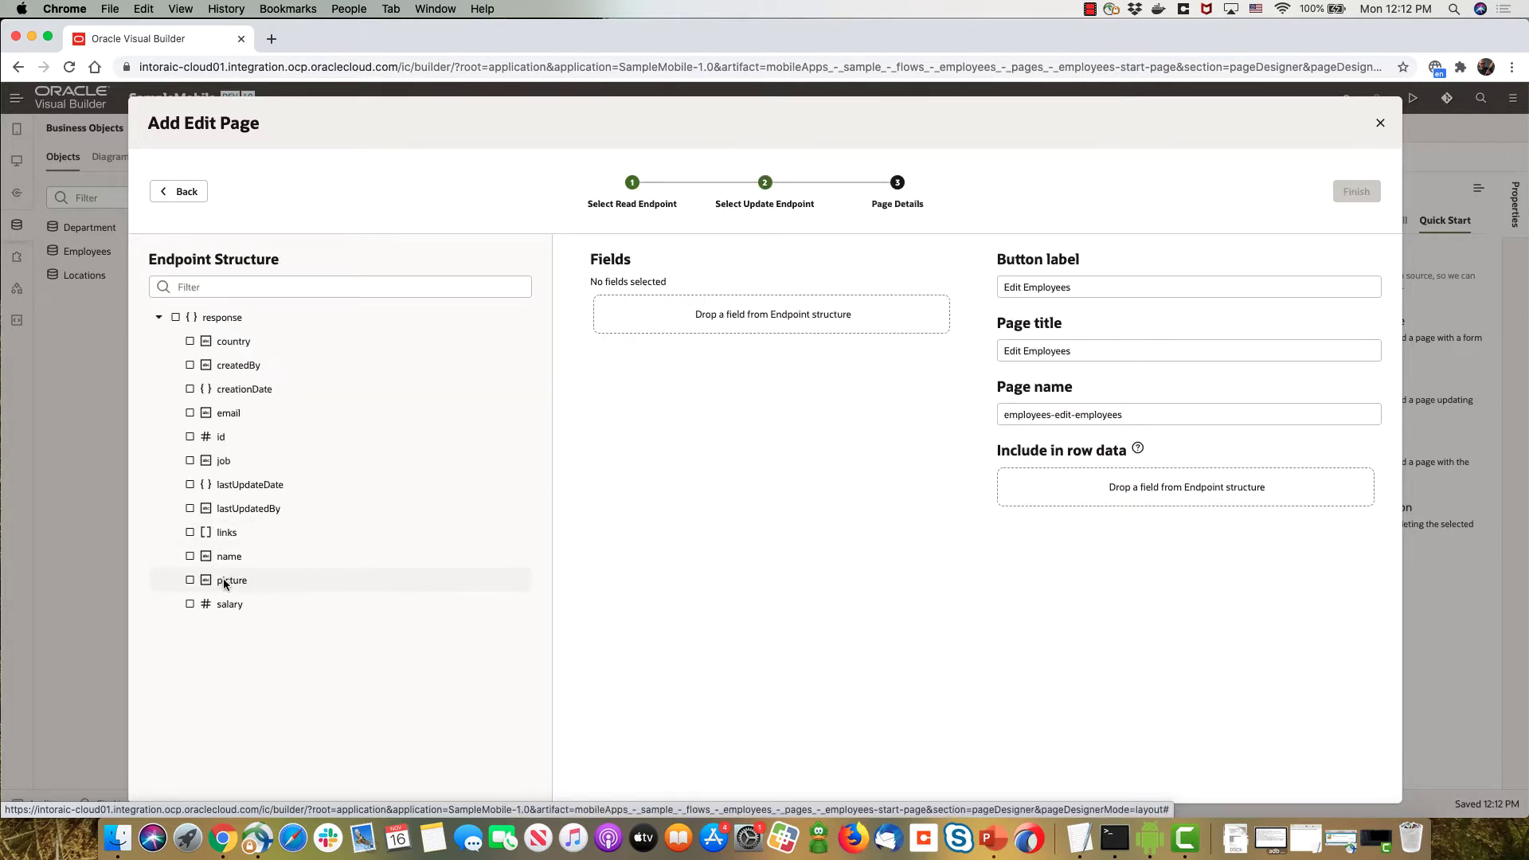
left_click(229, 558)
left_click(227, 604)
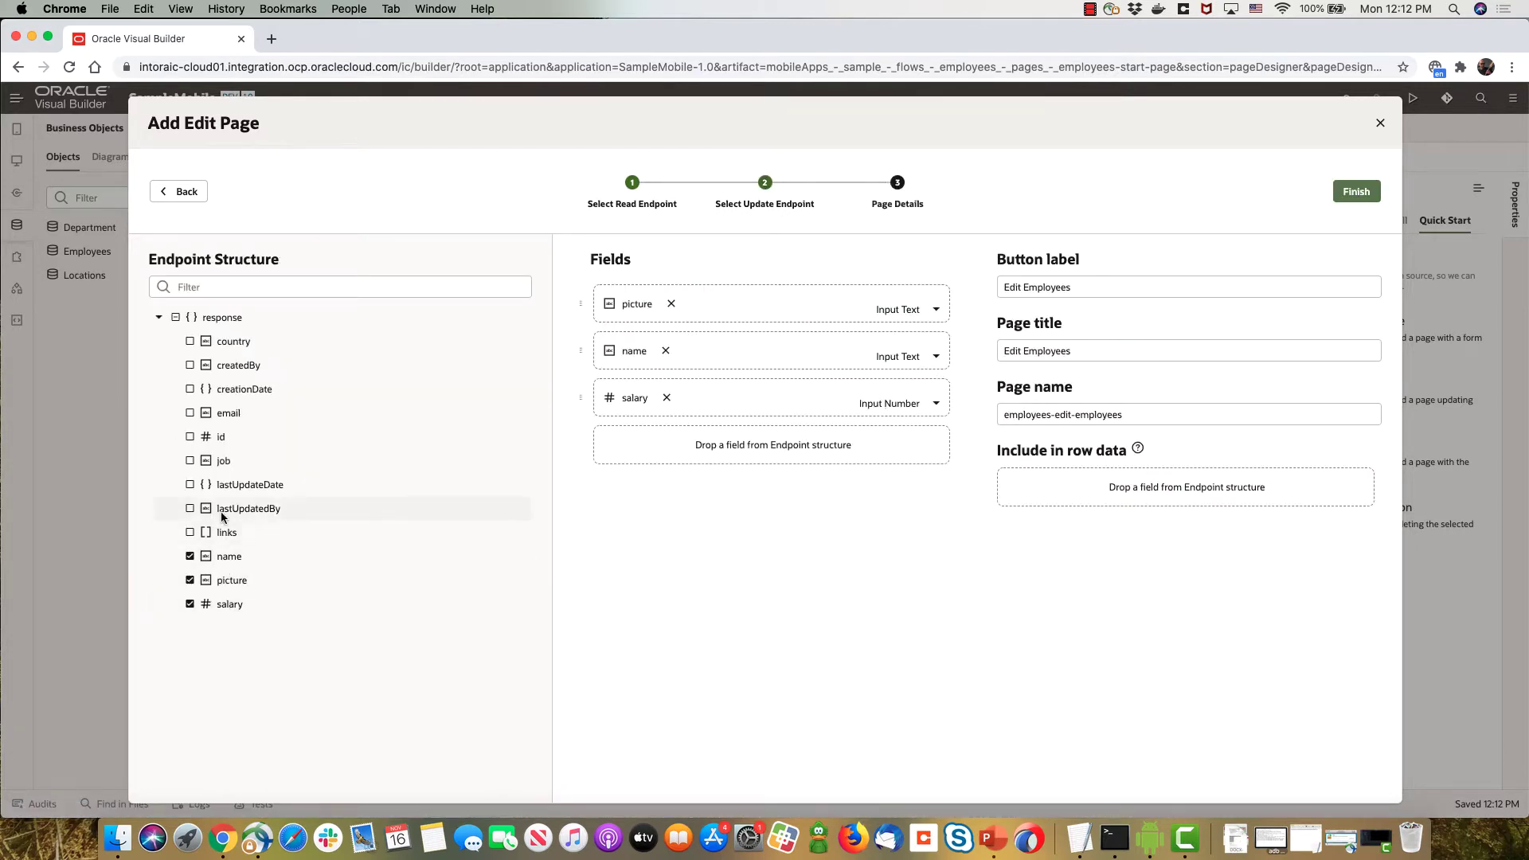
left_click(223, 462)
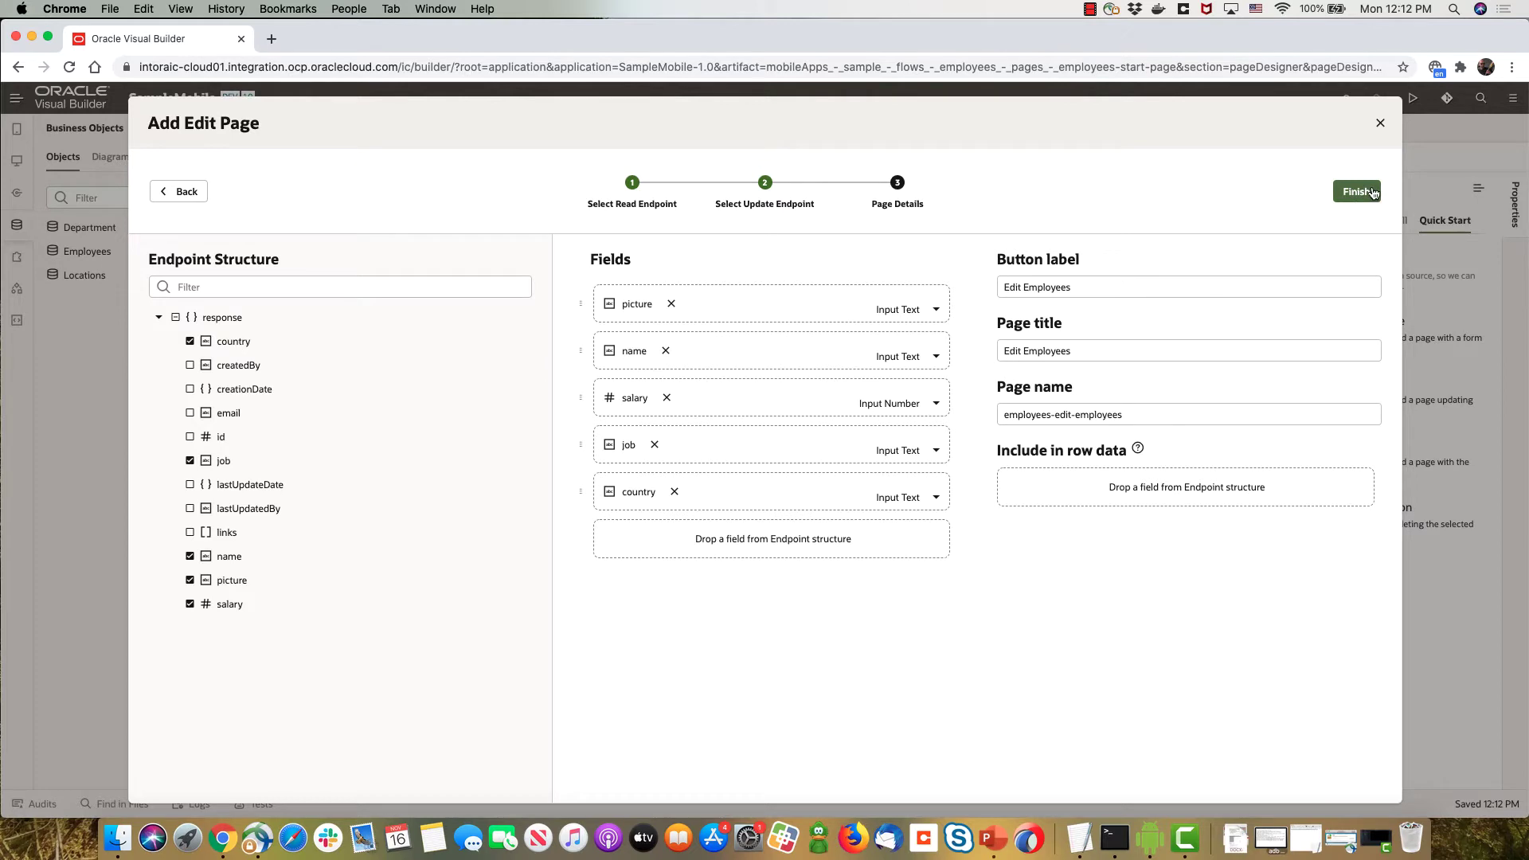
left_click(1348, 194)
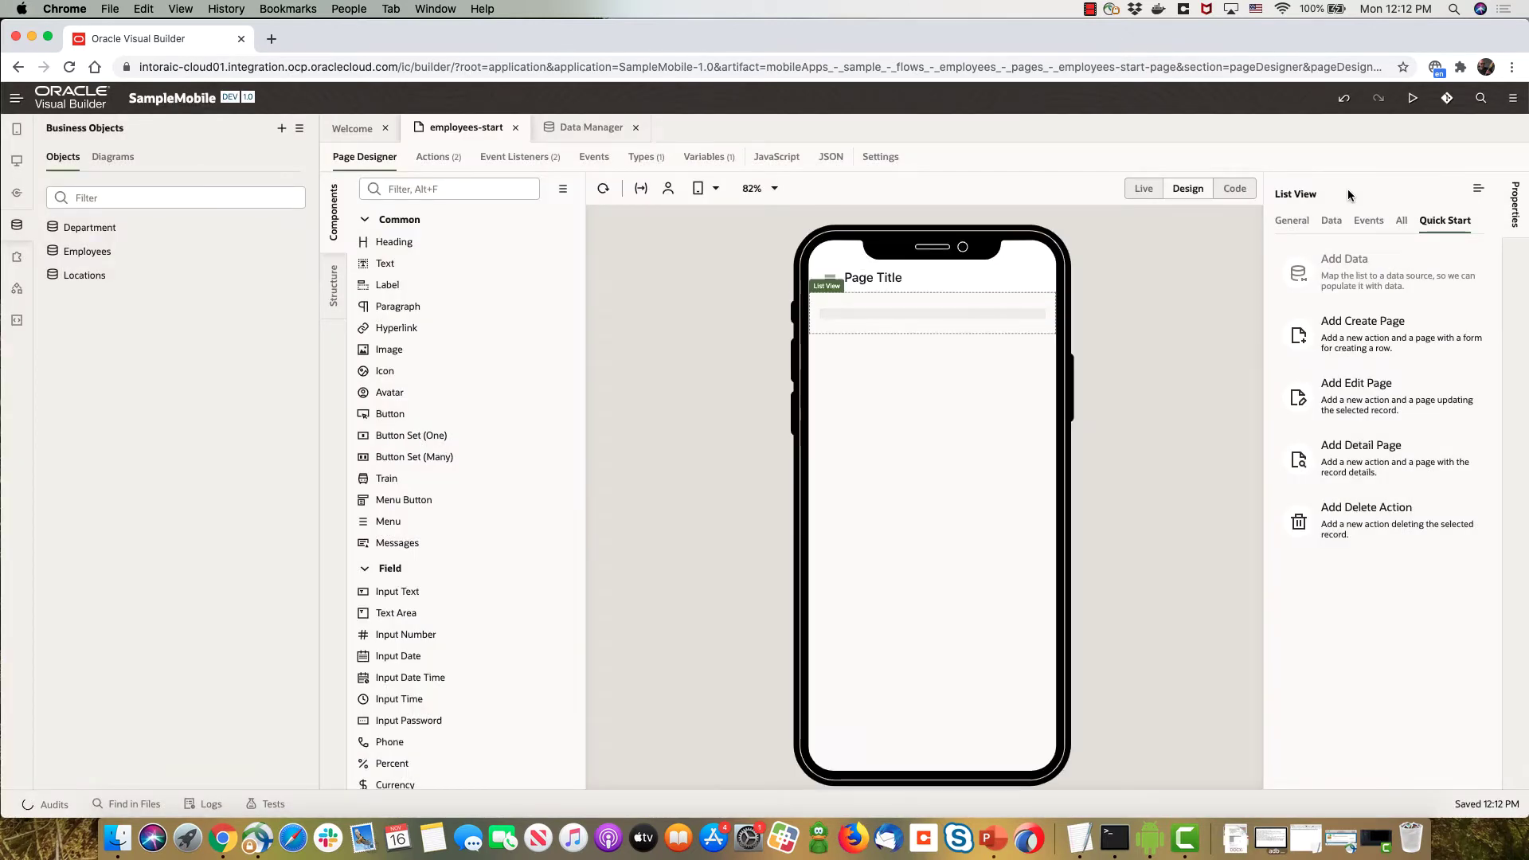
In Live mode, swipe the fifth employee's row and use its Edit action to open the edit page.
left_click(1144, 189)
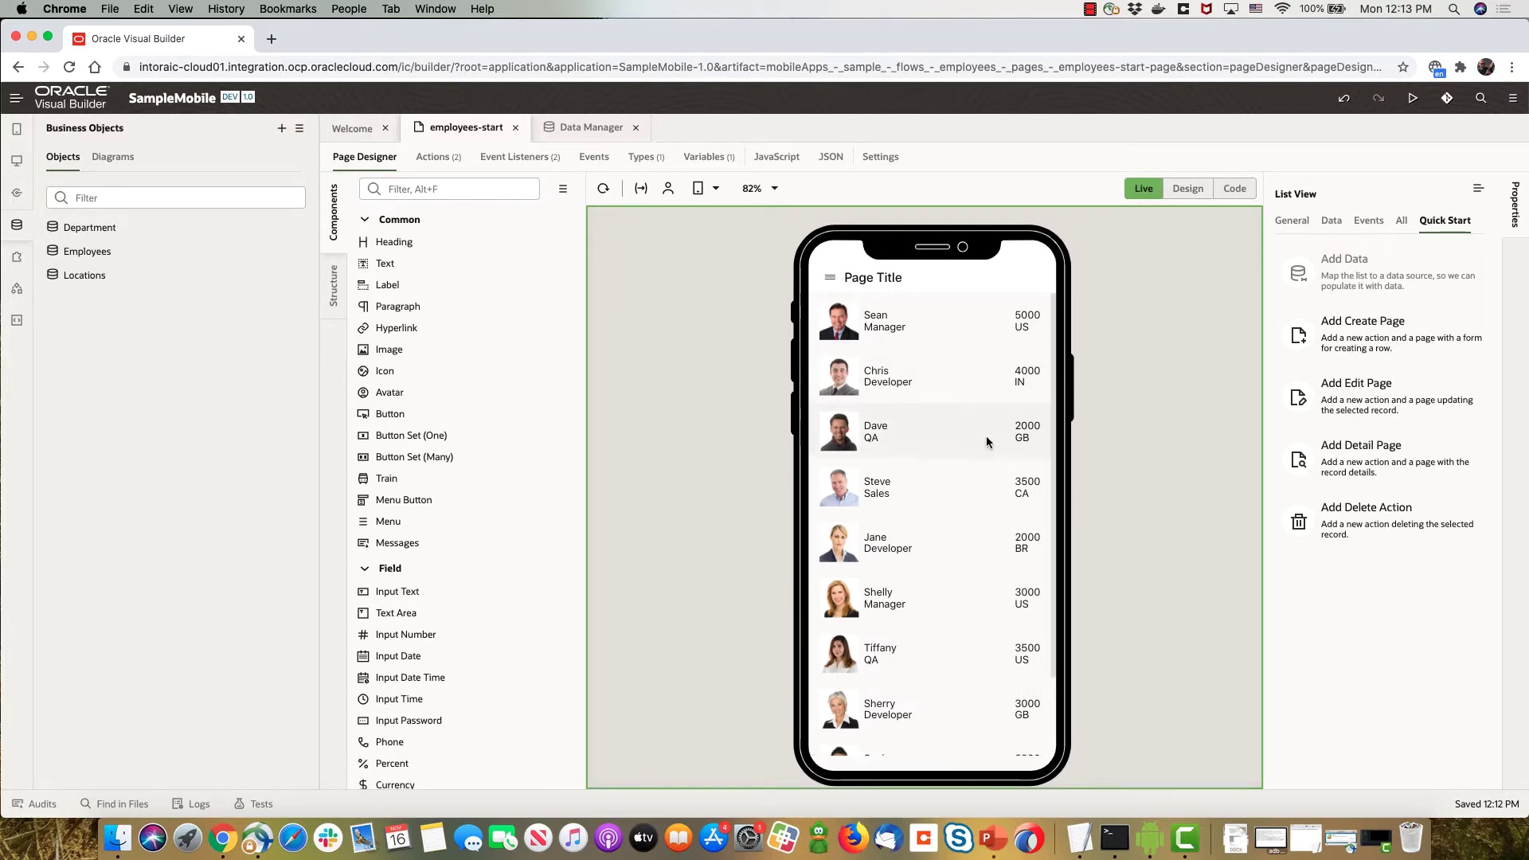
left_click(985, 556)
left_click_drag(985, 556, 877, 547)
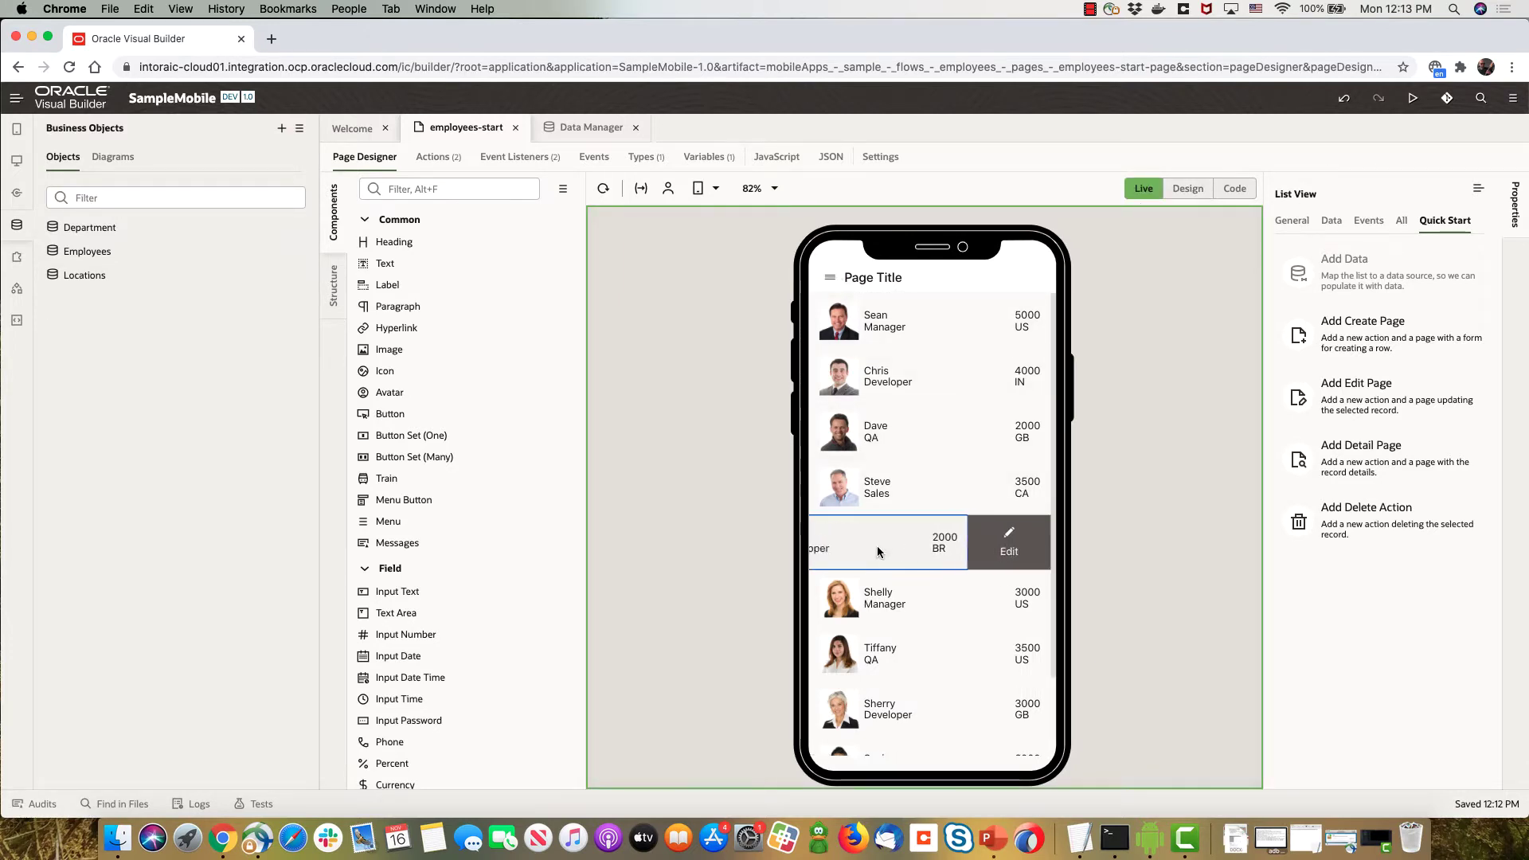
left_click(1025, 540)
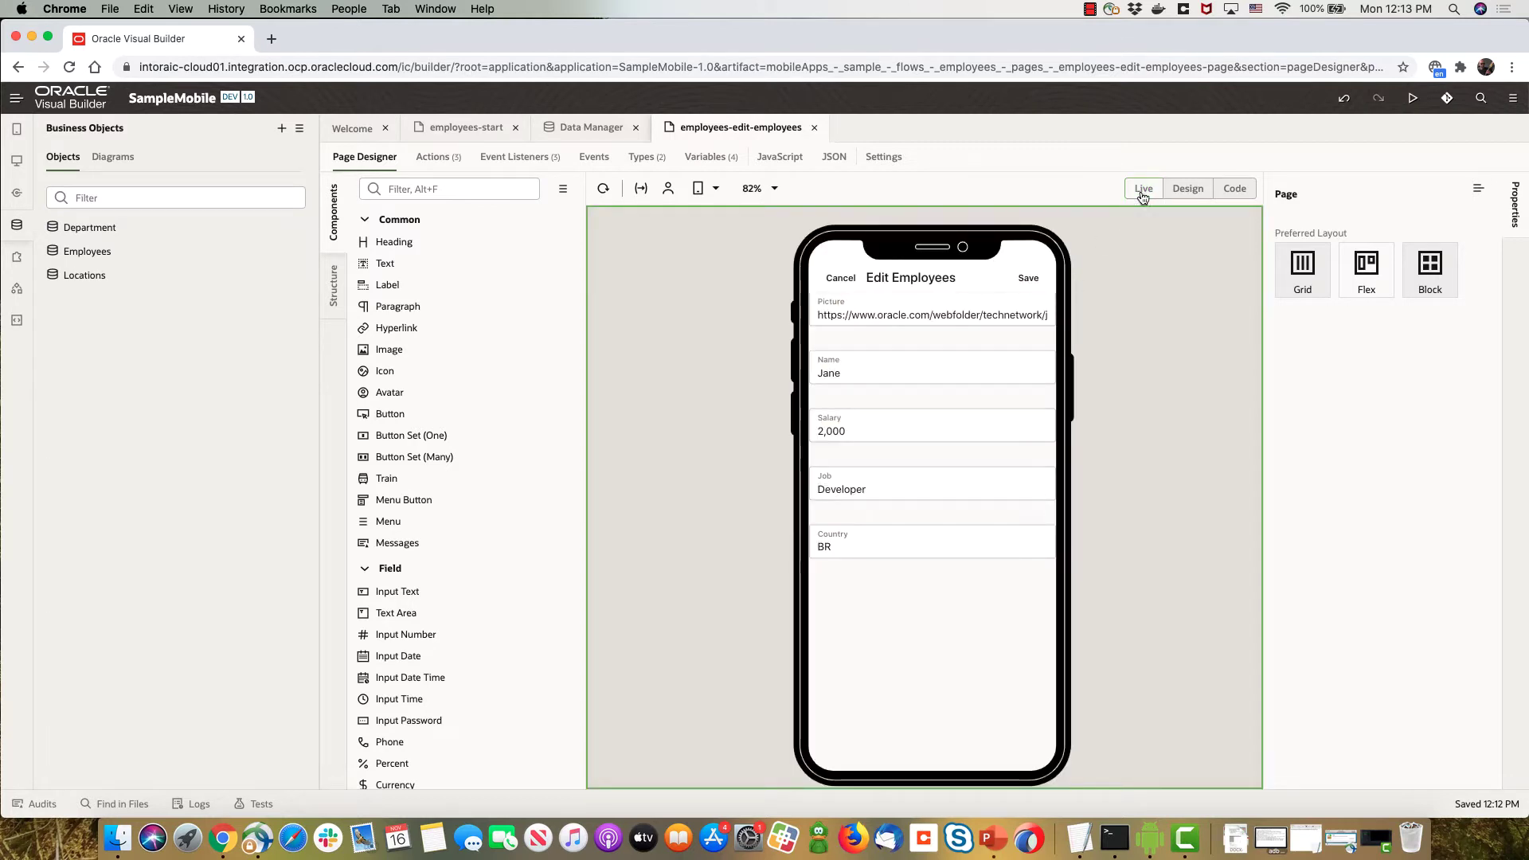
Return to Design mode, place an Avatar above the Picture field in the edit form, and set its size to Large.
left_click(1195, 192)
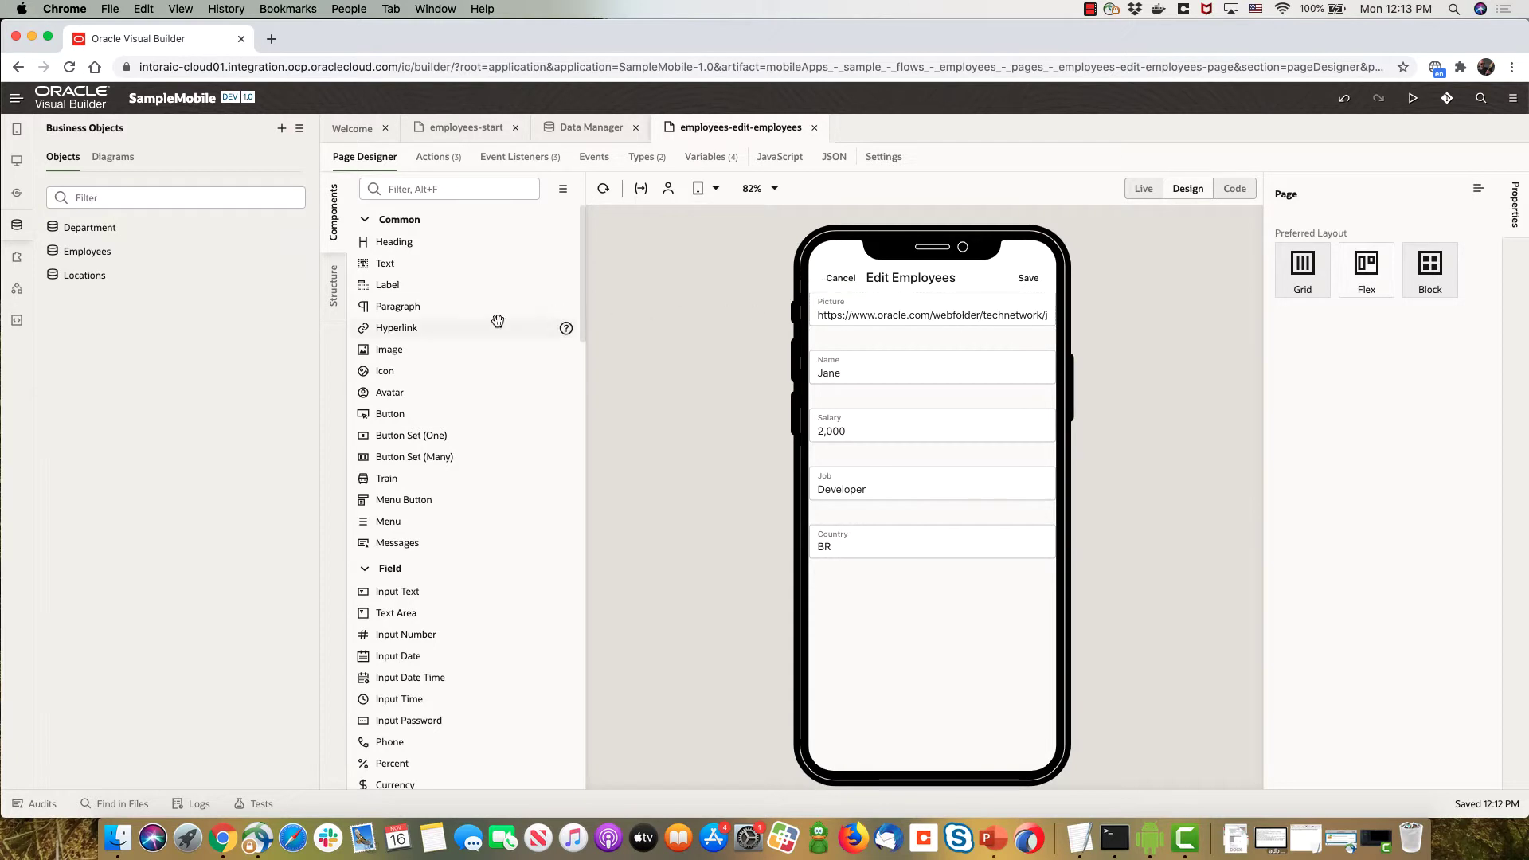
left_click_drag(427, 393, 916, 303)
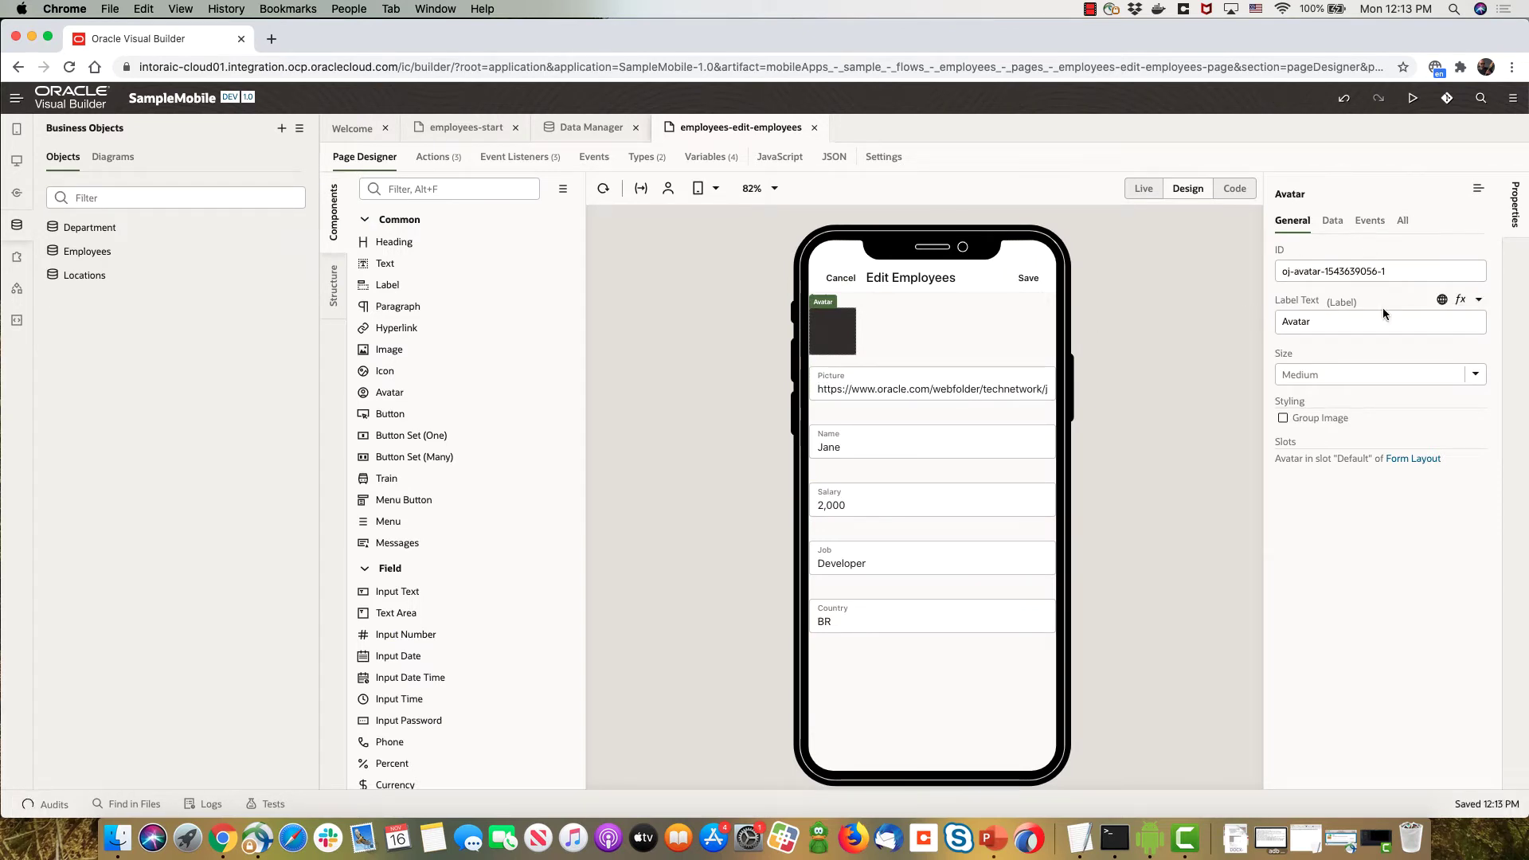
left_click(1429, 373)
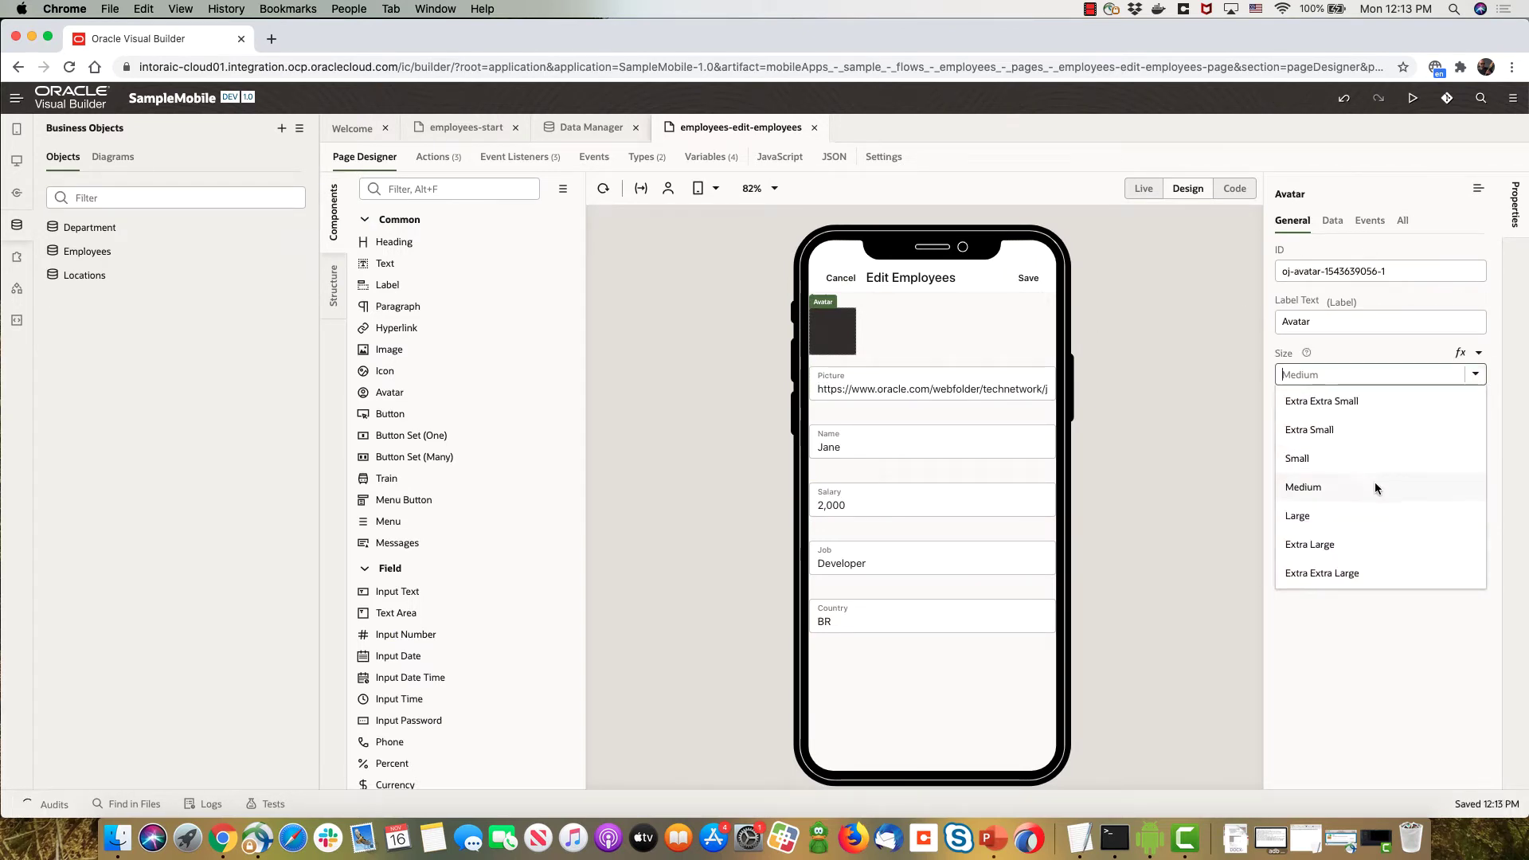
left_click(1362, 518)
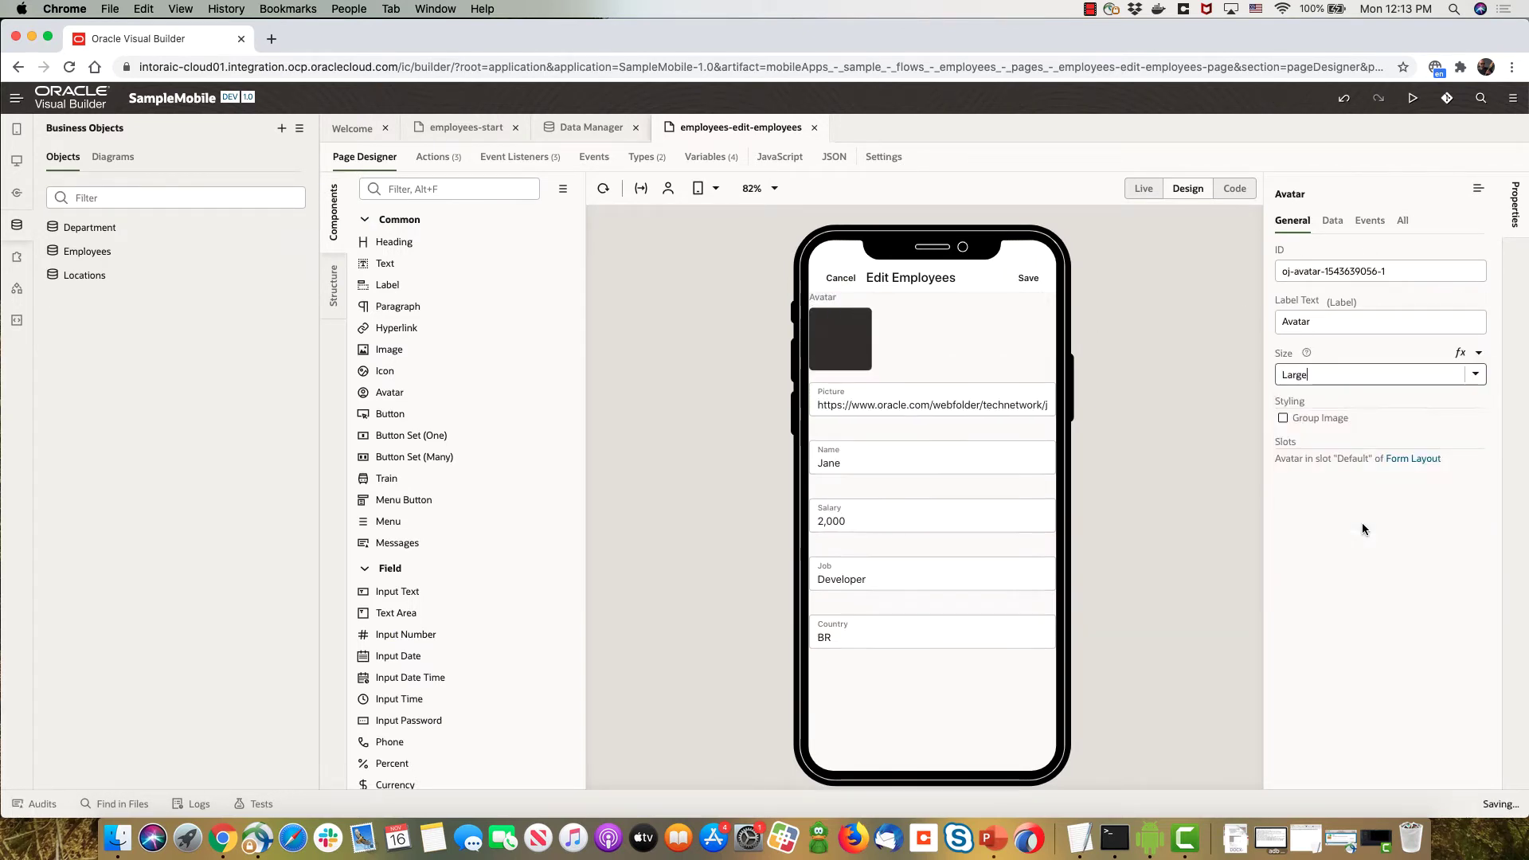
Bind the avatar's image source to the page's employees picture variable and delete the Picture text field from the form.
left_click(1332, 221)
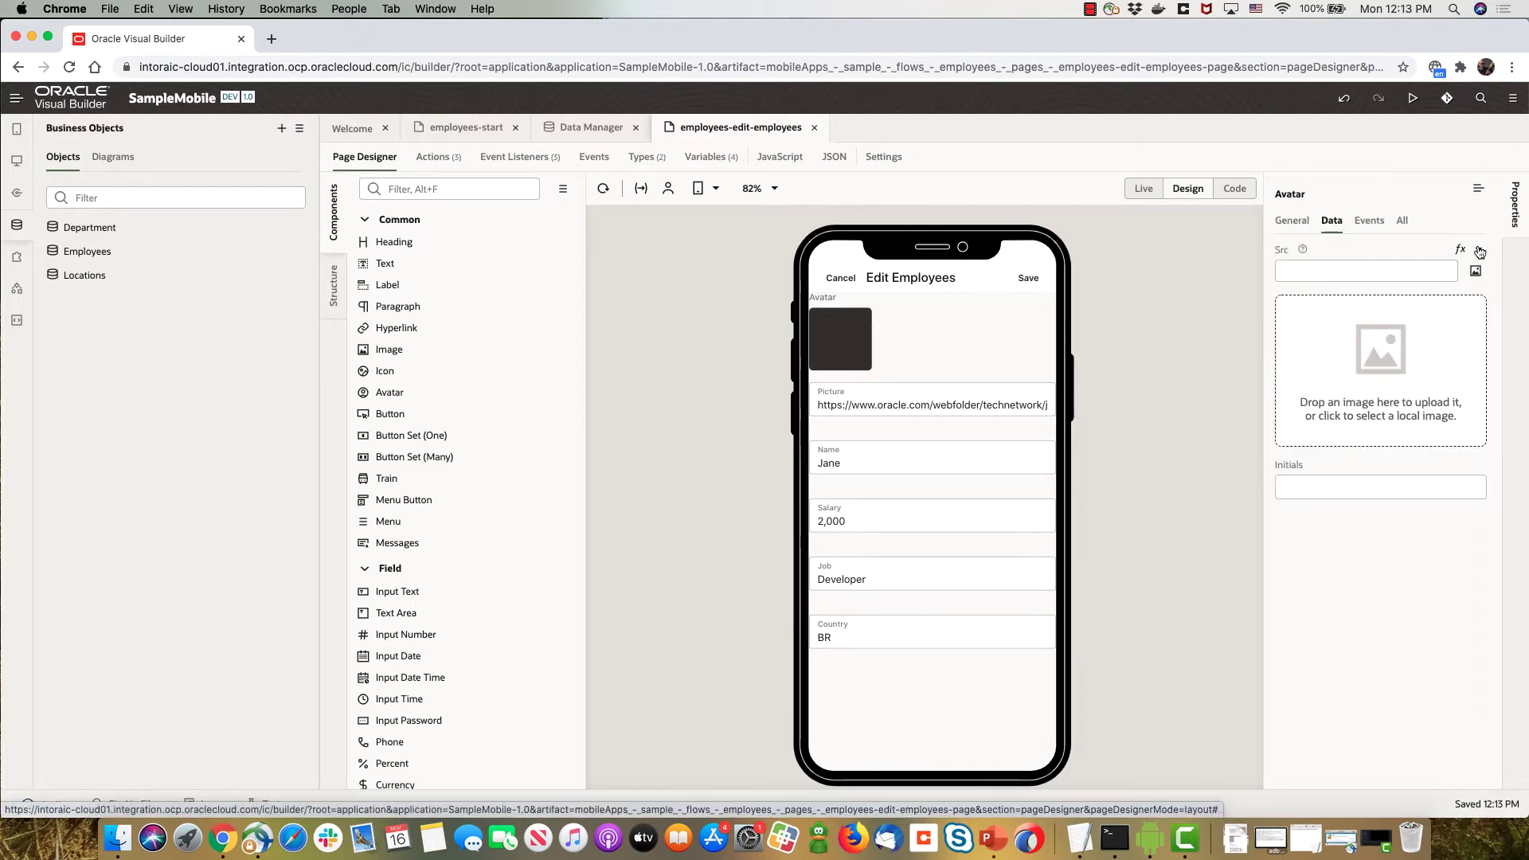
left_click(1480, 249)
left_click(1241, 355)
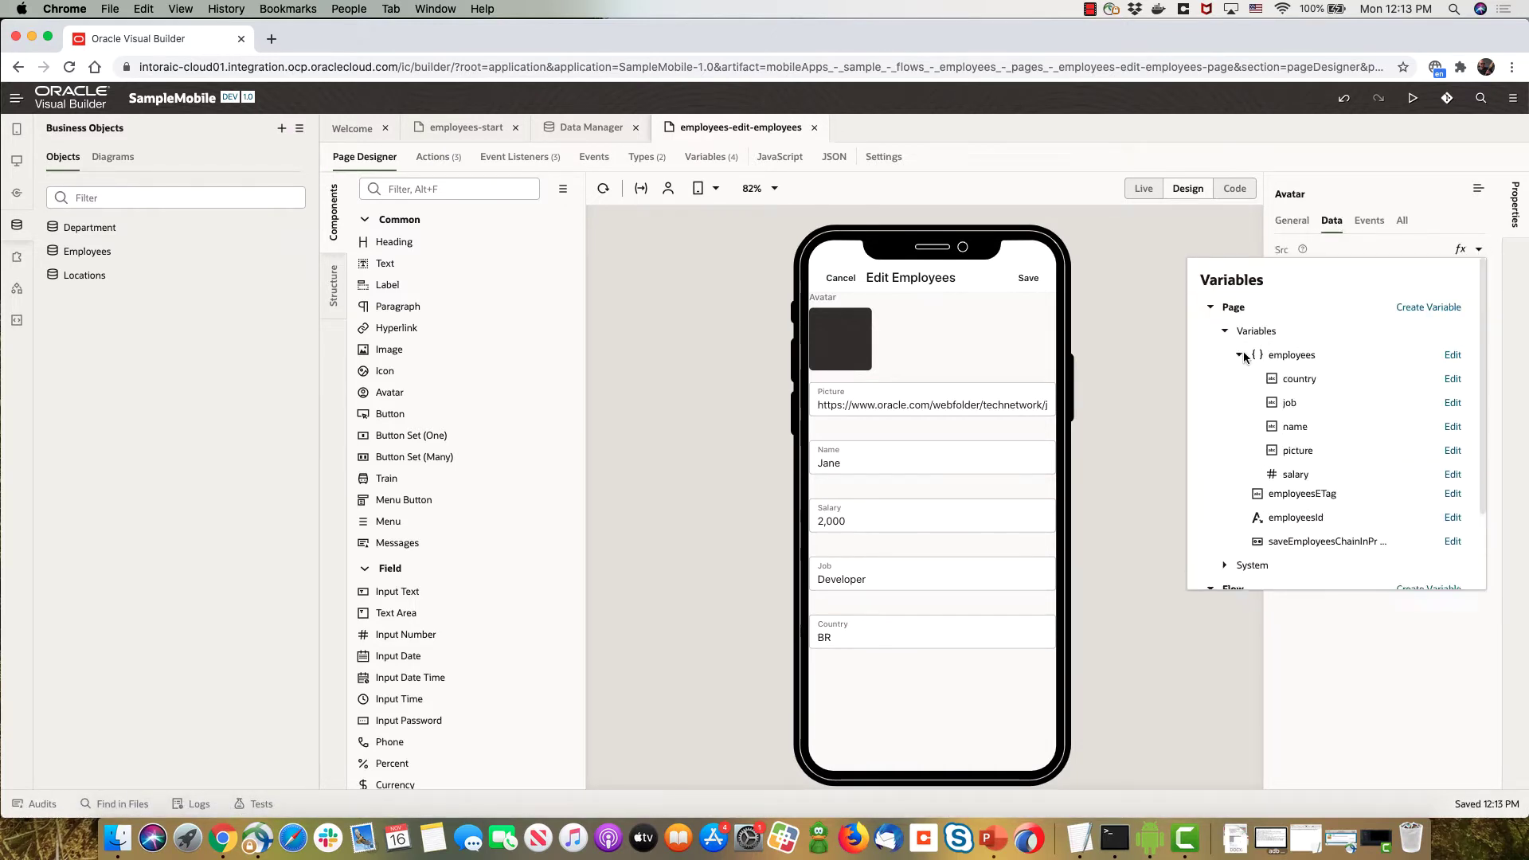
left_click(1291, 451)
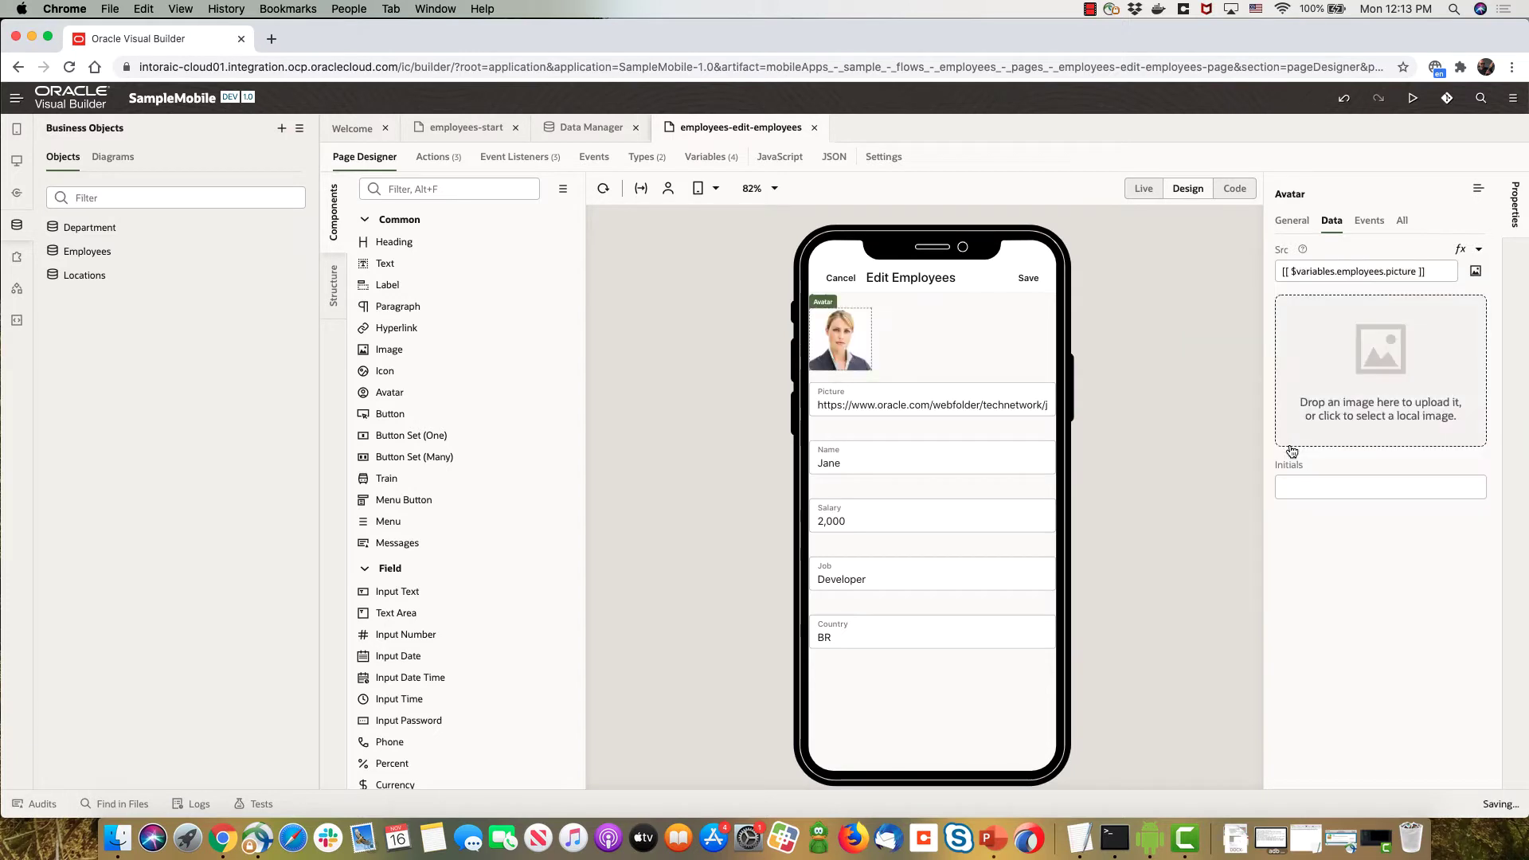
left_click(986, 405)
key("Delete")
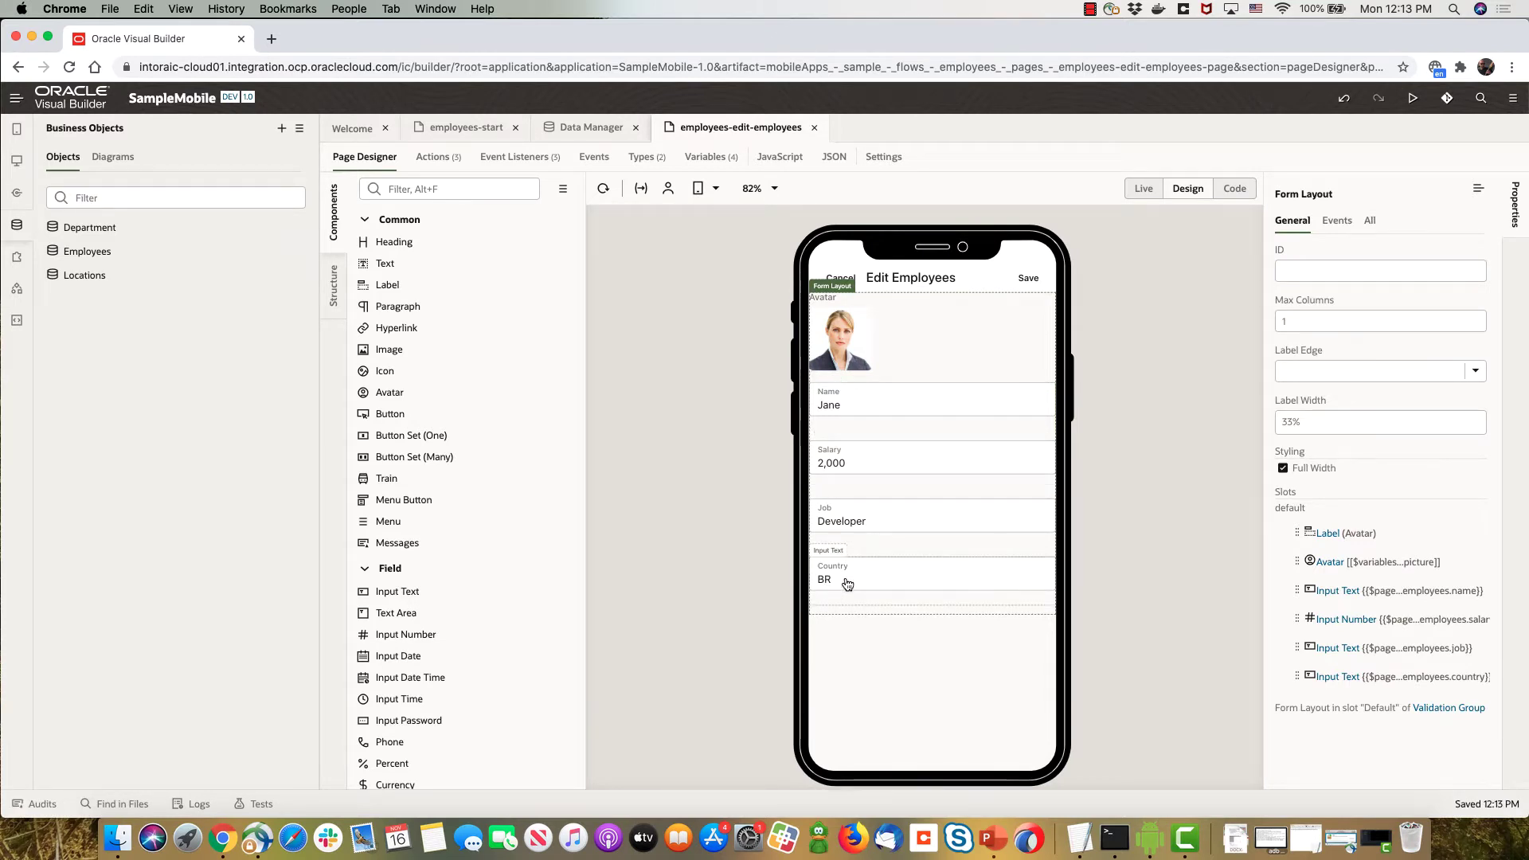
Find the Select (Single) component and add it below the Country field in the edit form.
left_click(459, 191)
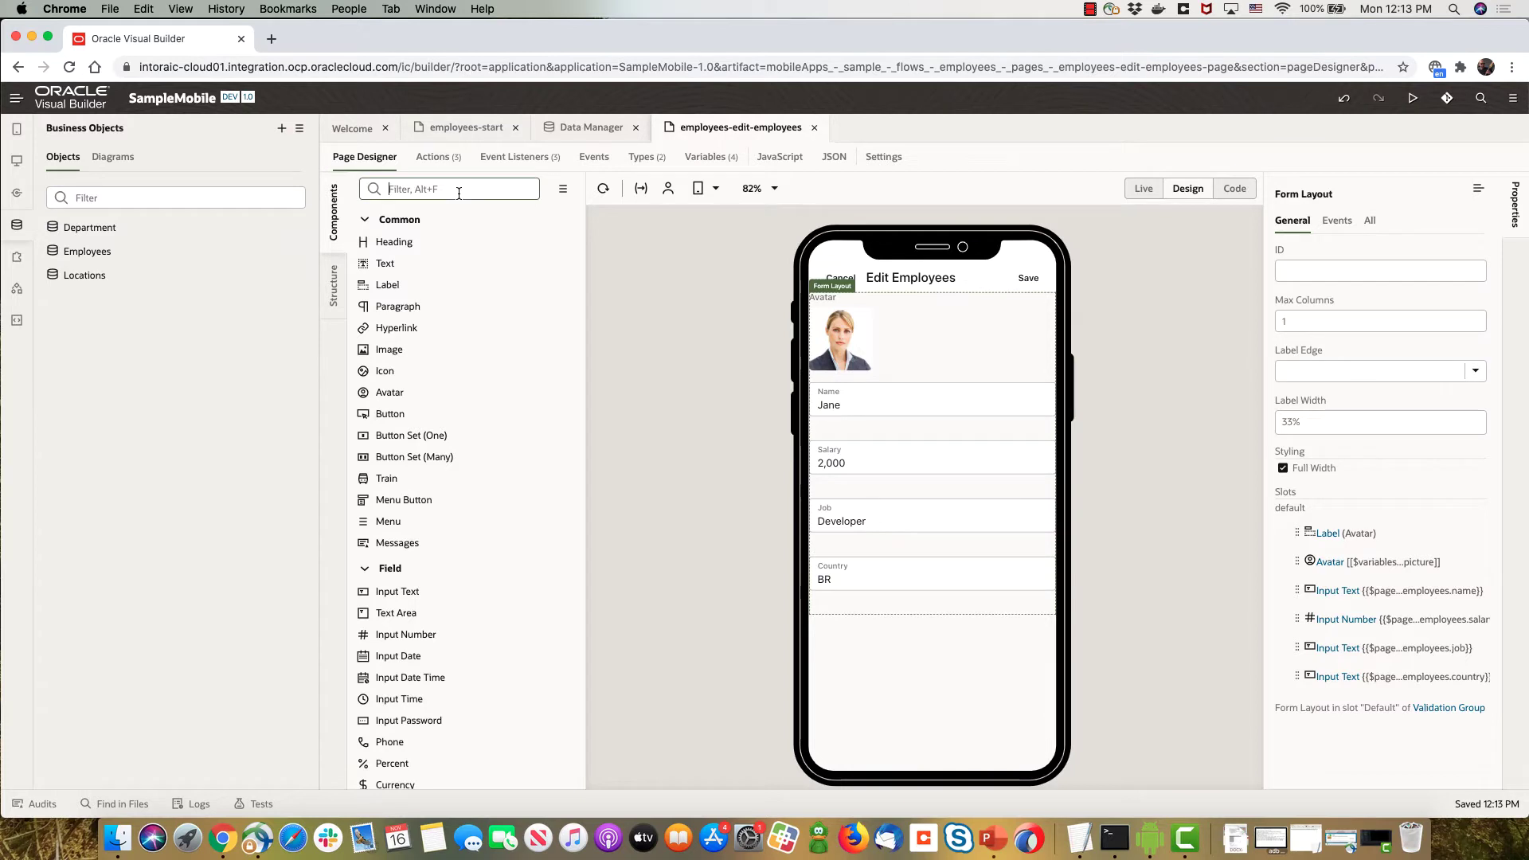
type("selec")
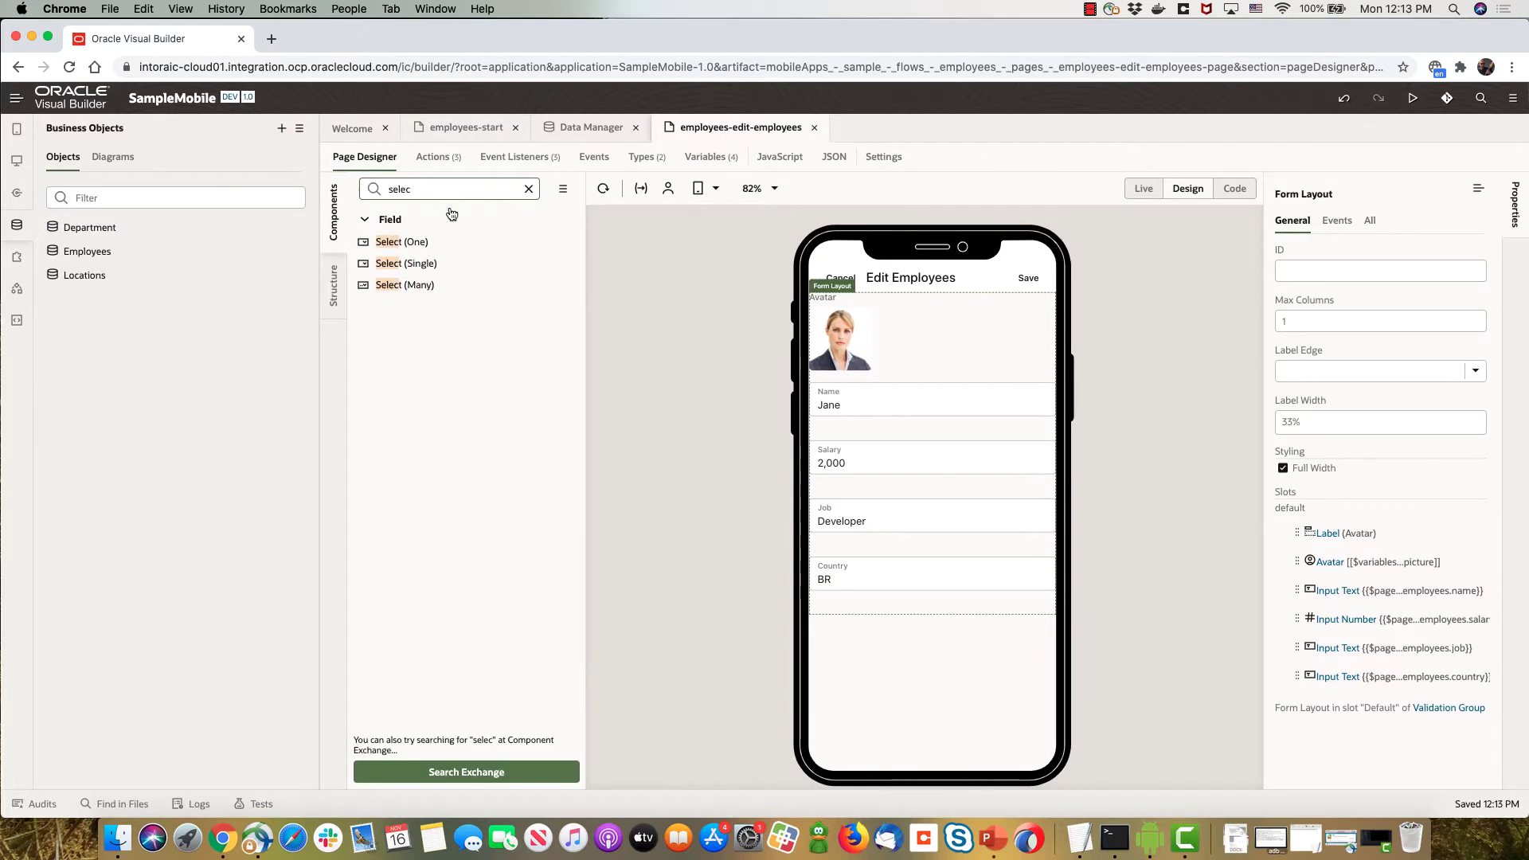
left_click_drag(423, 263, 844, 611)
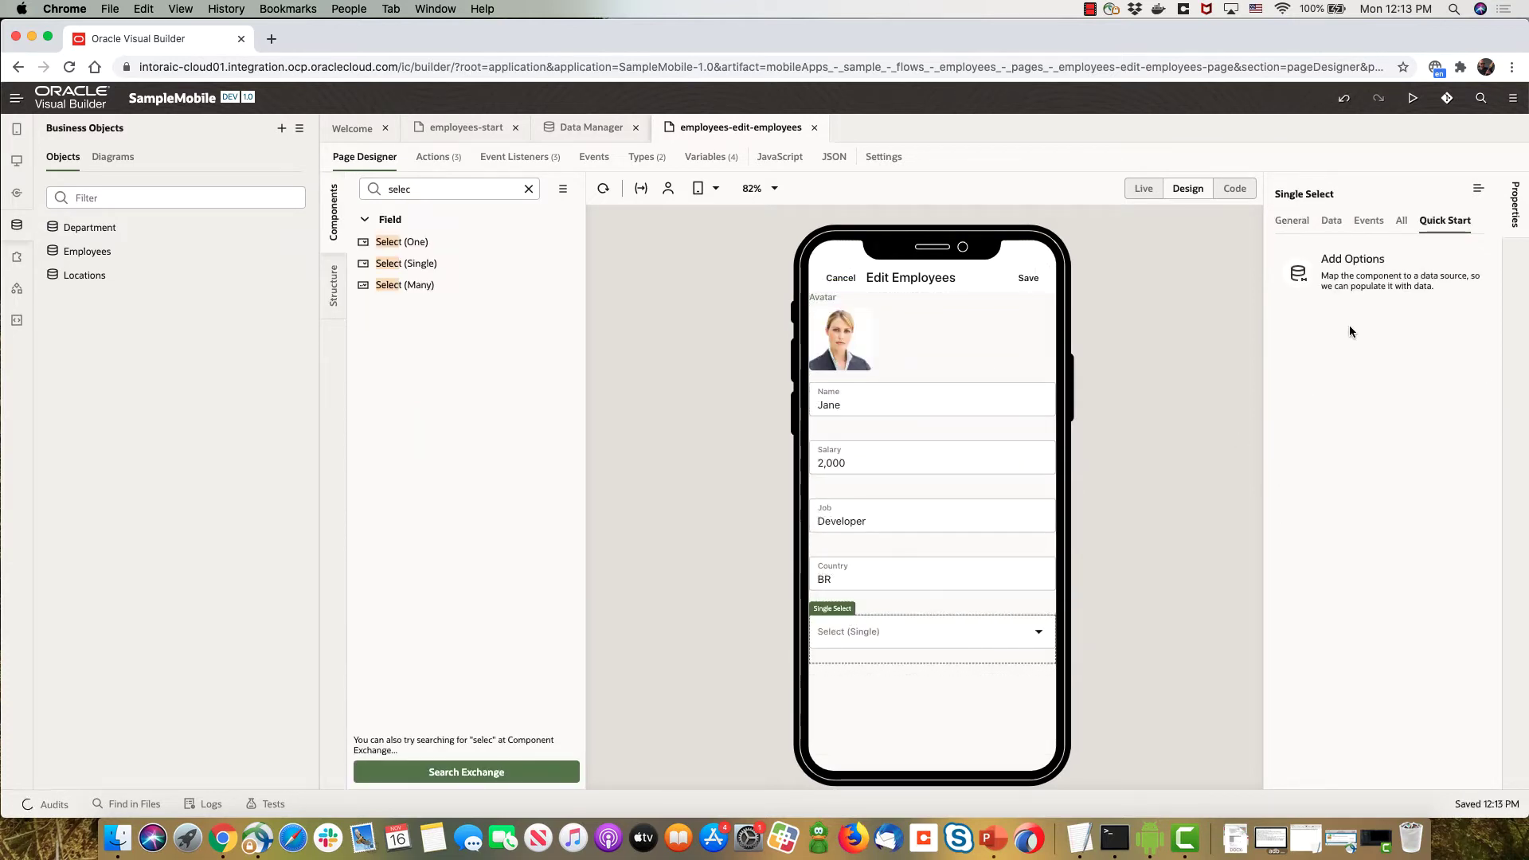
left_click(27, 193)
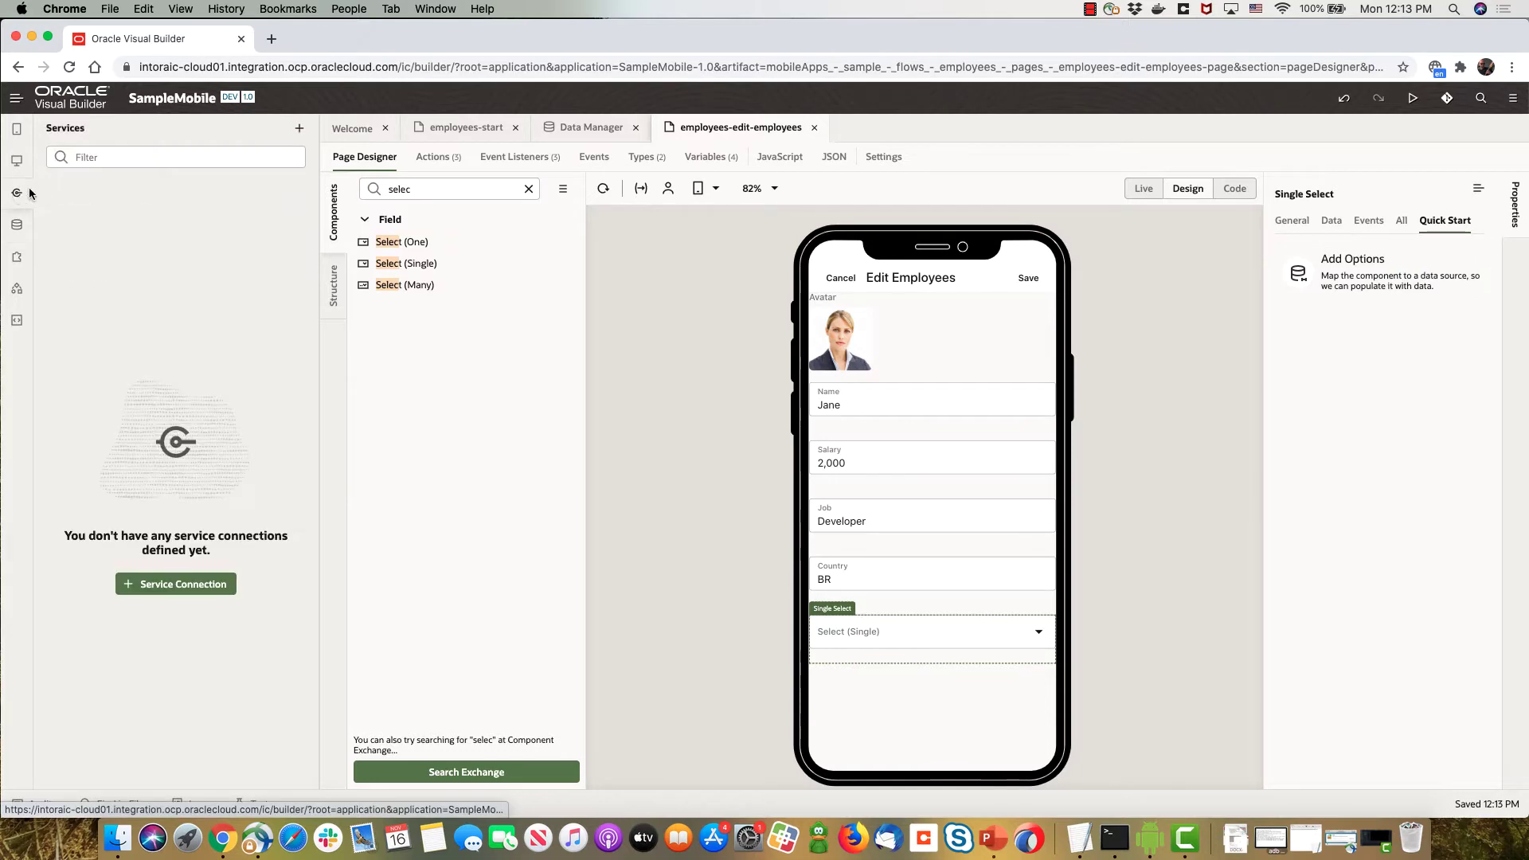
left_click(209, 584)
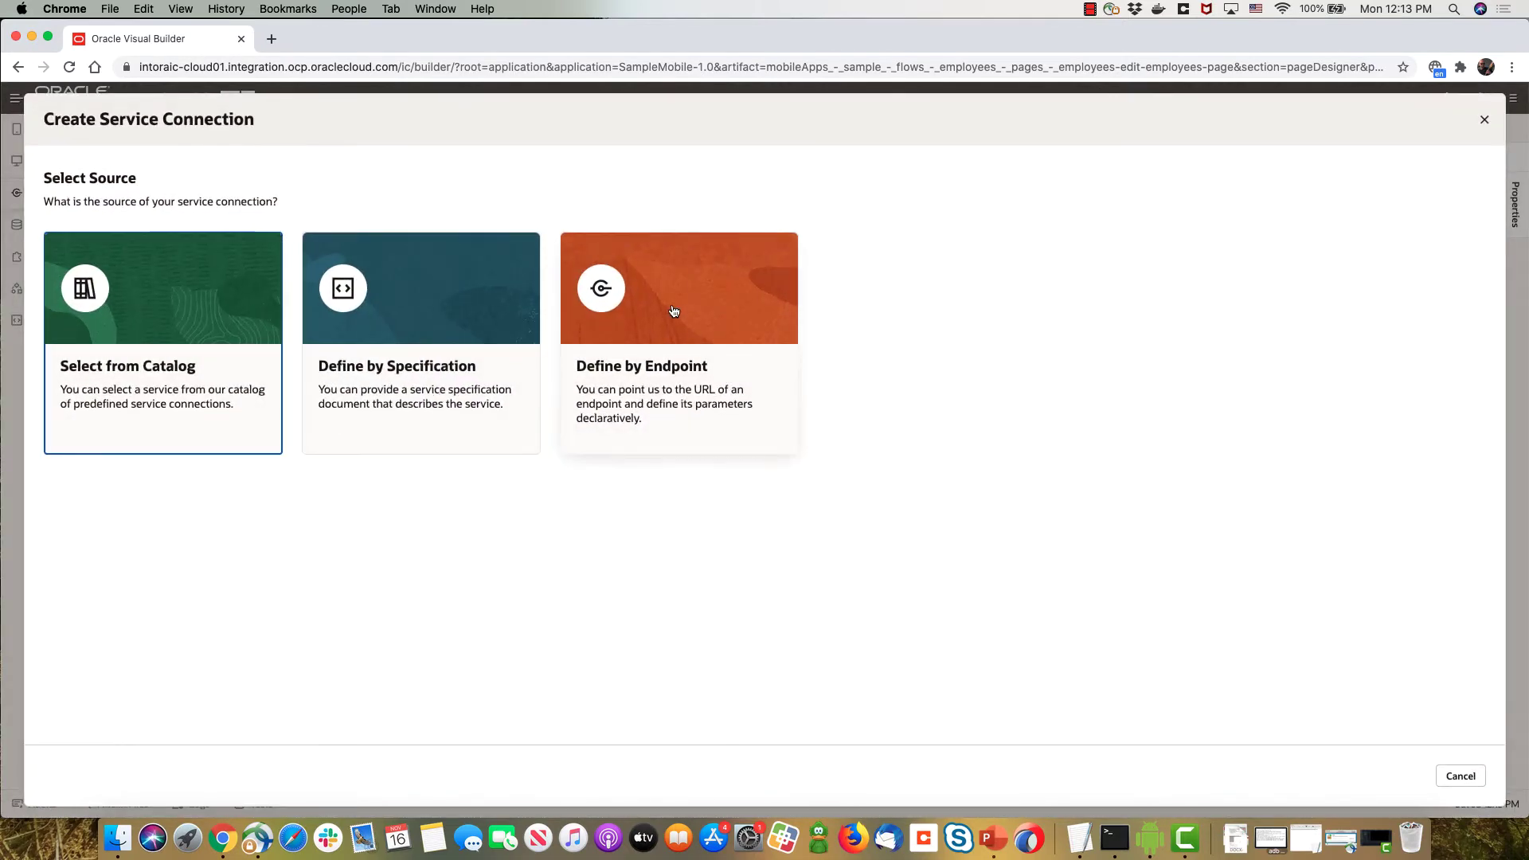
left_click(672, 307)
left_click(577, 198)
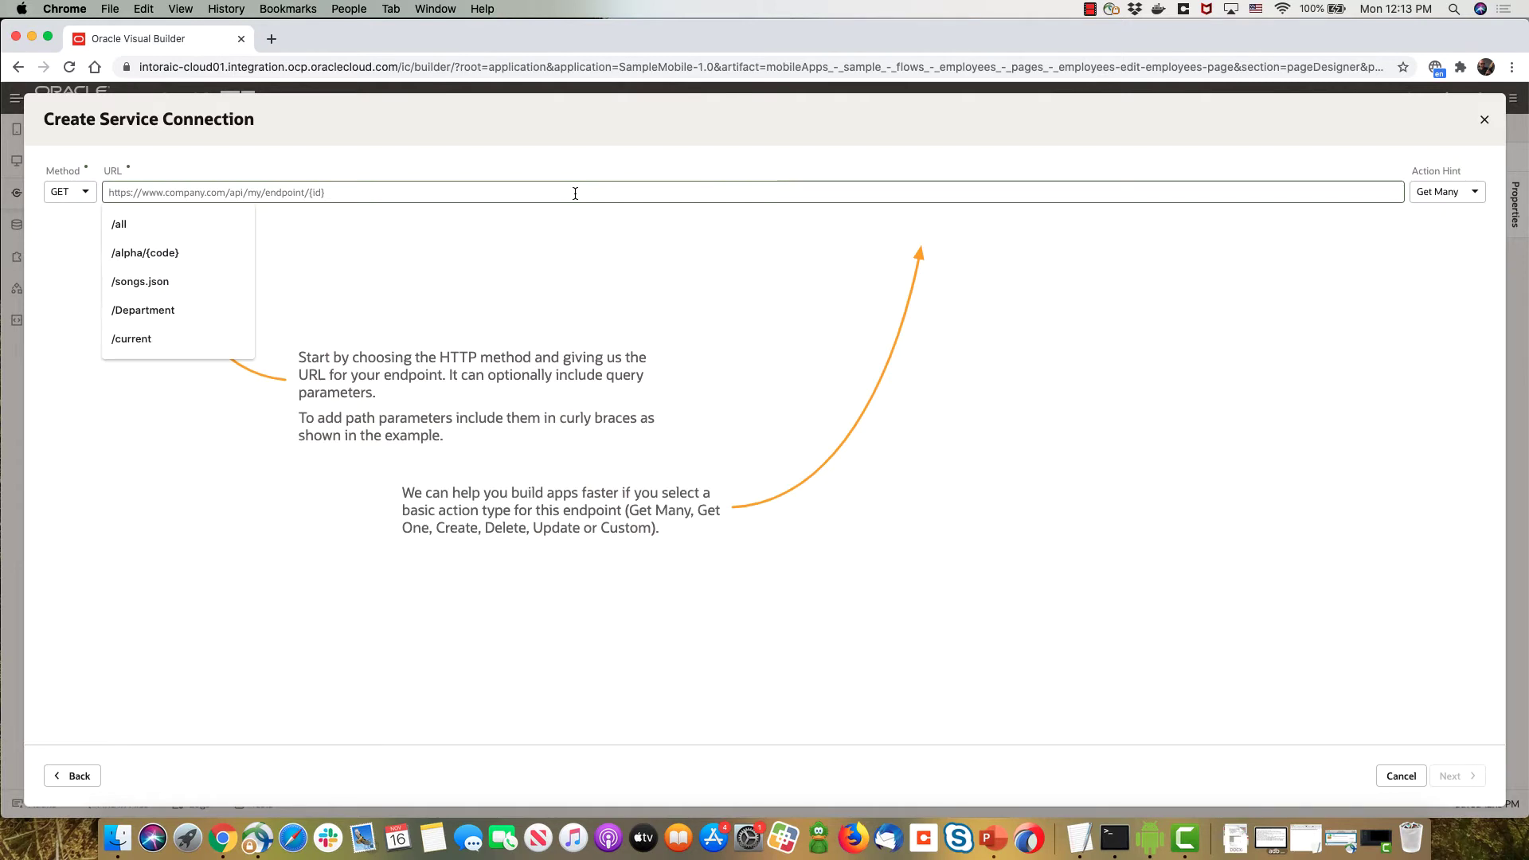
type("https://restcountries.eu/rest/v2/all")
left_click(1459, 778)
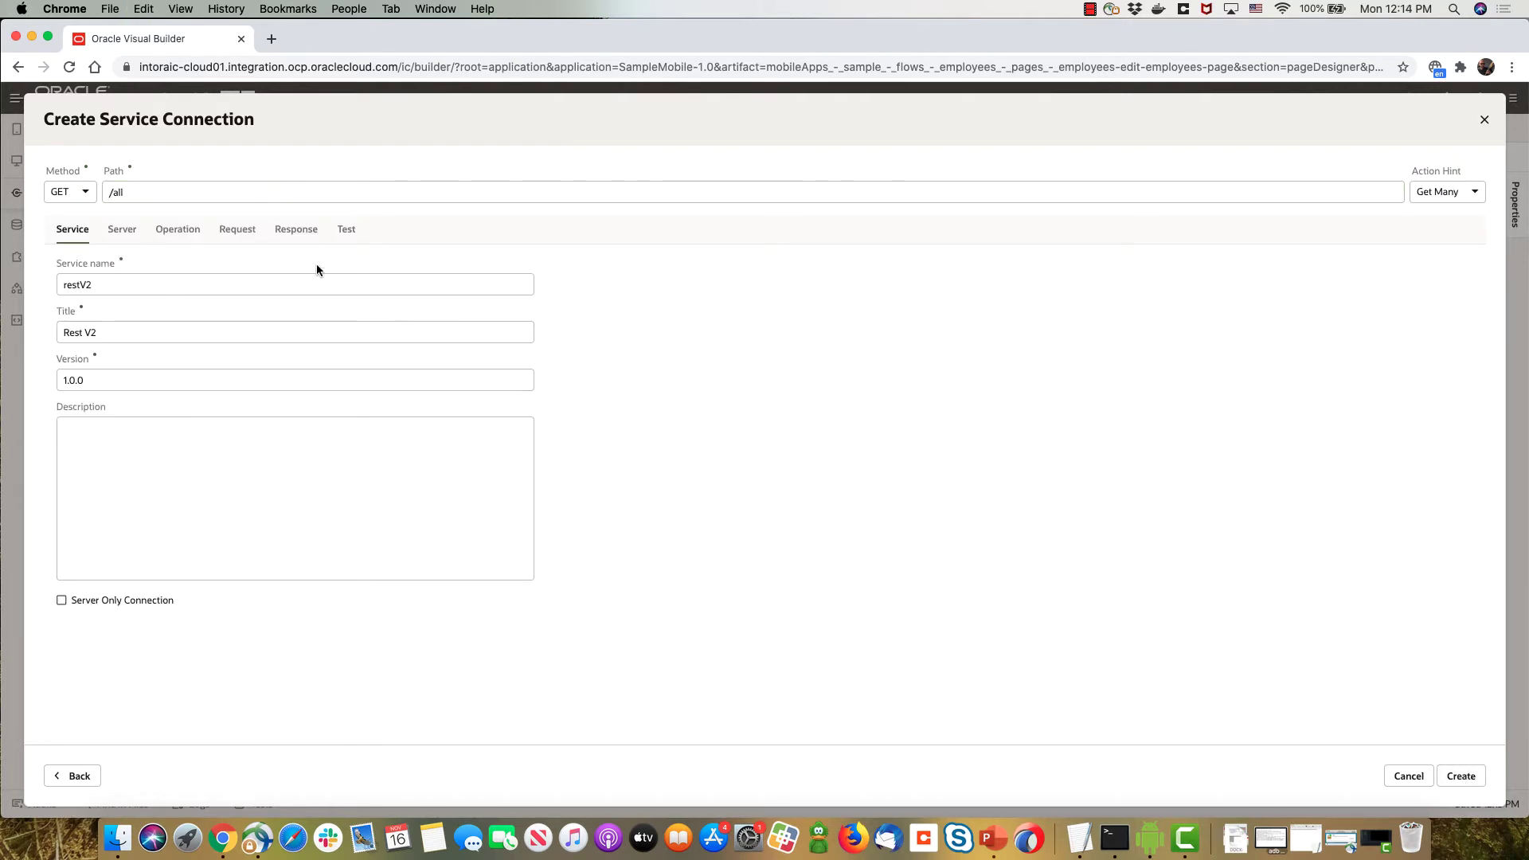
Send a test request to the endpoint, review the response body, and save it as the example response.
left_click(346, 229)
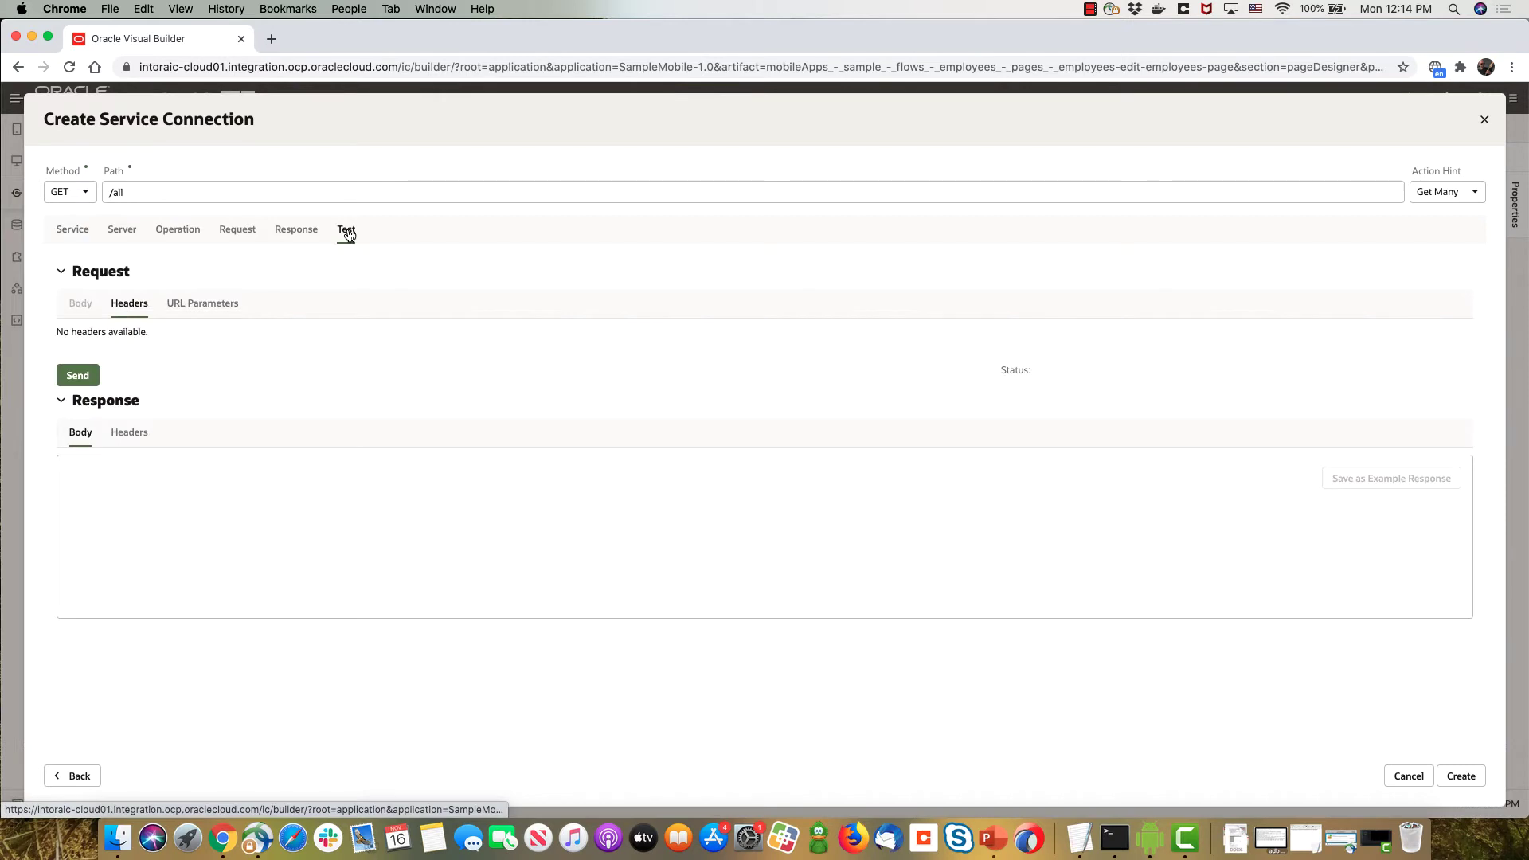
left_click(71, 379)
scroll(143, 490, "down", 5)
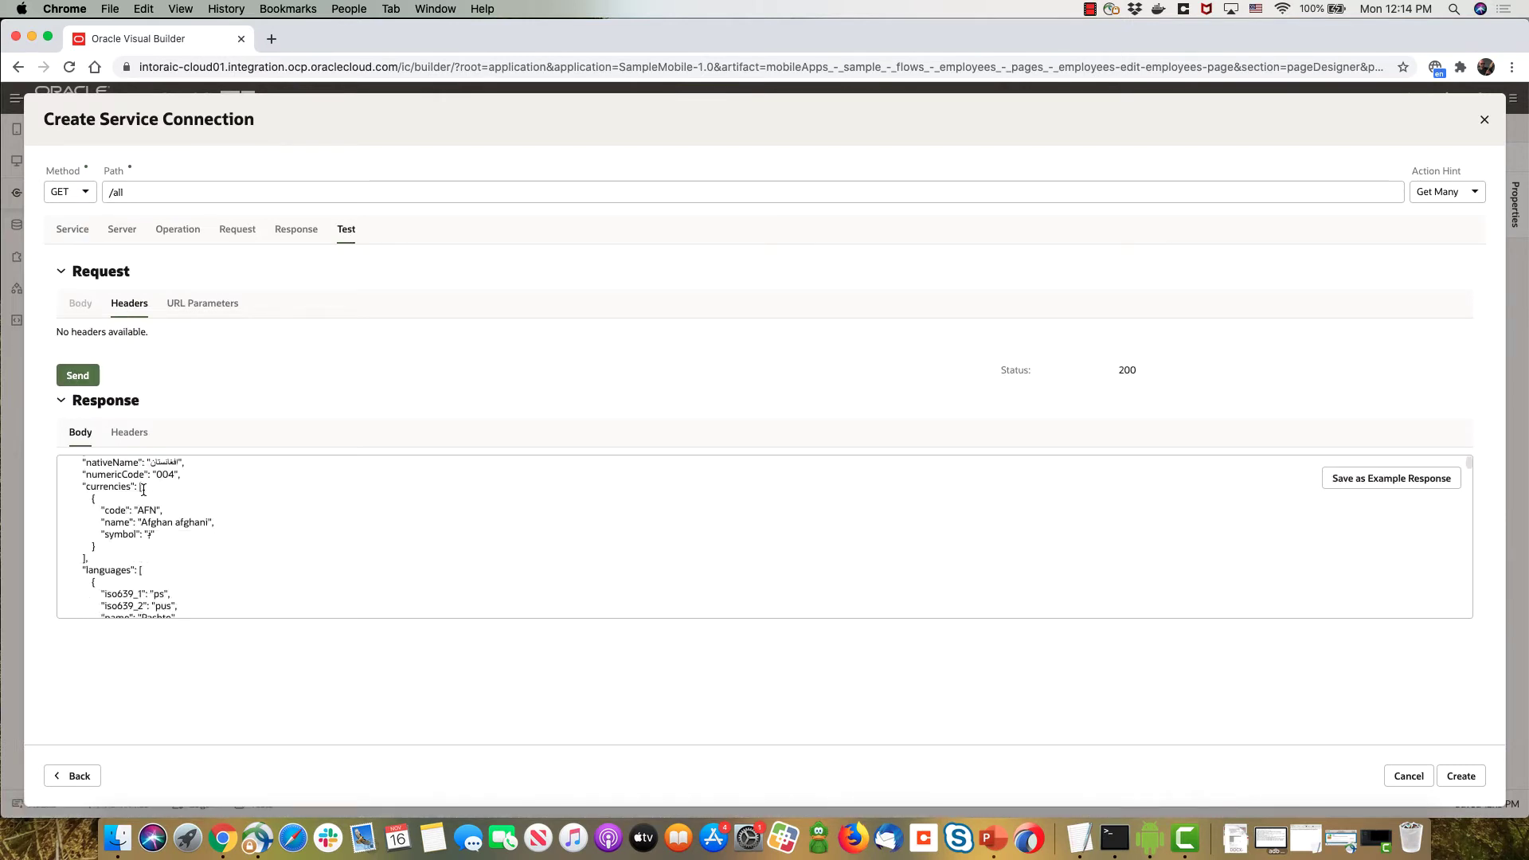
scroll(143, 490, "down", 4)
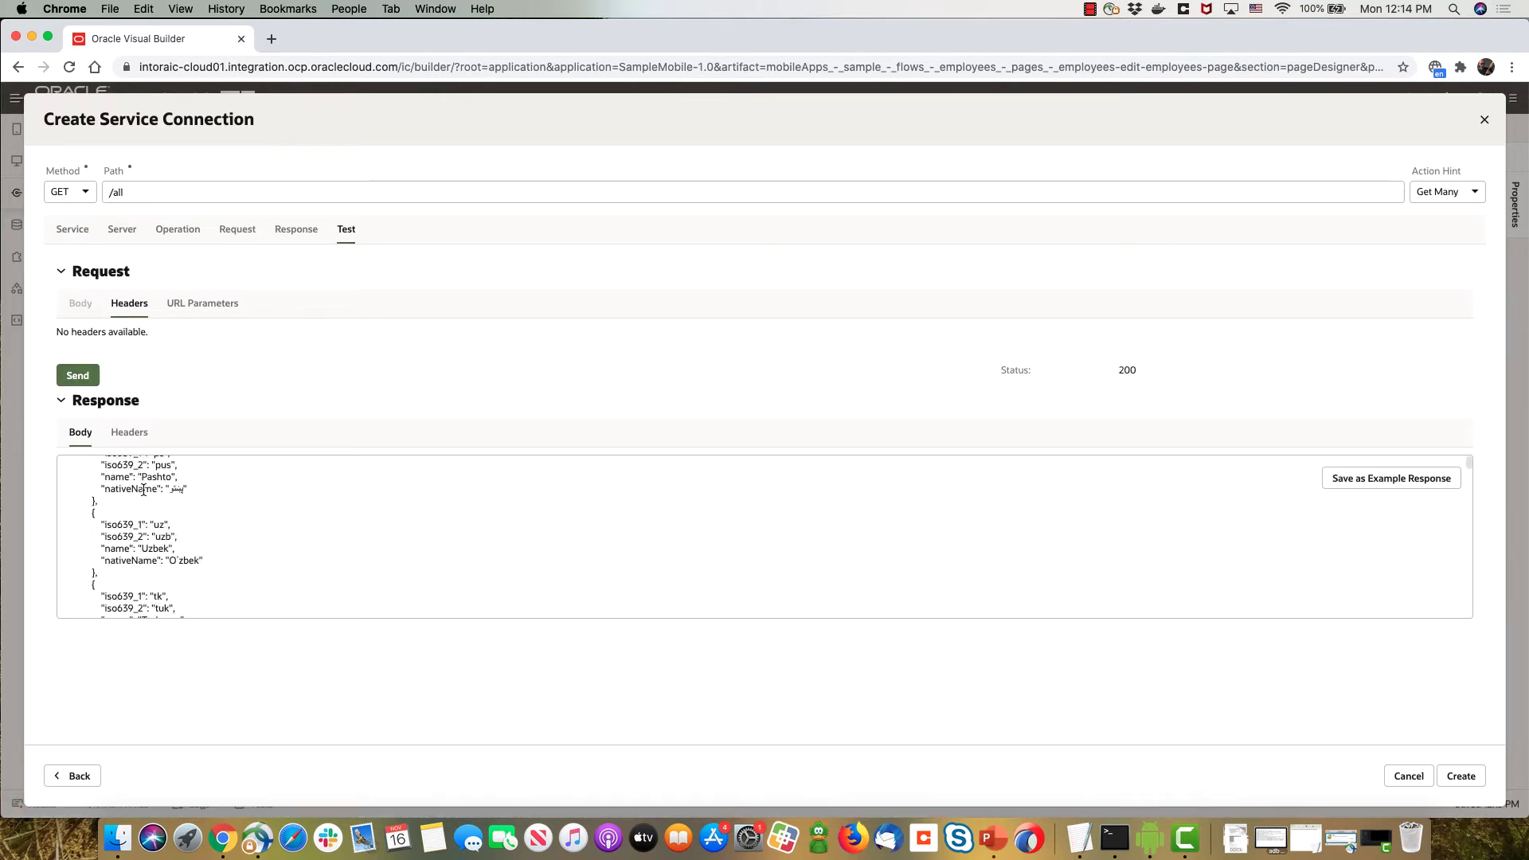
left_click(1348, 486)
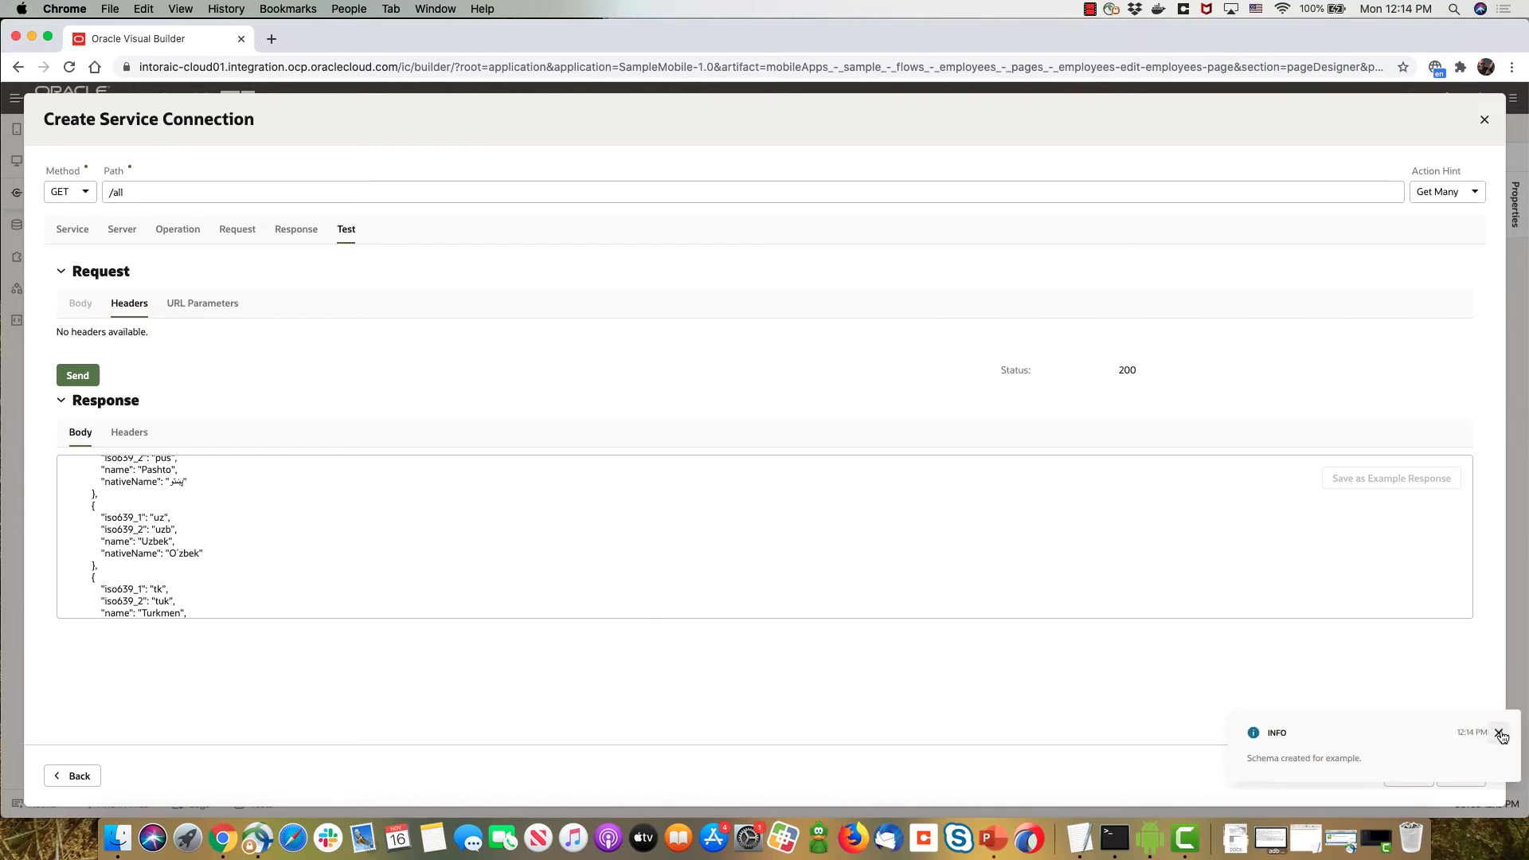
Finish creating the countries service connection and return to the employees-edit-employees page.
left_click(1499, 732)
left_click(1476, 778)
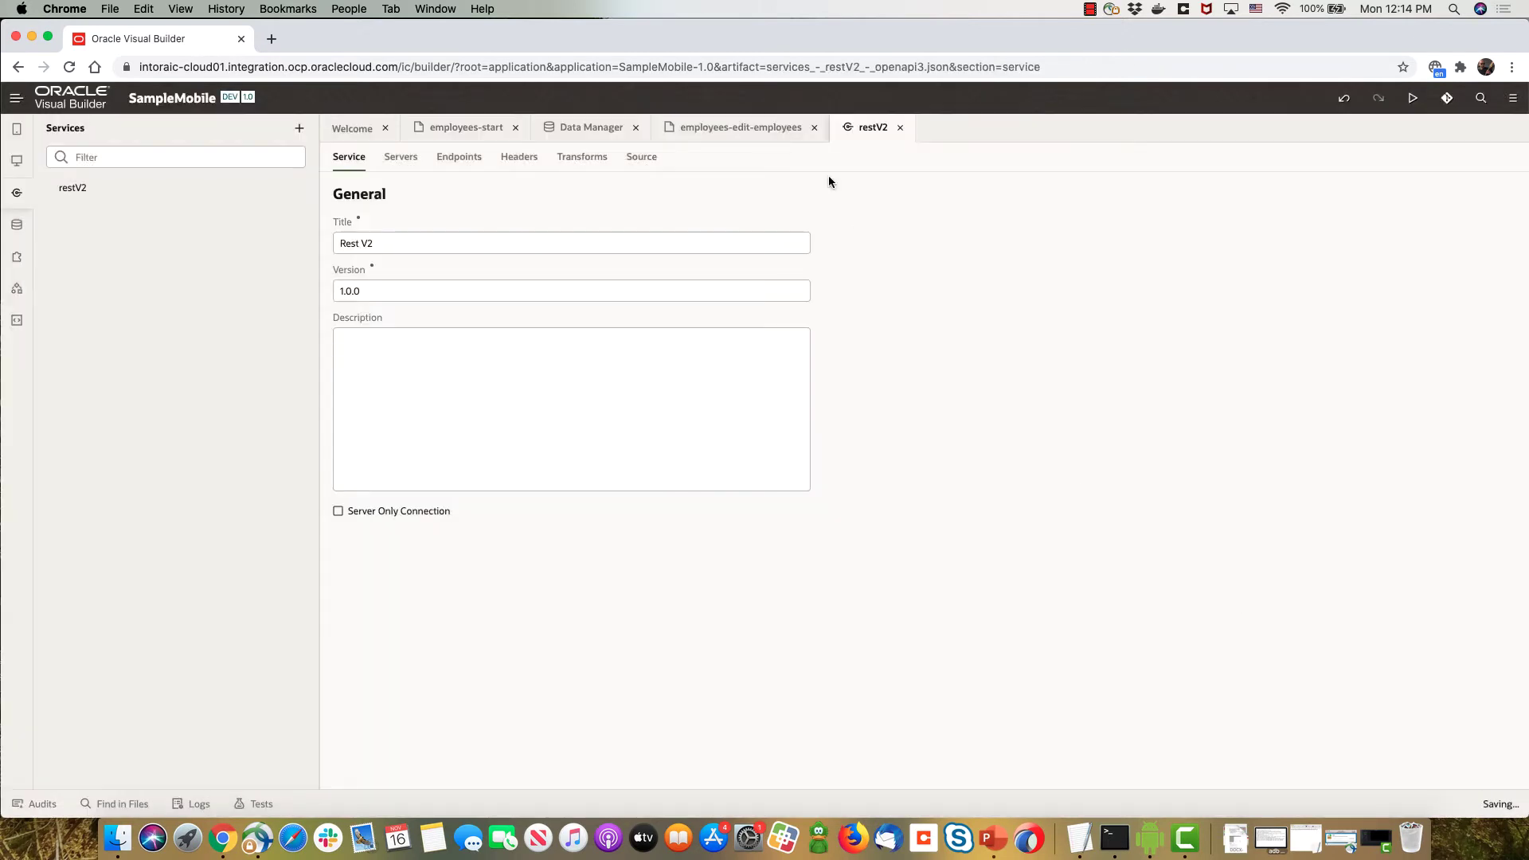
left_click(770, 129)
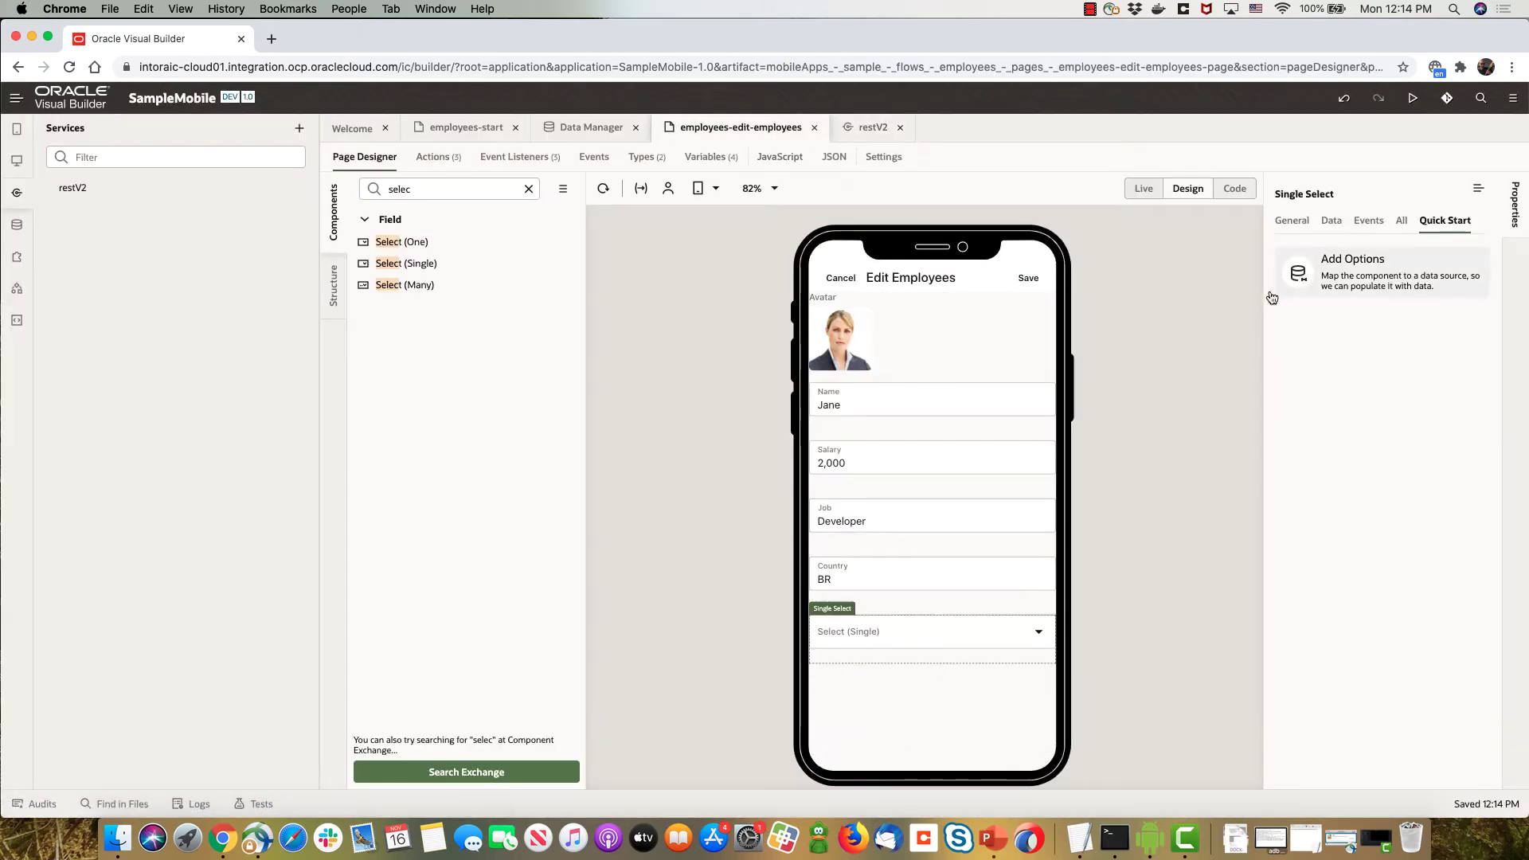
Add options to the Single Select from the restV2 GET /all endpoint, with name as label and alpha2Code as value.
left_click(1338, 274)
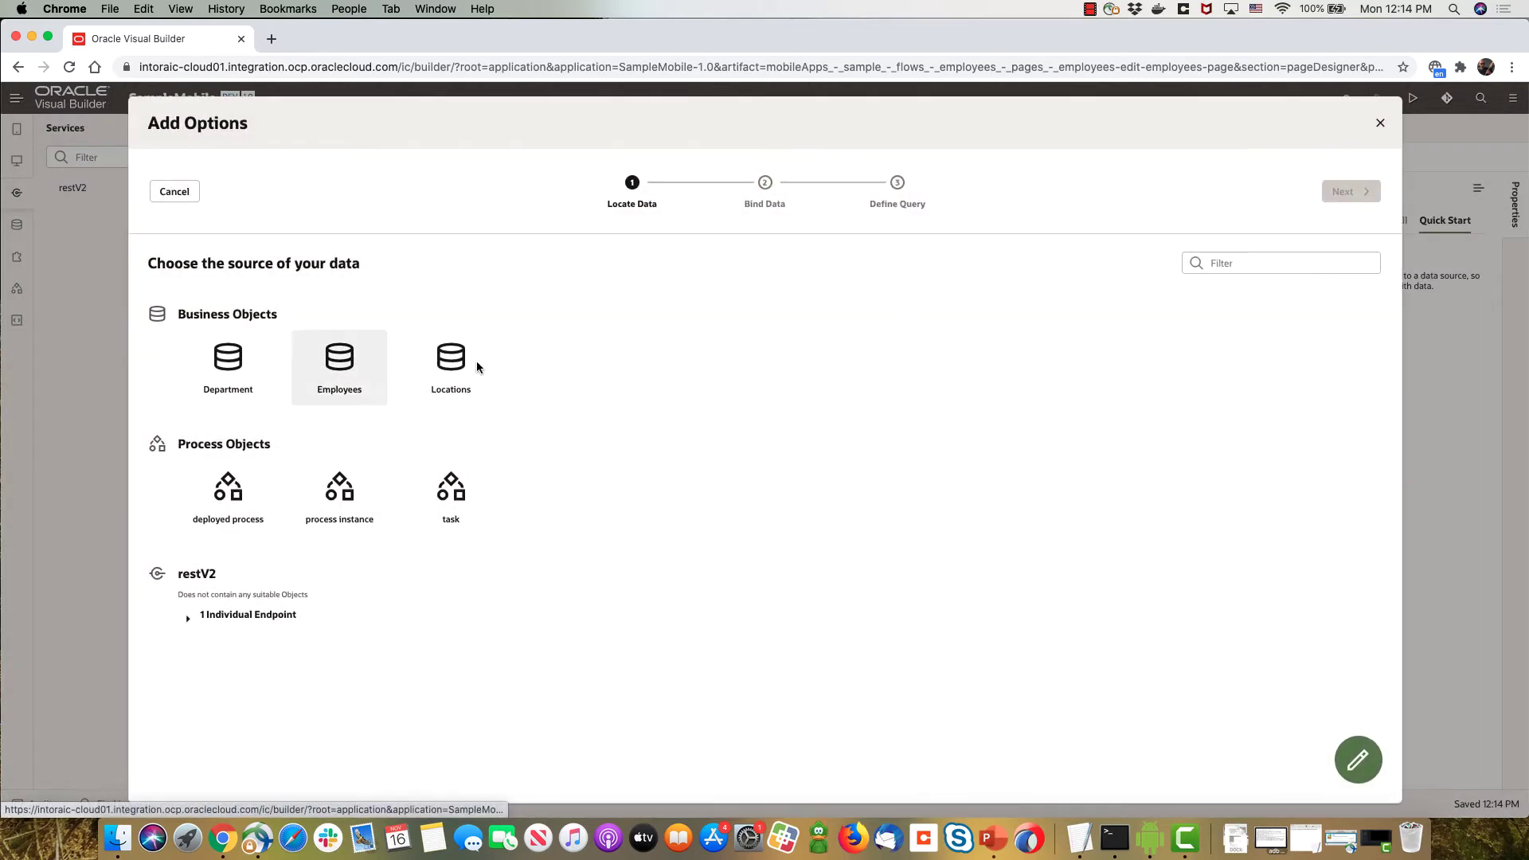
left_click(190, 619)
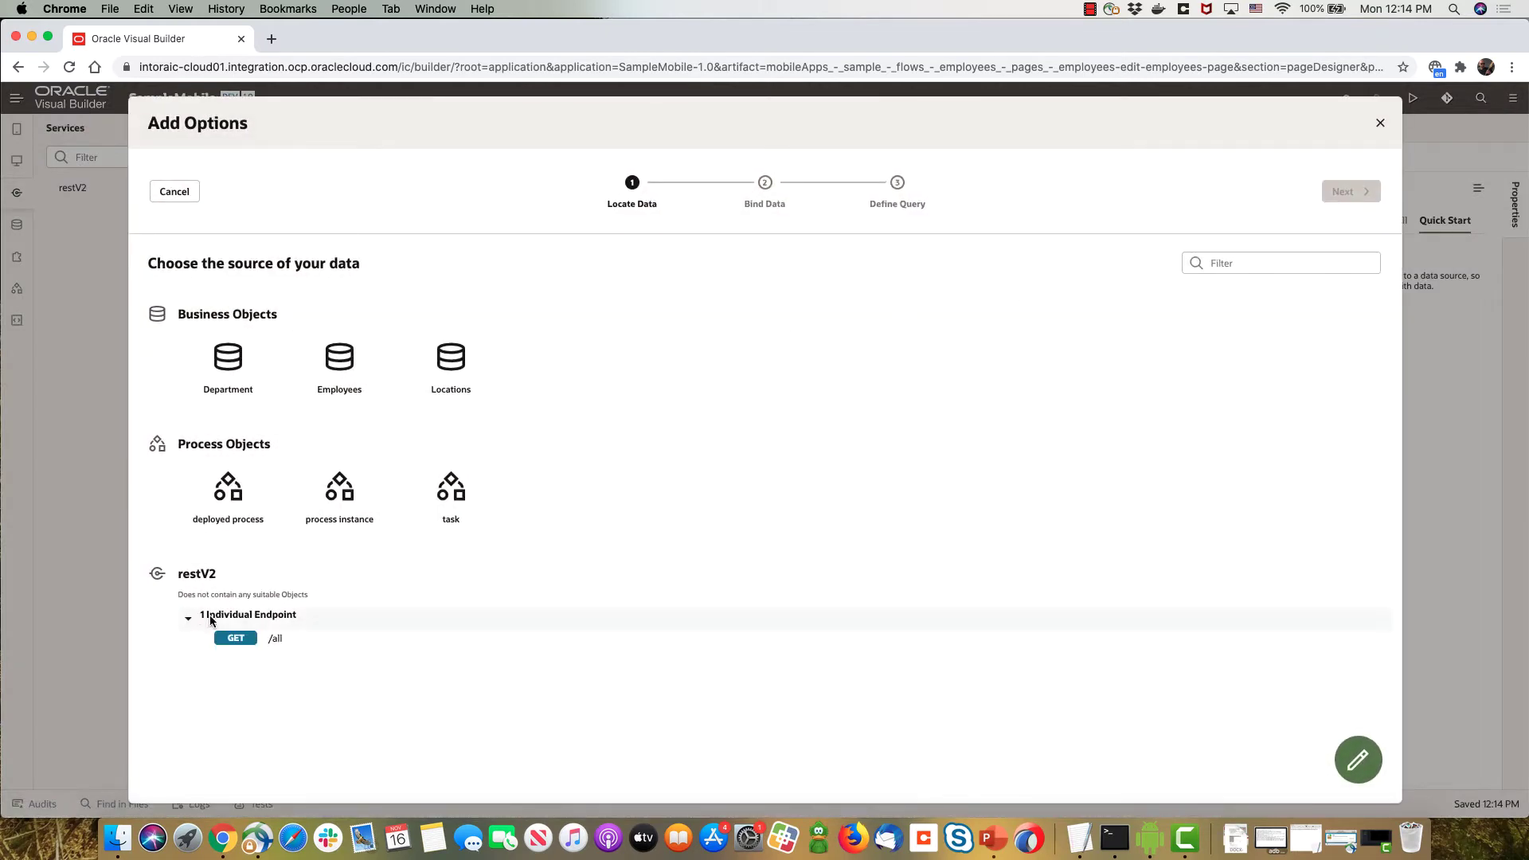
left_click(236, 638)
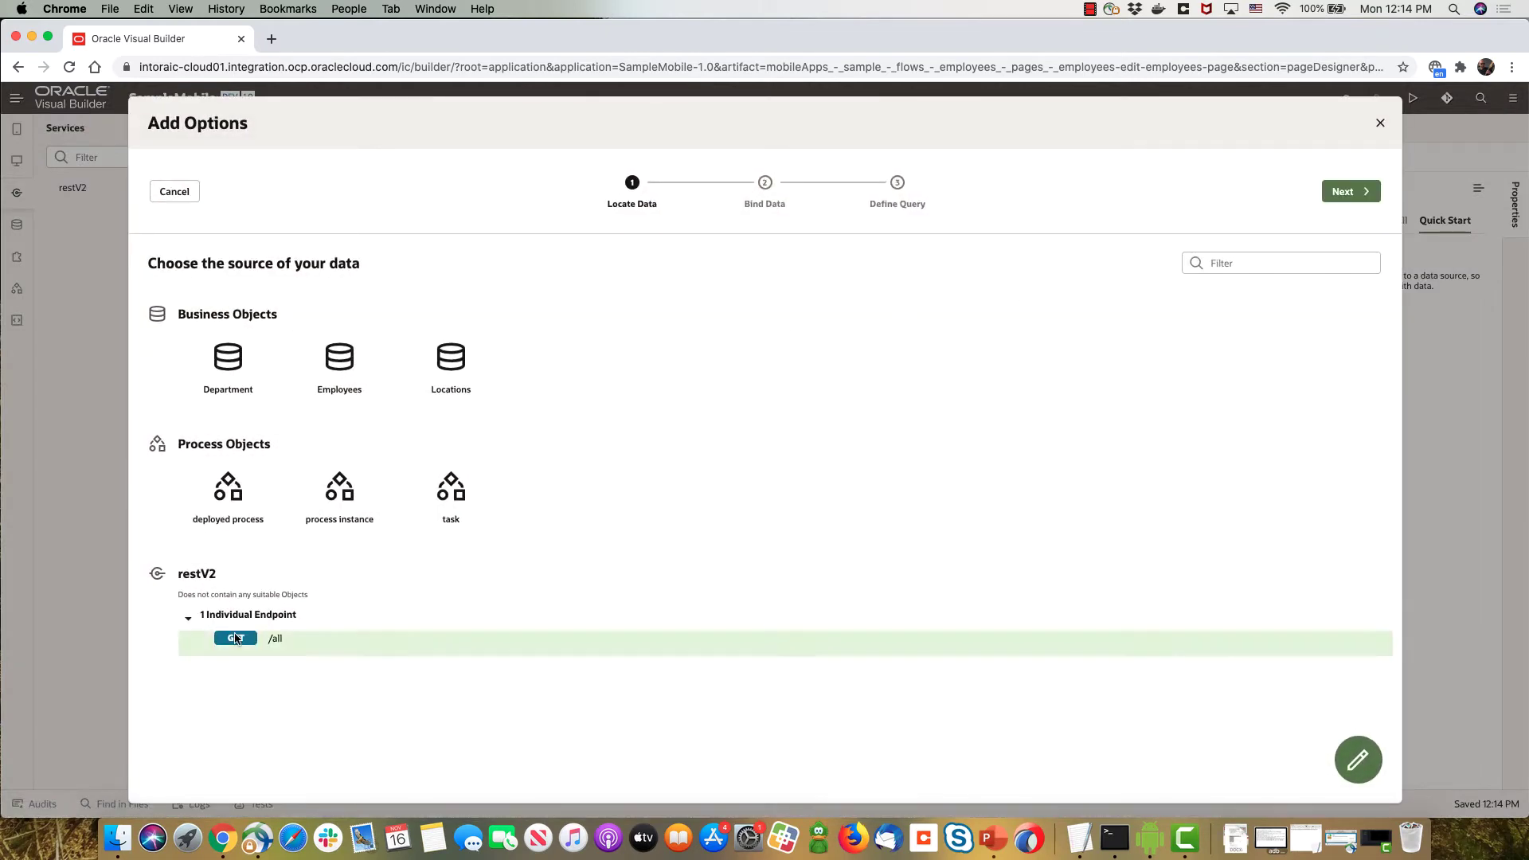
left_click(1344, 192)
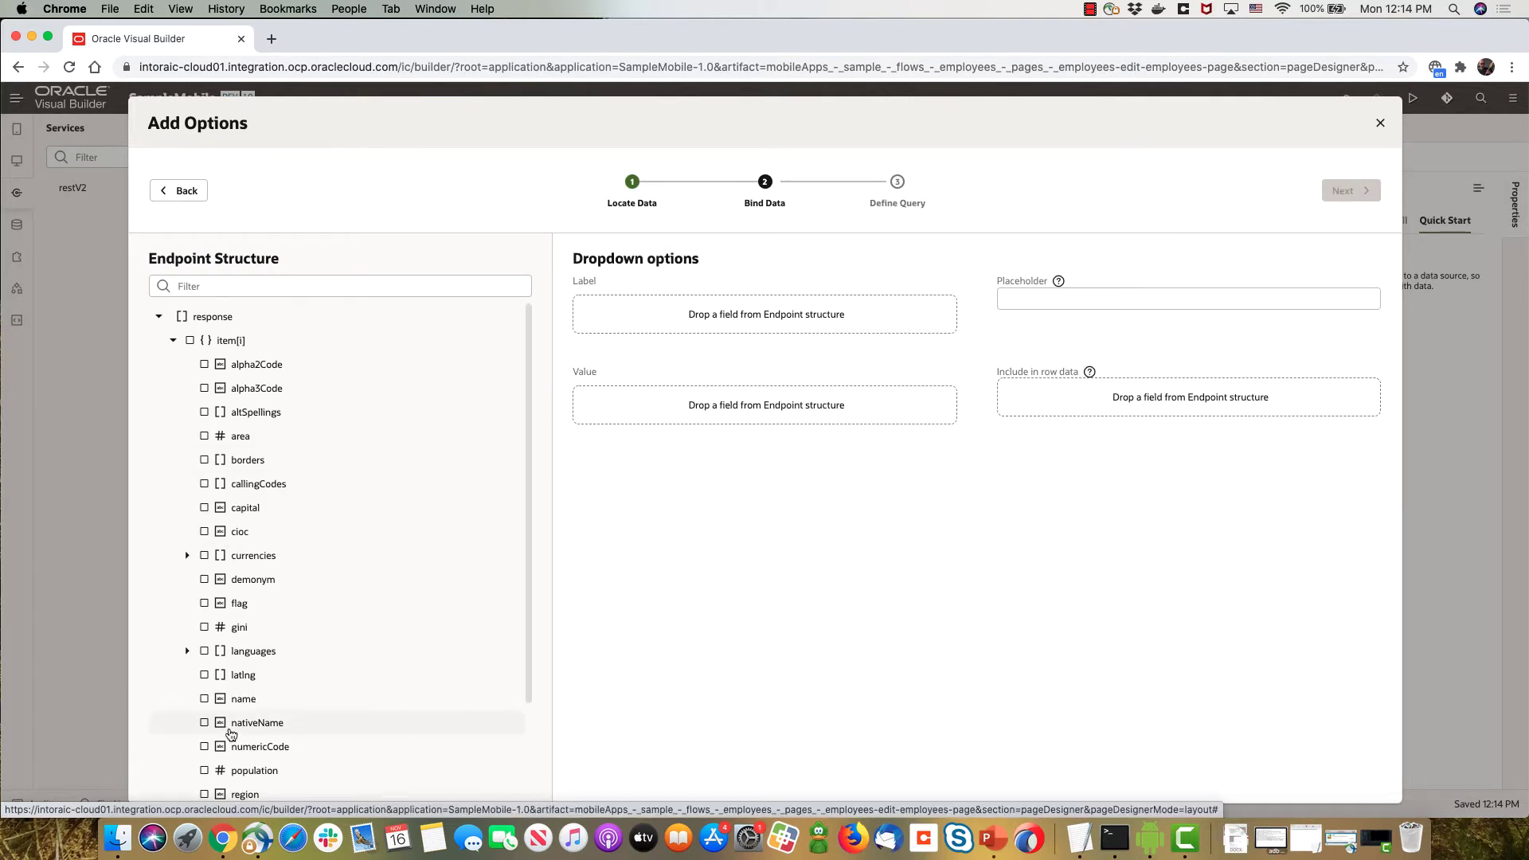
left_click(241, 700)
left_click(241, 366)
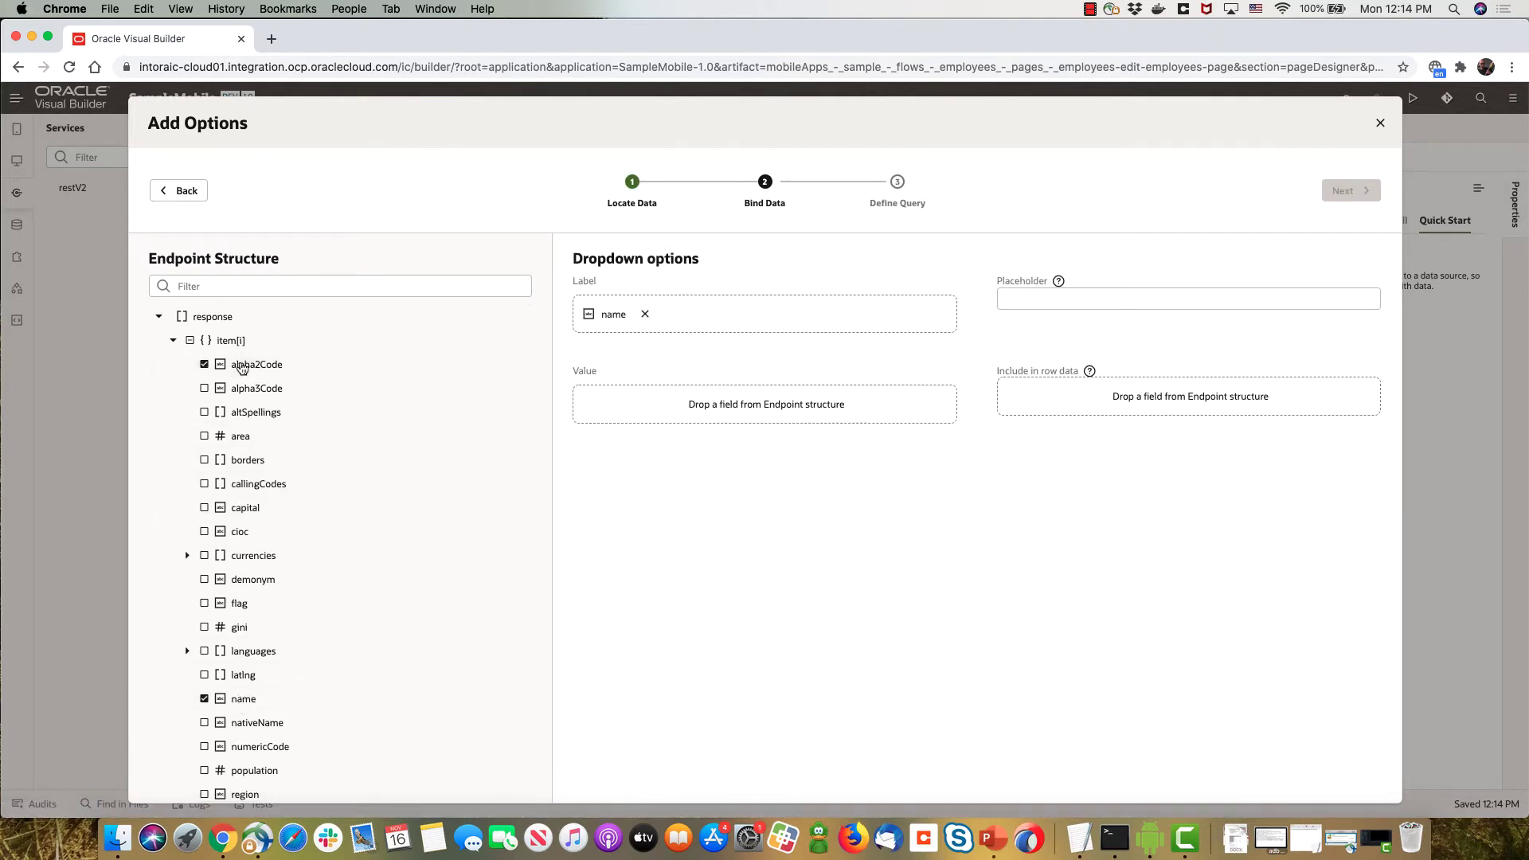
left_click(1350, 190)
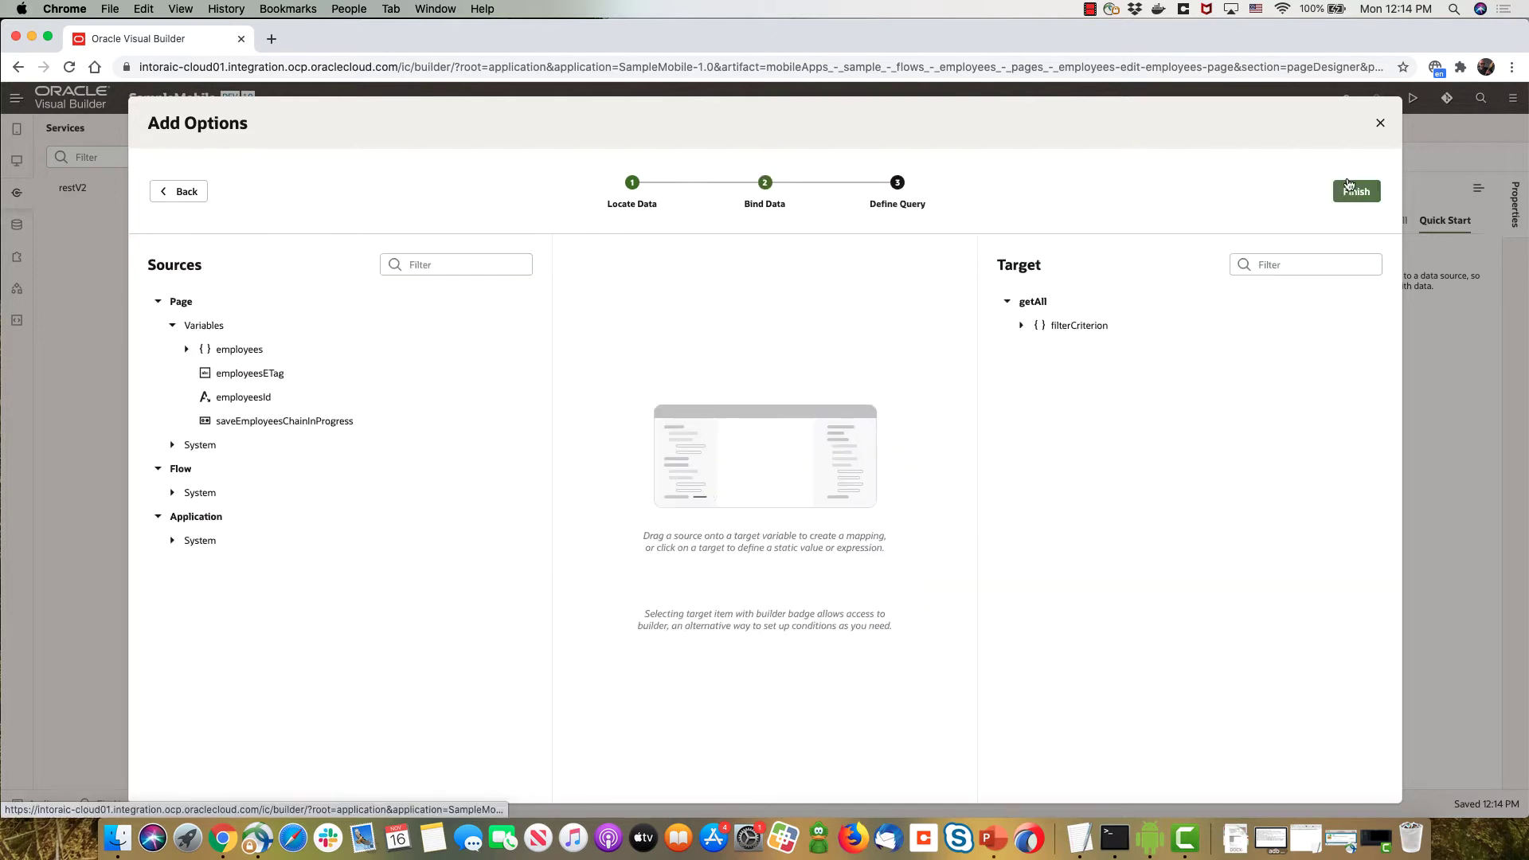
left_click(1371, 190)
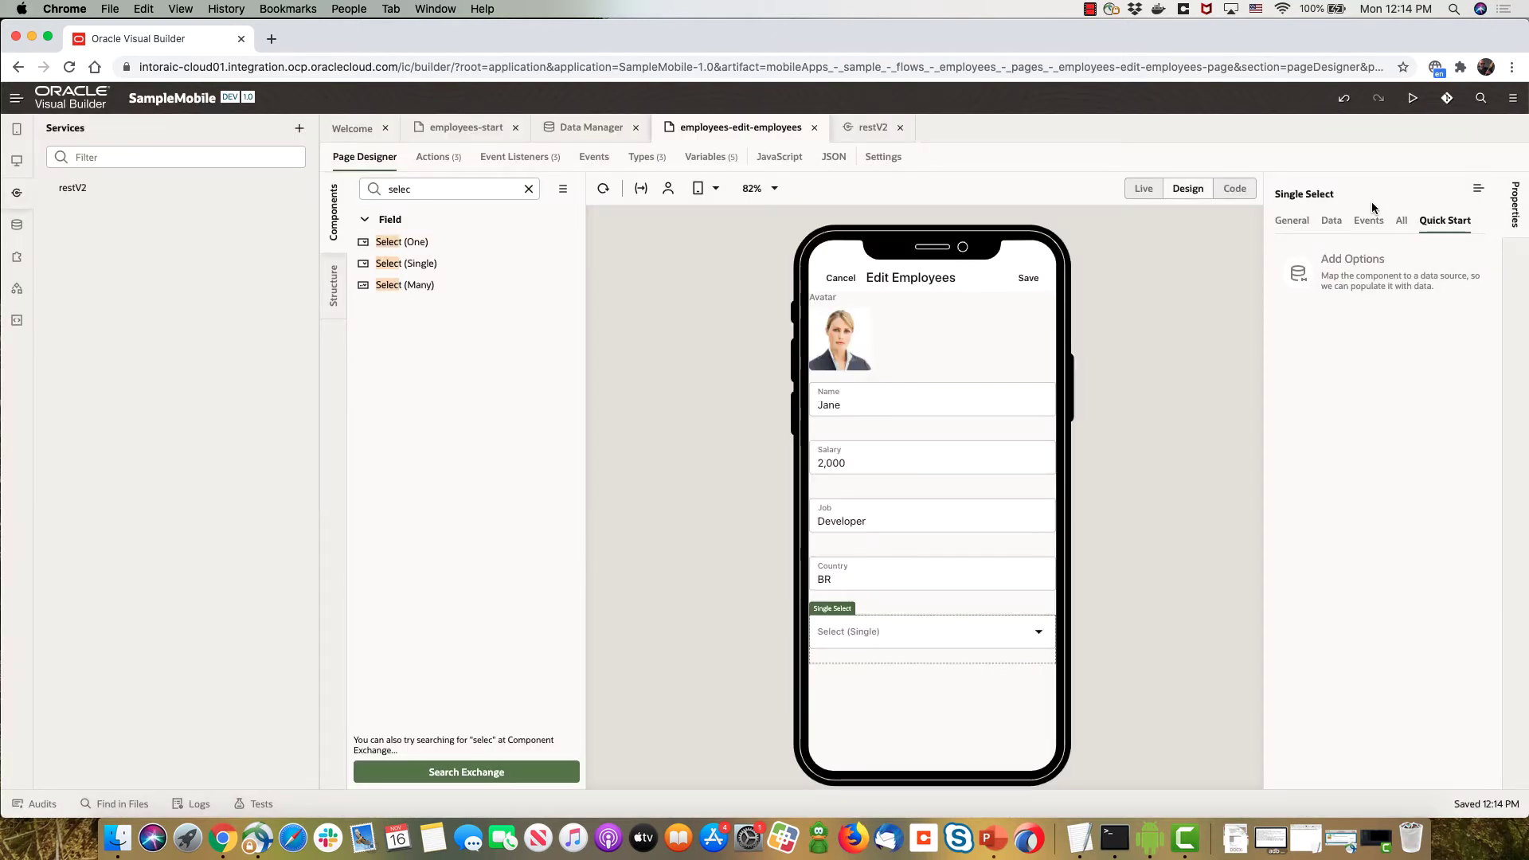
Bind the Single Select's value to the country field of the page's employees variable.
left_click(1333, 222)
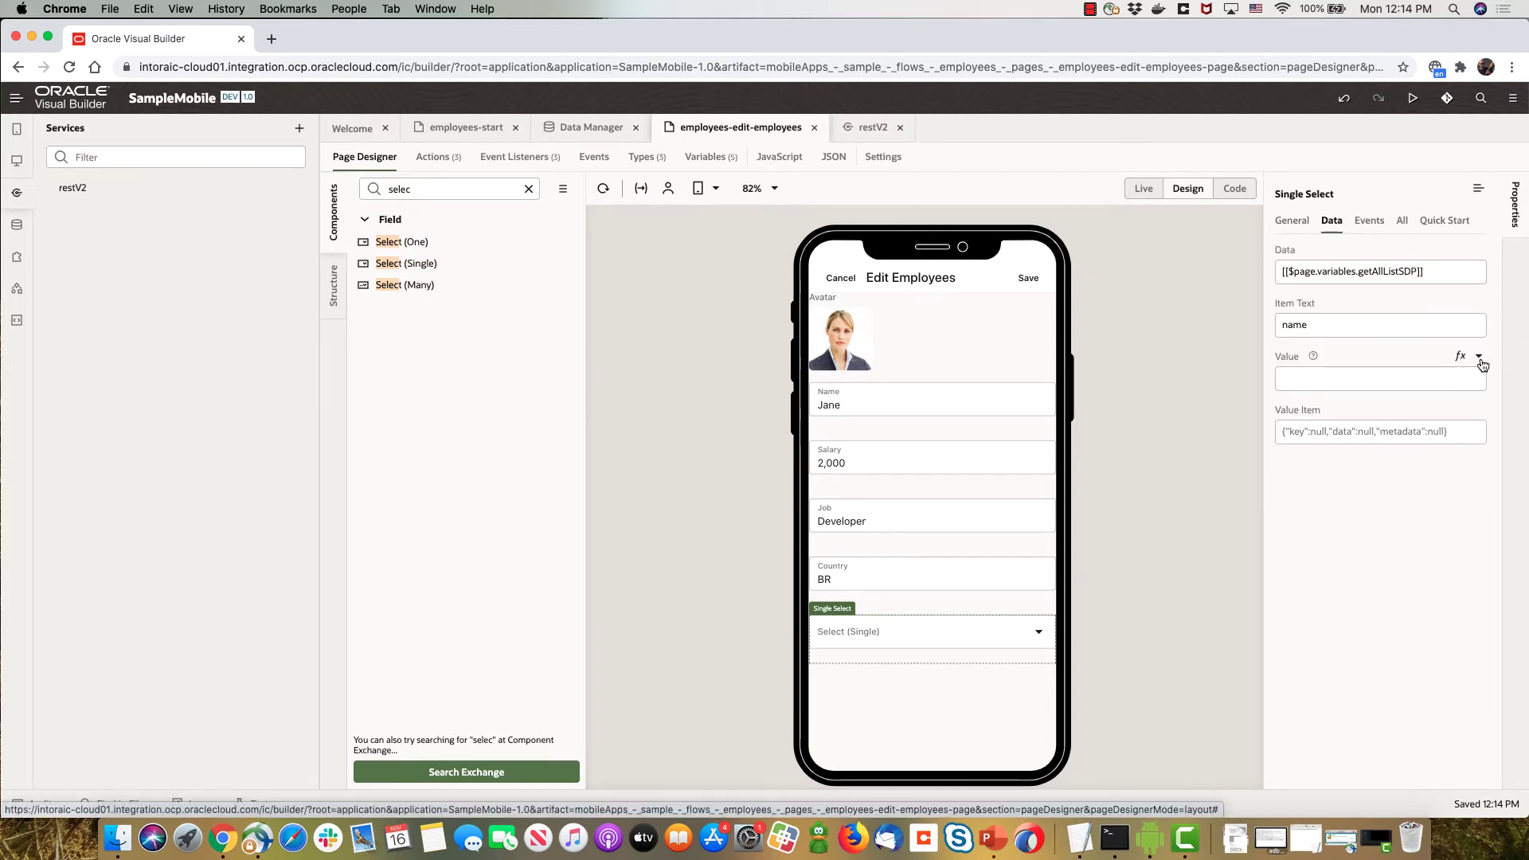
left_click(1479, 357)
left_click(1240, 461)
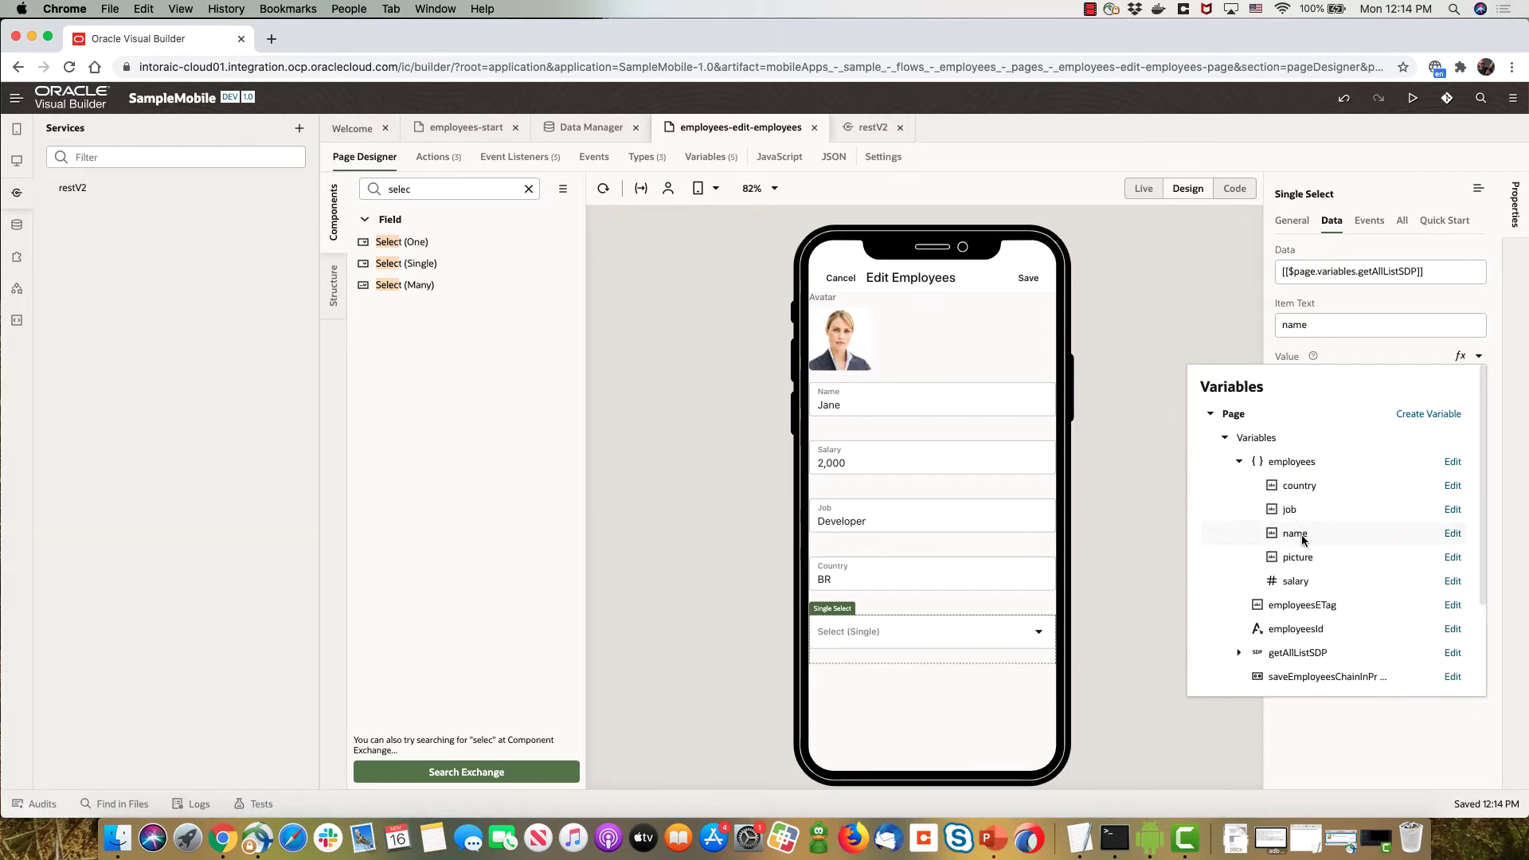
left_click(1301, 486)
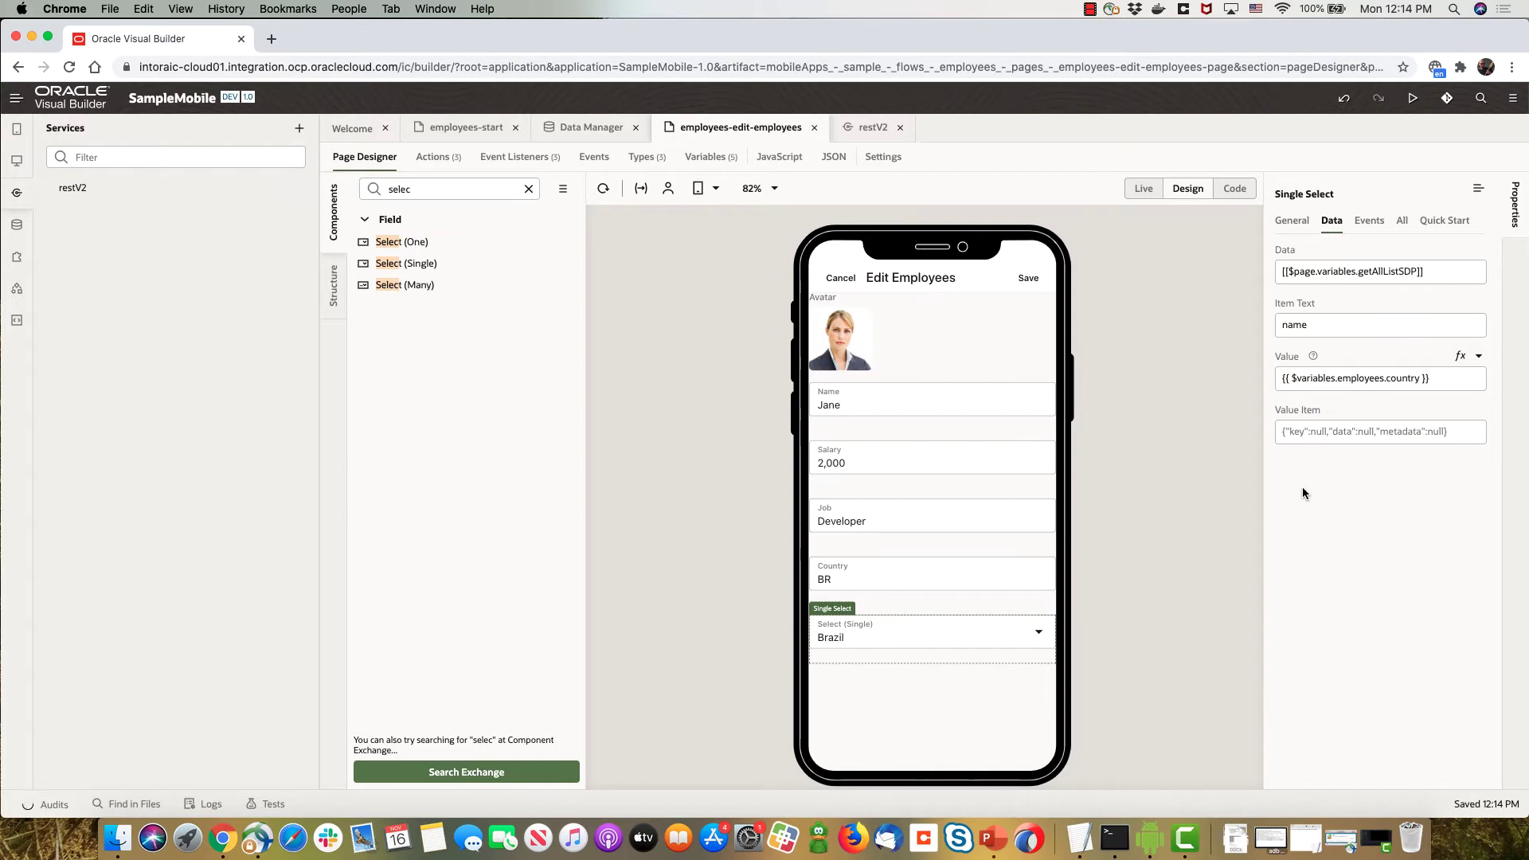
In live mode, set the employee's country to Angola and salary to 2005, and save the record.
left_click(1145, 191)
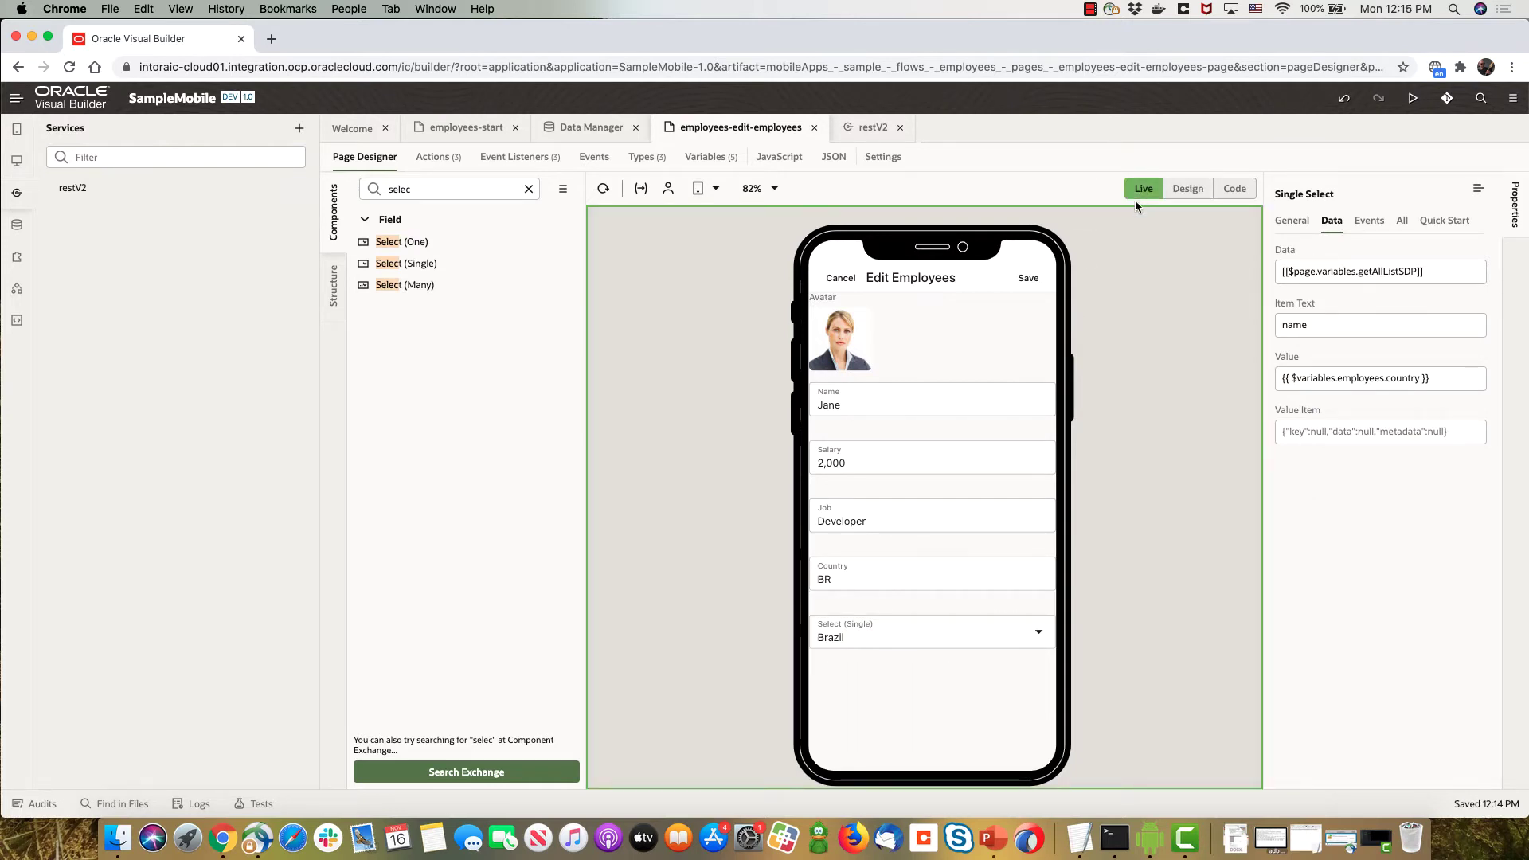
left_click(1036, 633)
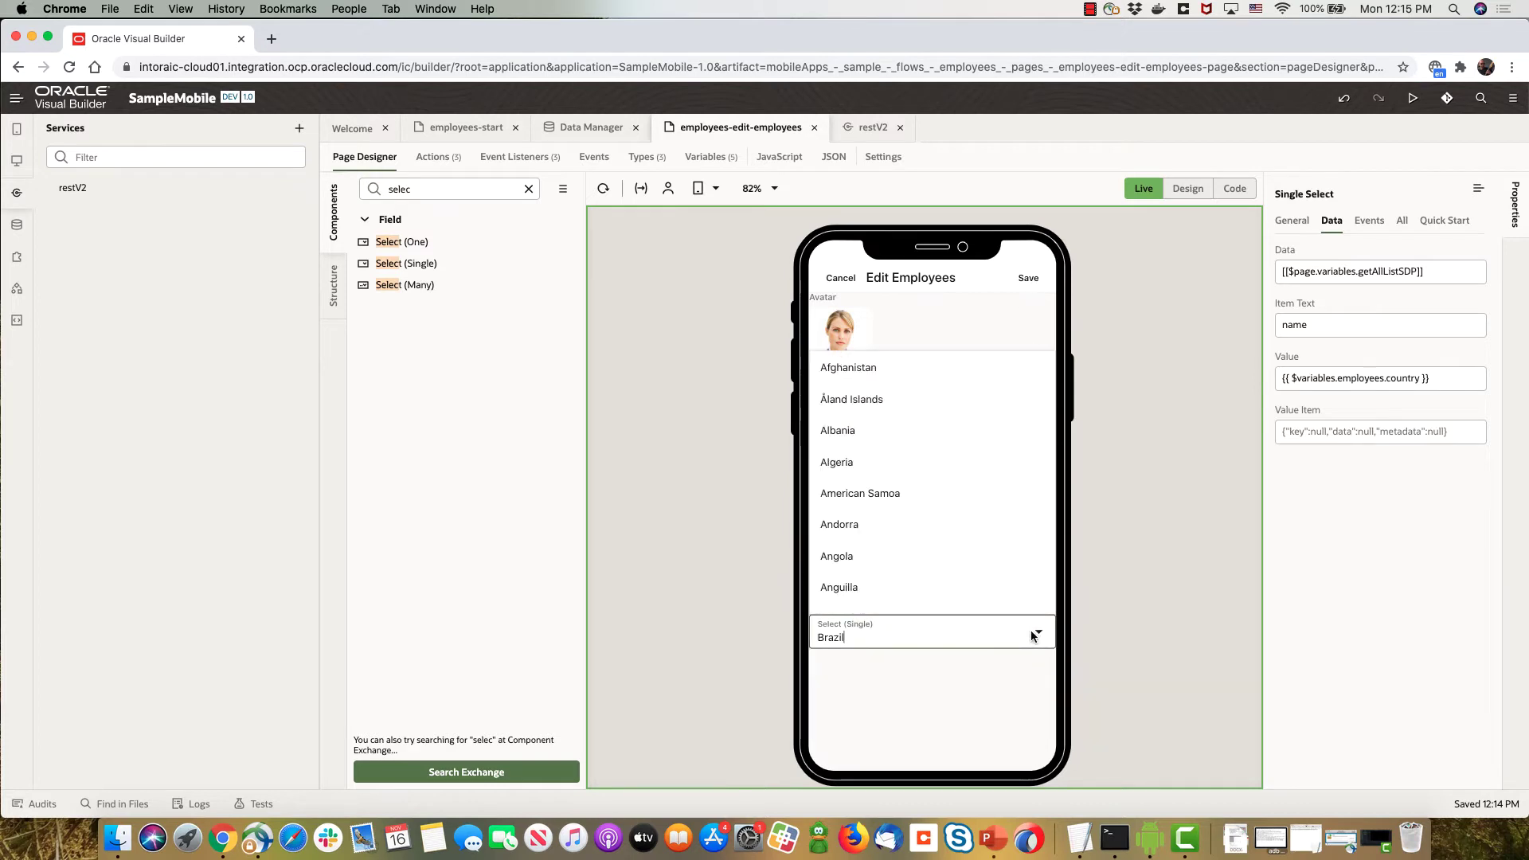
left_click(911, 565)
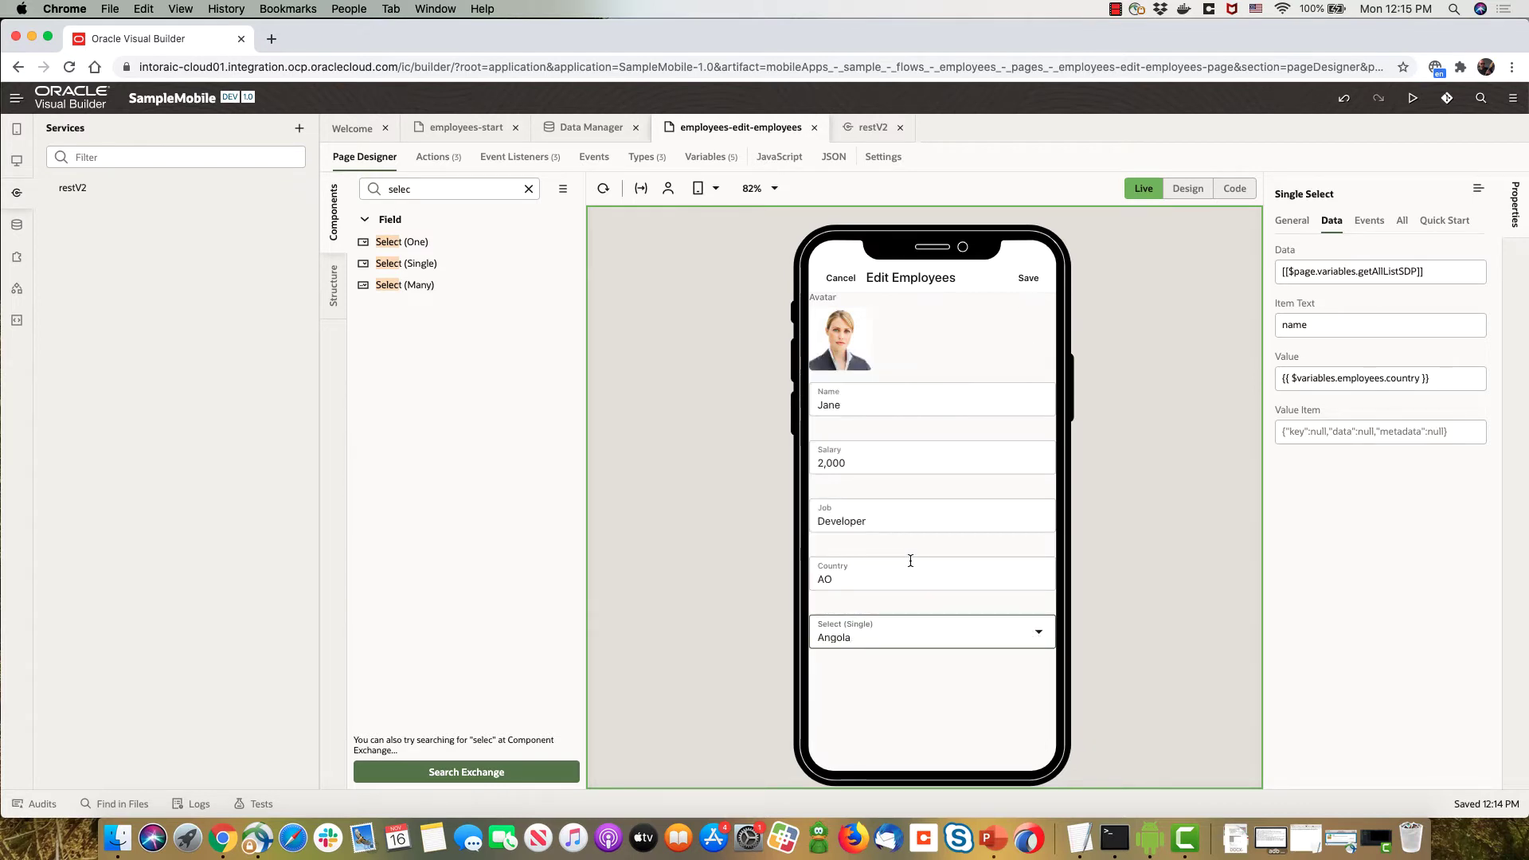
left_click(849, 462)
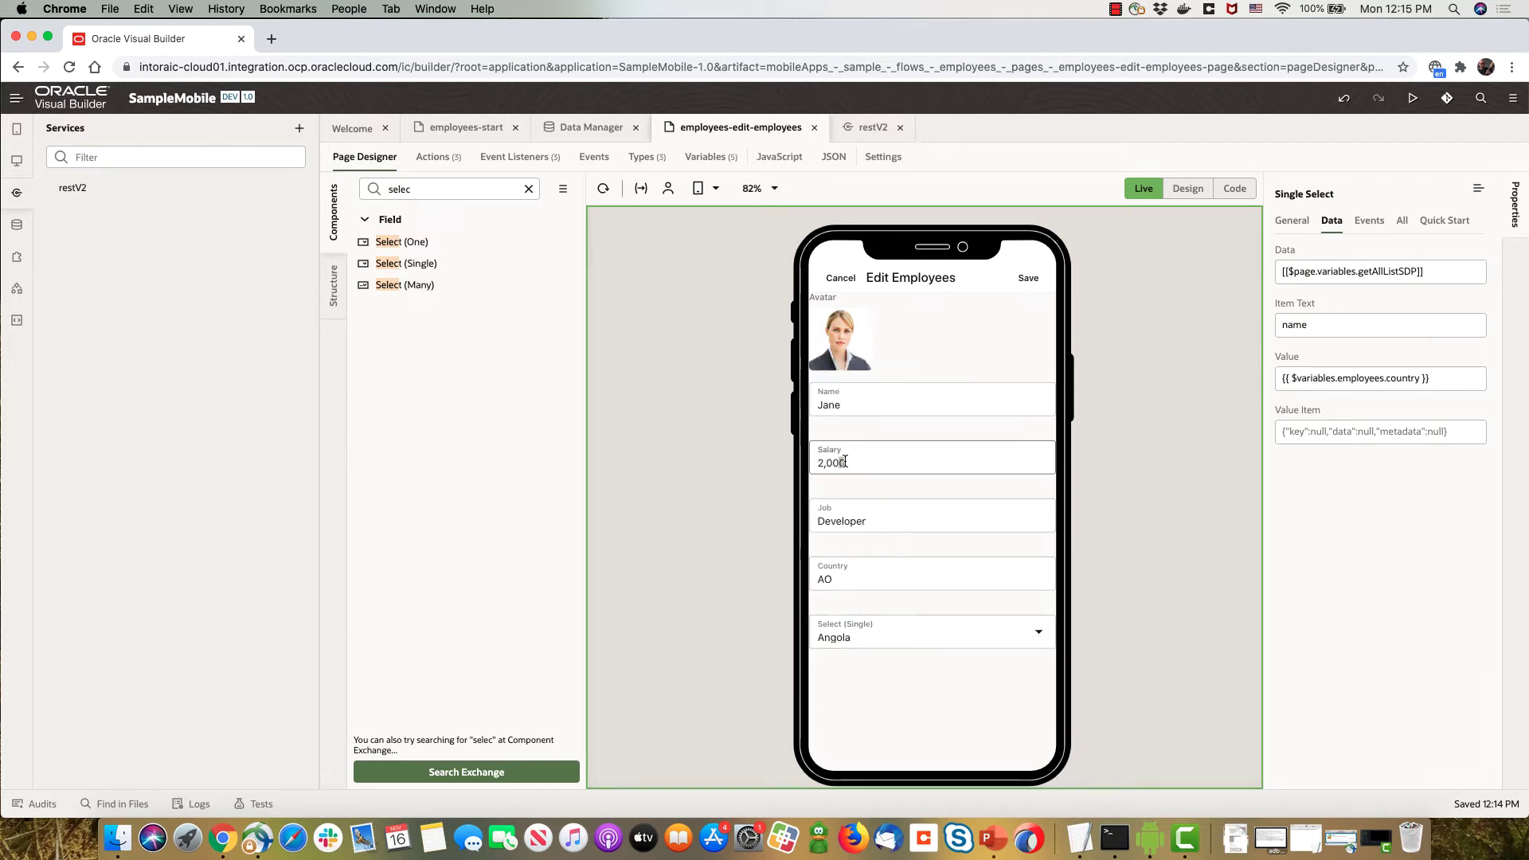
left_click(1027, 280)
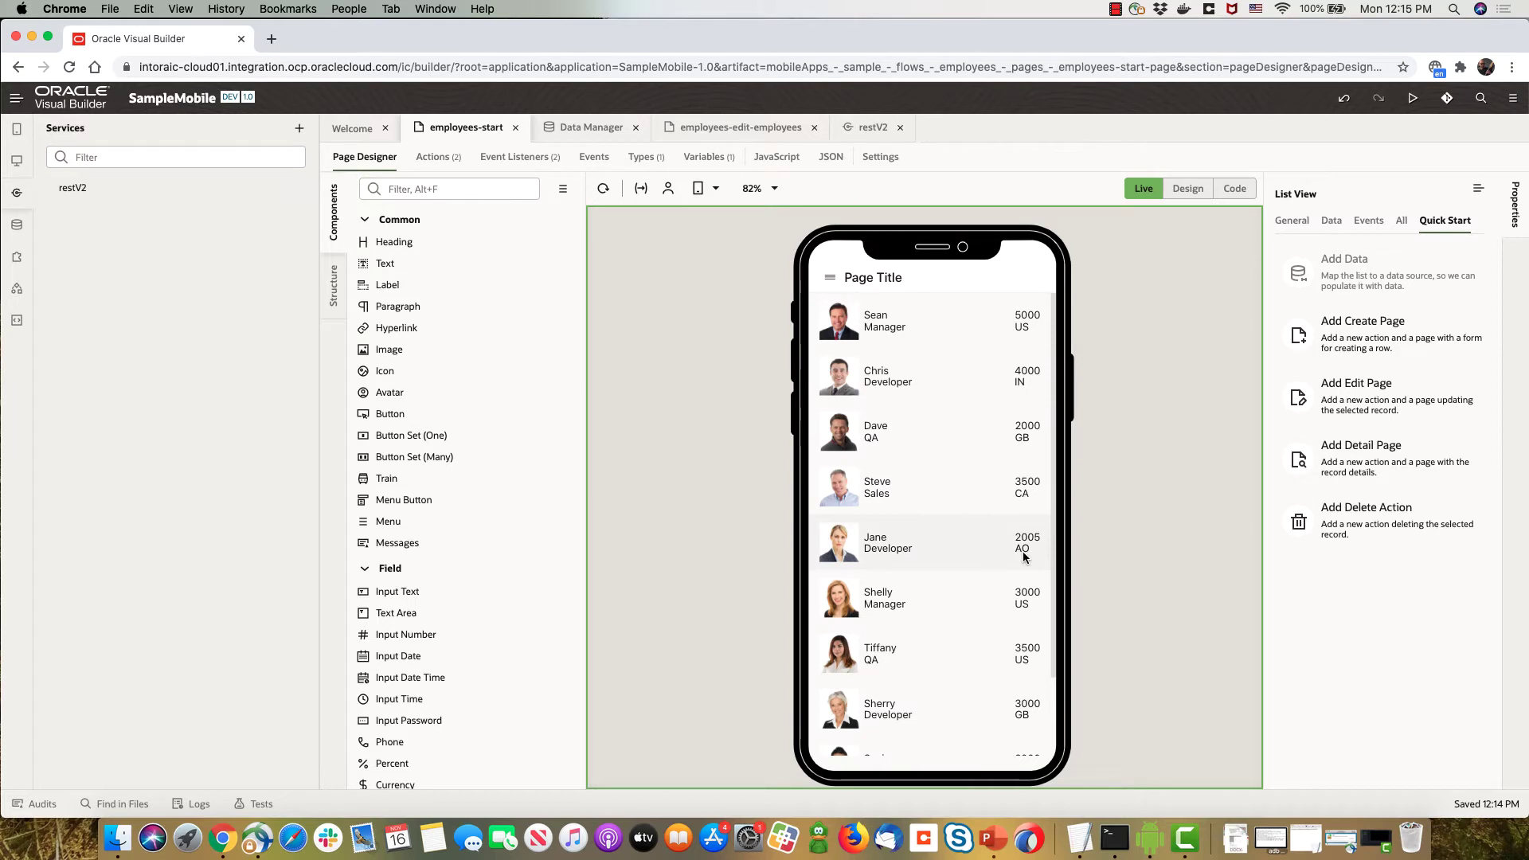
Navigate to the Departments page within the running app and switch it back to design mode.
left_click(830, 282)
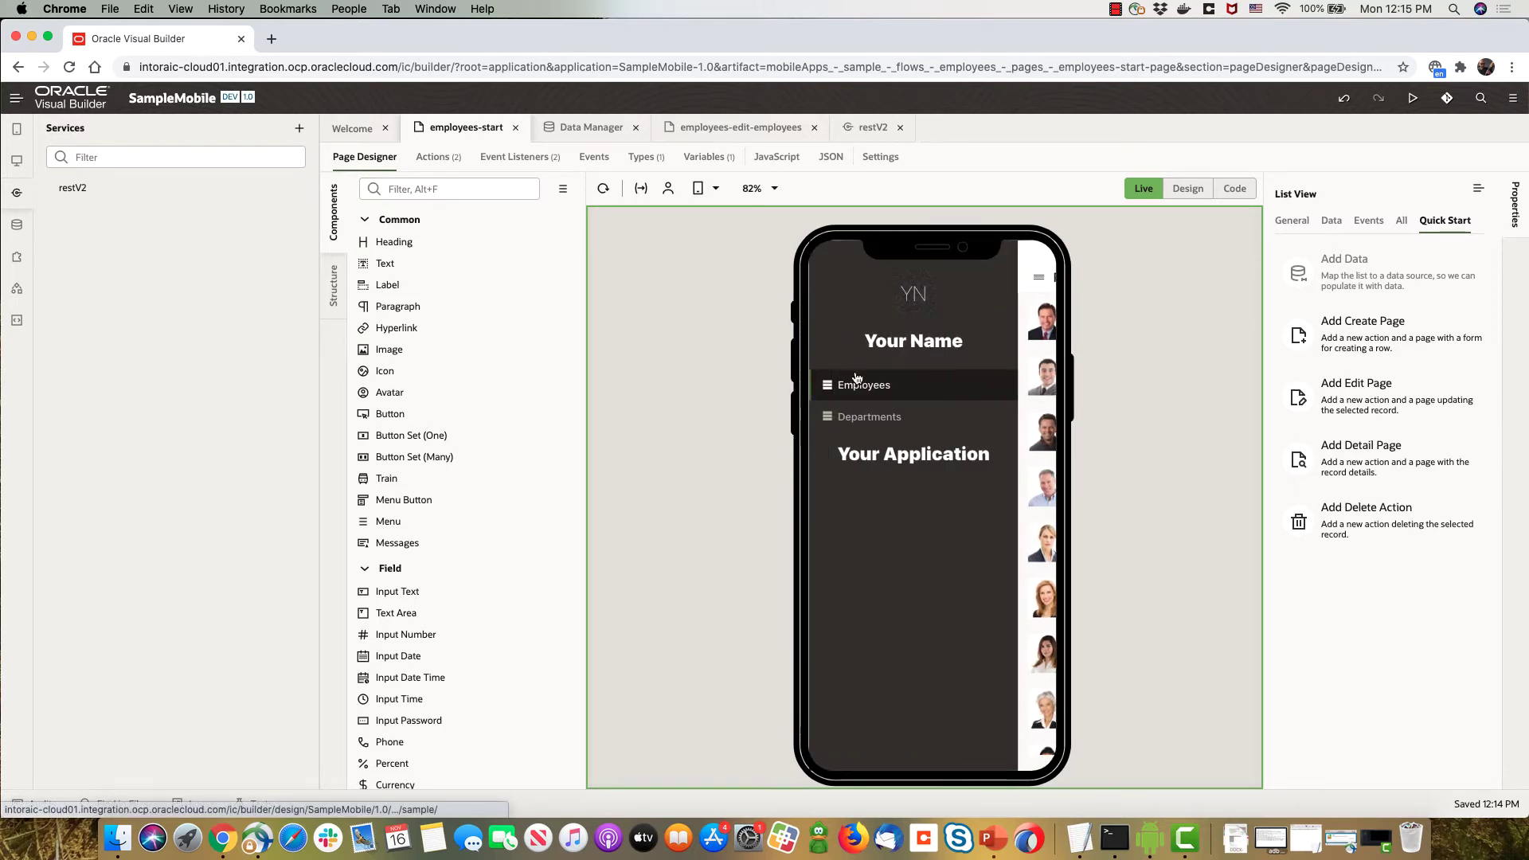
left_click(864, 416)
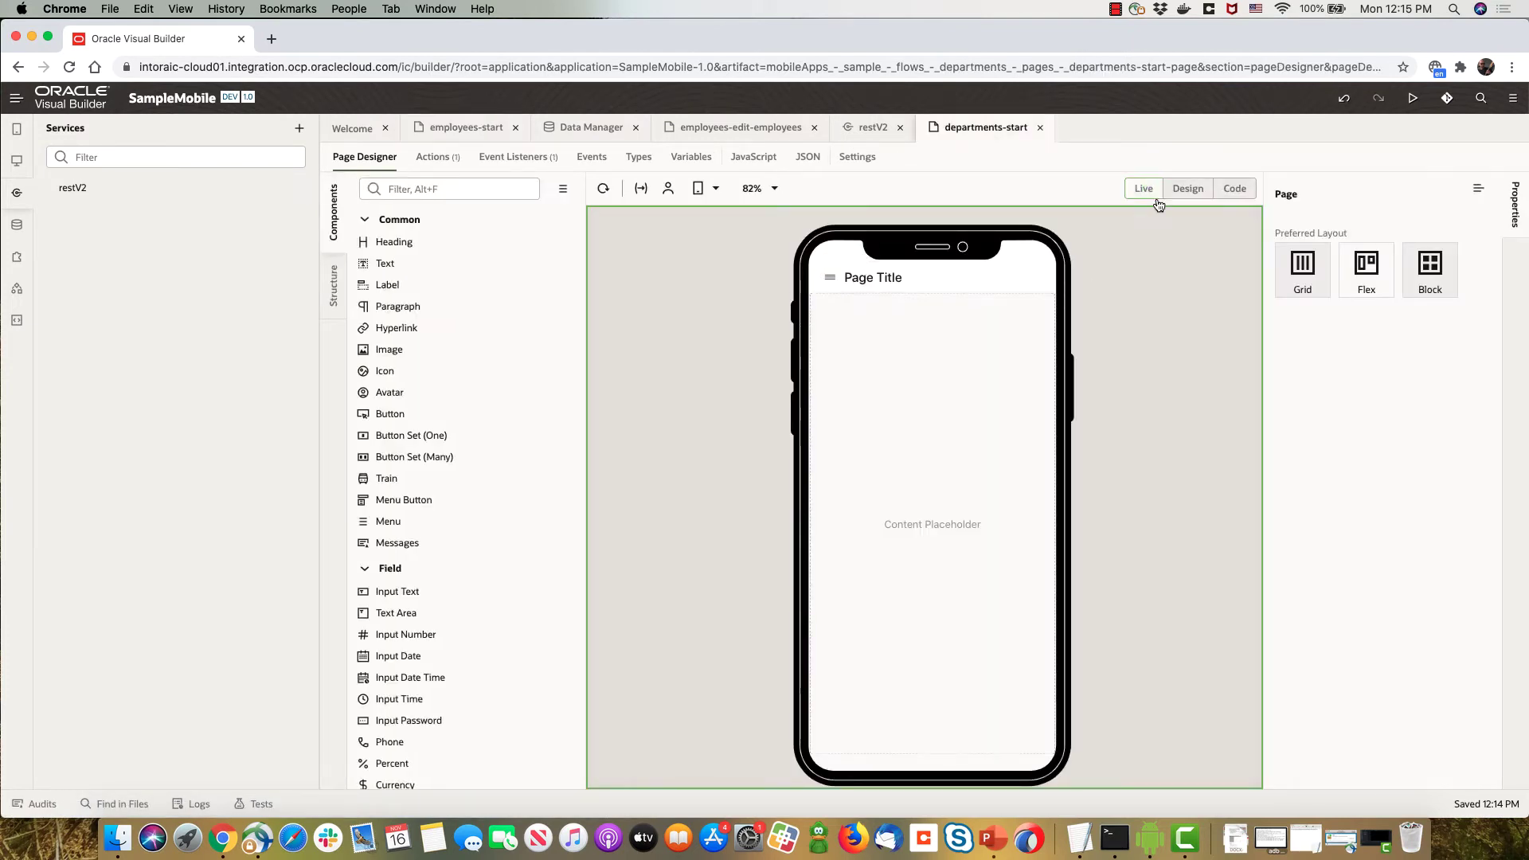
left_click(1186, 190)
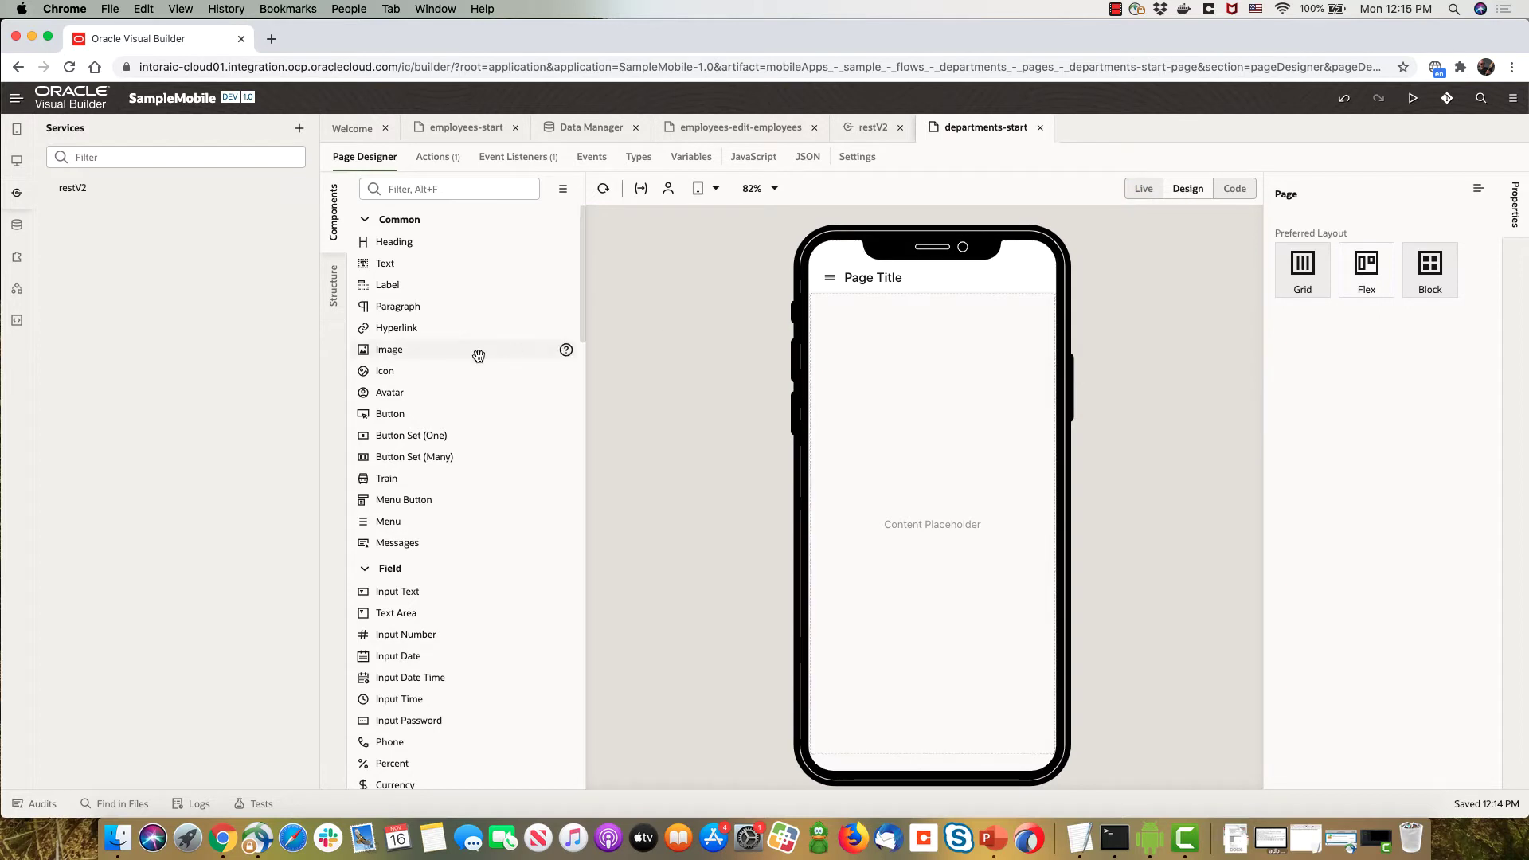
Add a Bar Chart component to the content area of the departments-start page.
scroll(474, 356, "down", 15)
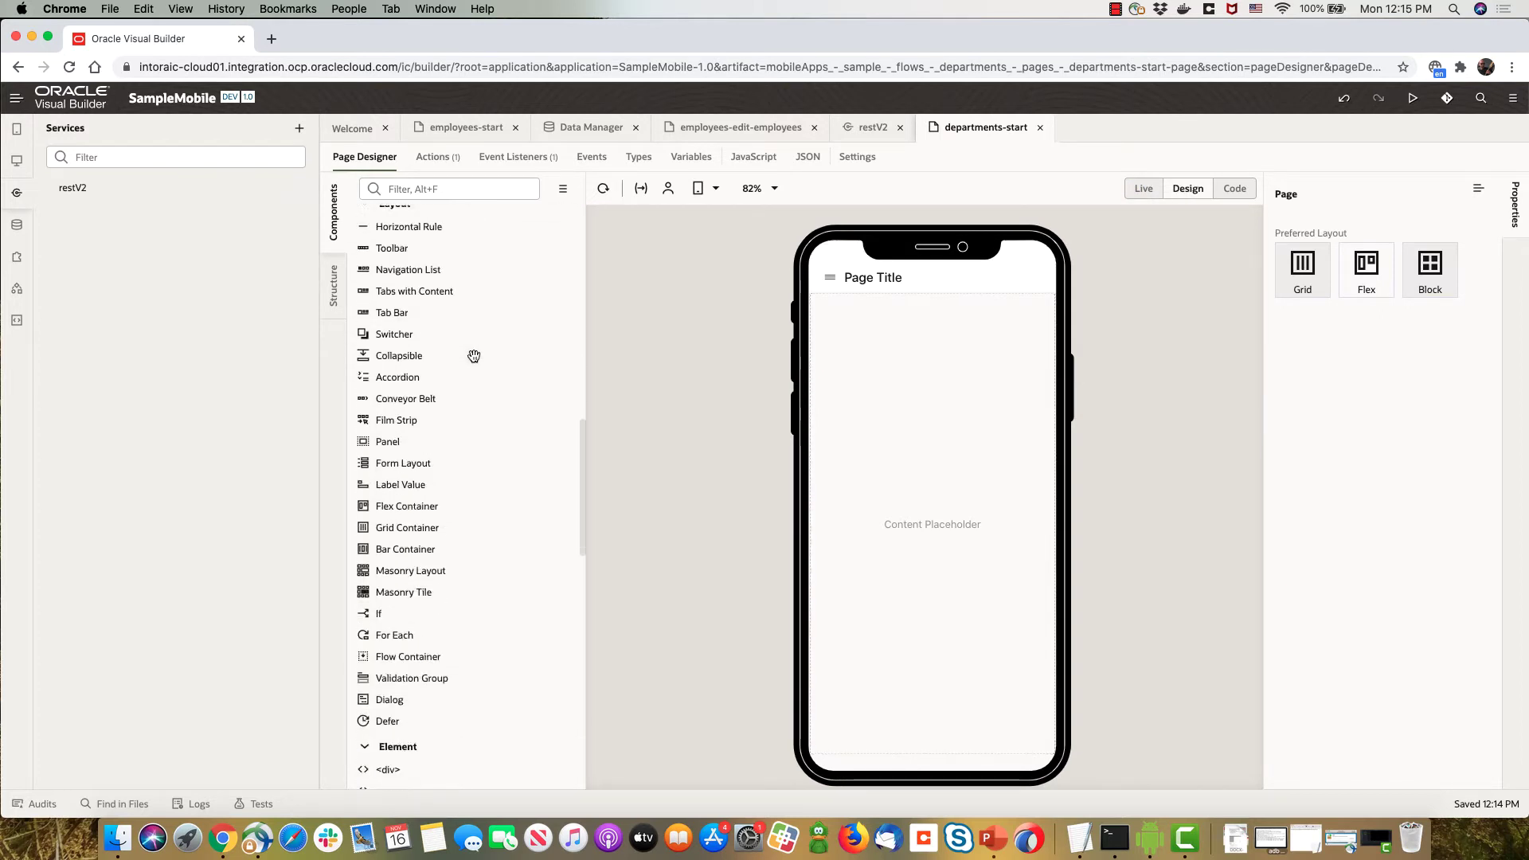
scroll(474, 356, "down", 10)
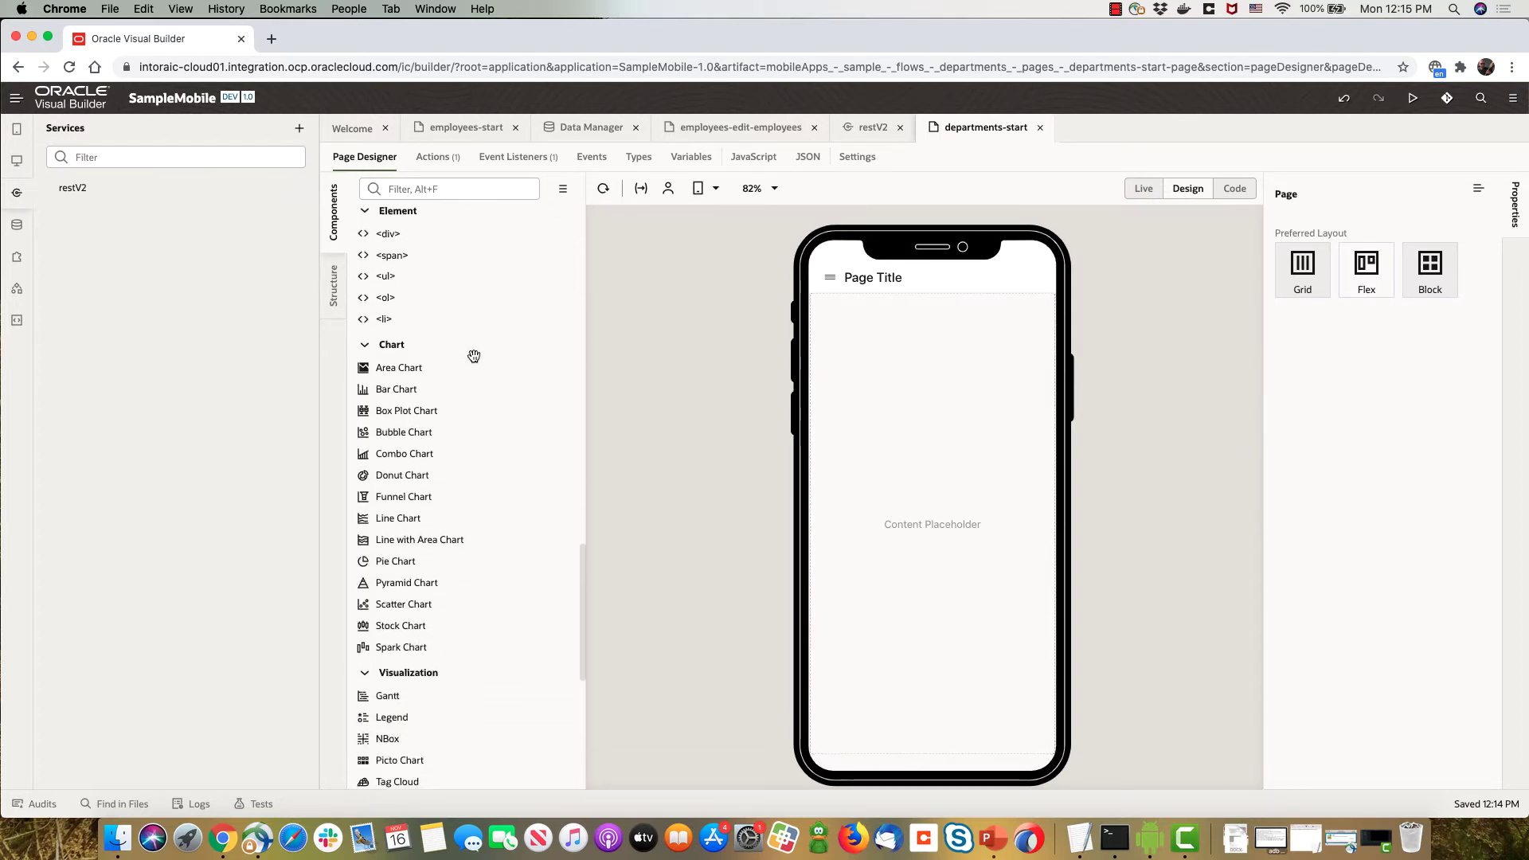
left_click_drag(411, 335, 889, 368)
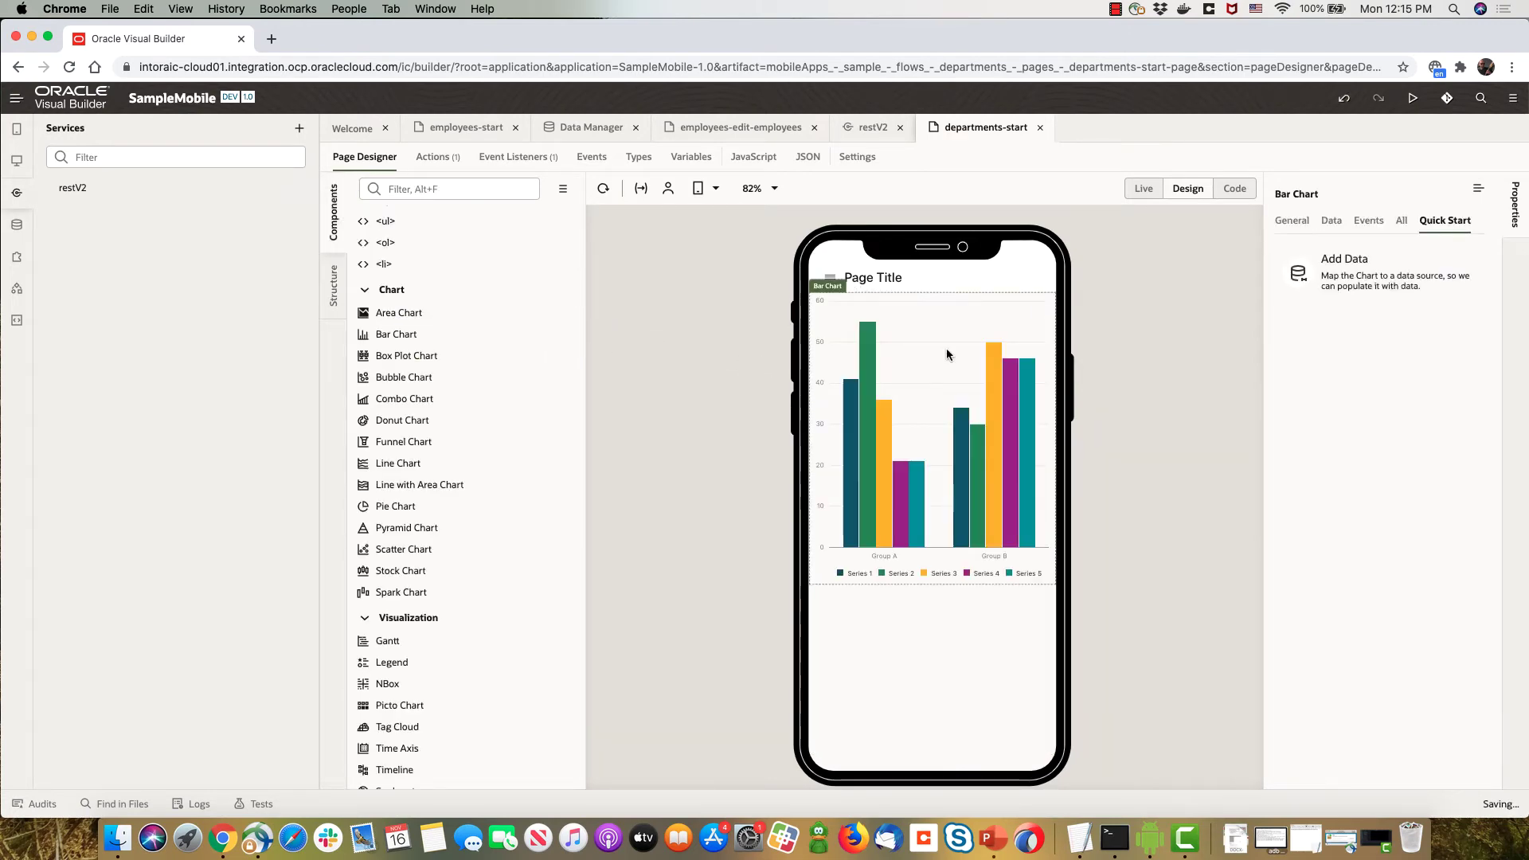
Populate the bar chart from the Department business object, with maxSalary as the values and department as the categories.
left_click(1338, 279)
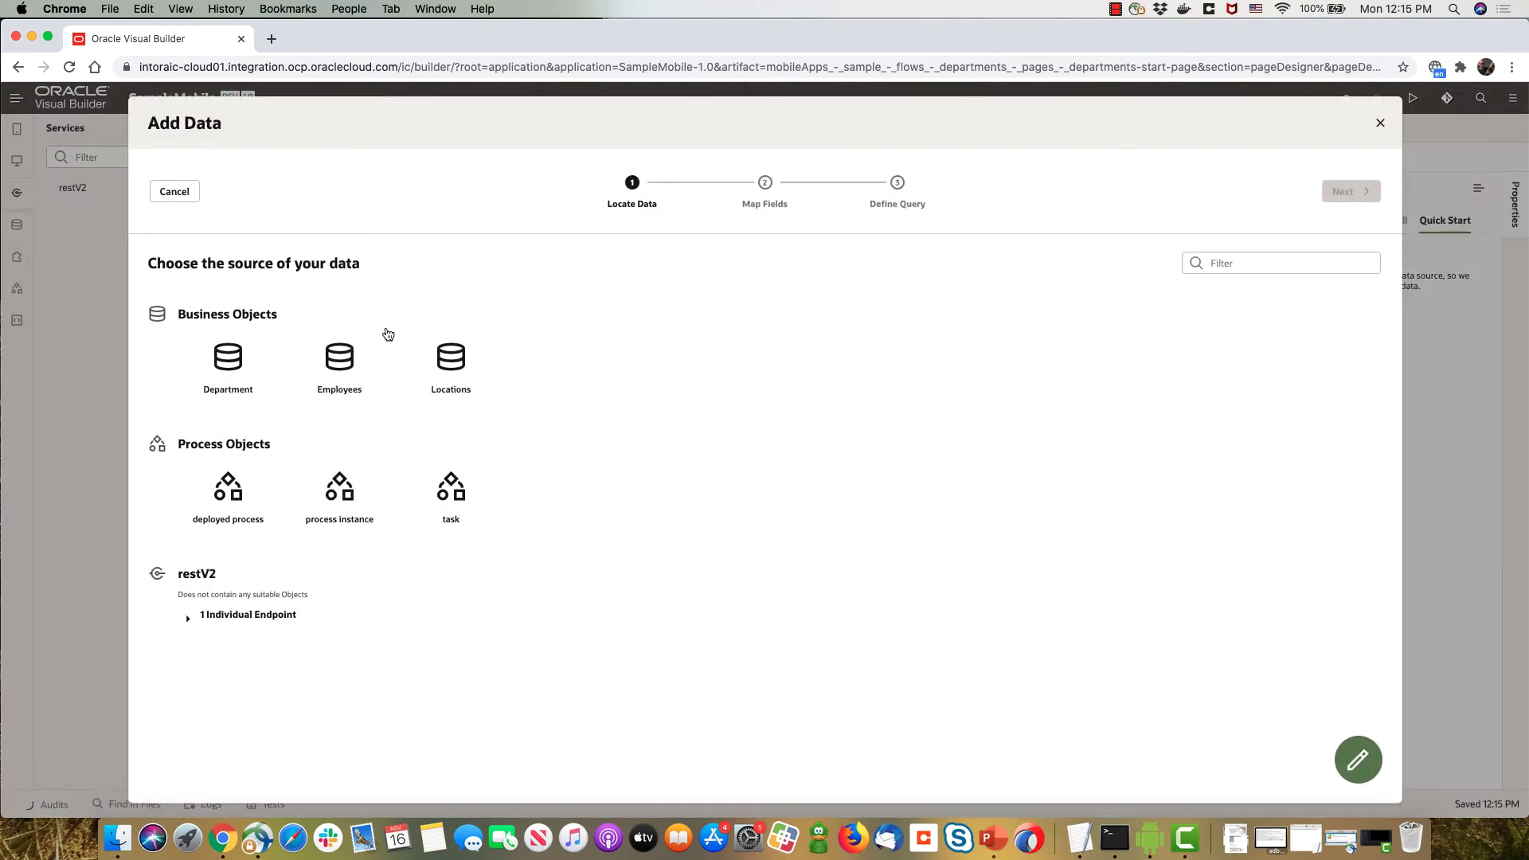
left_click(219, 369)
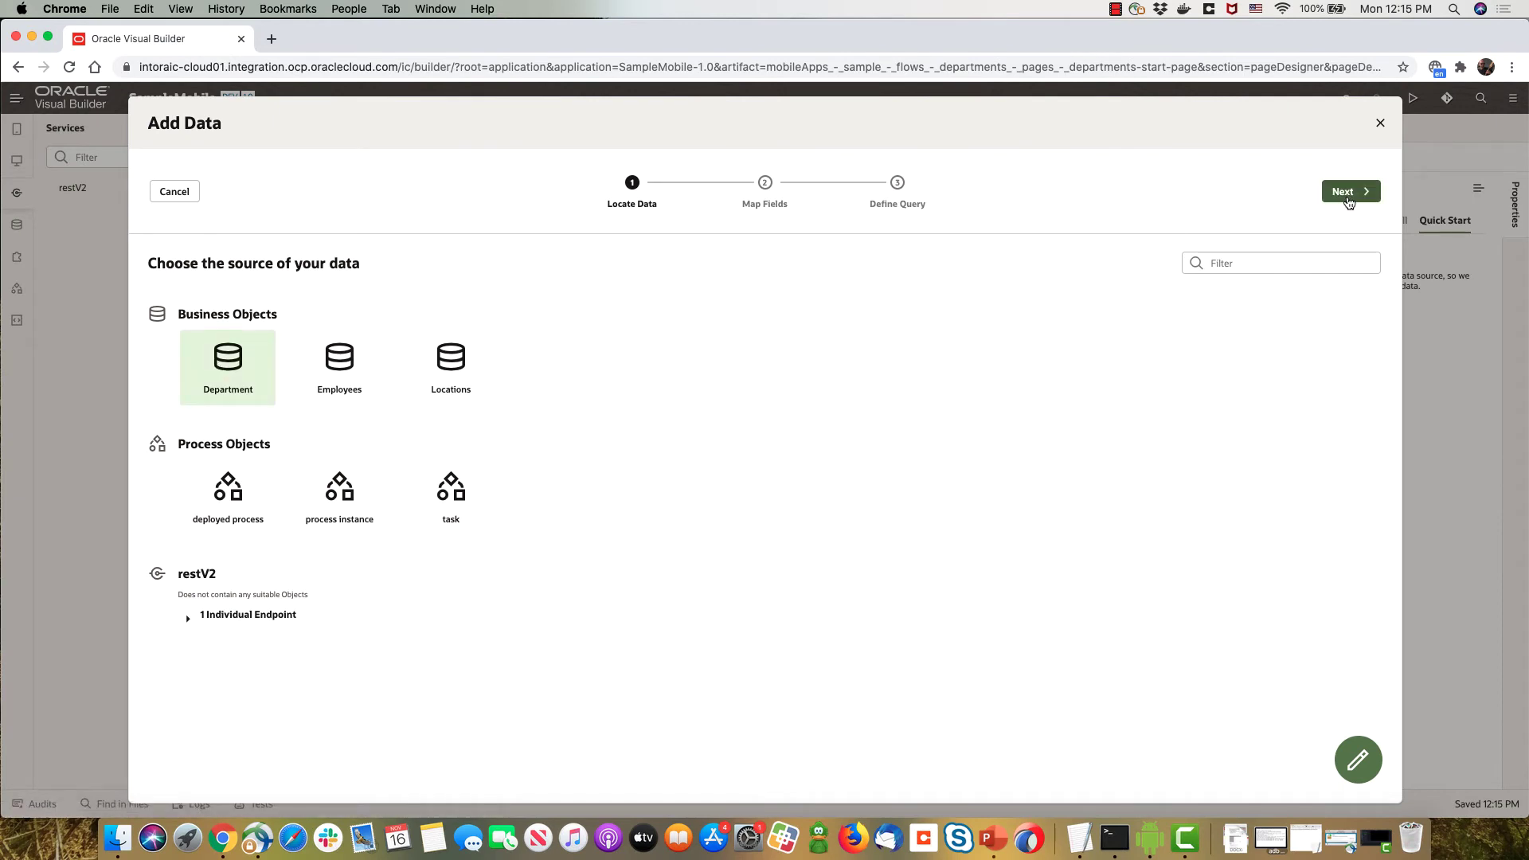
left_click(1348, 198)
left_click(242, 556)
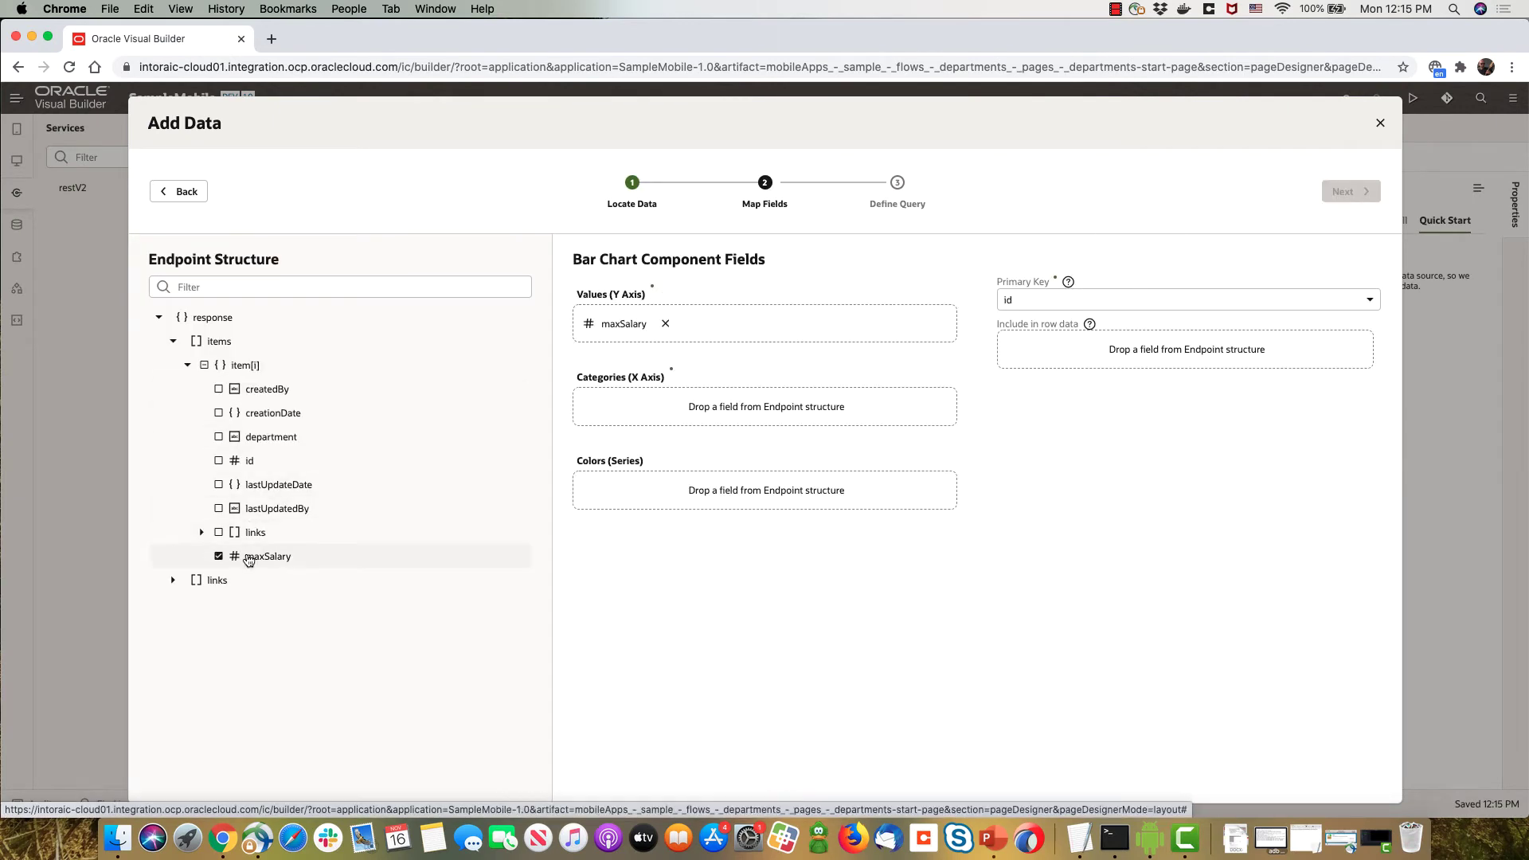
left_click(245, 439)
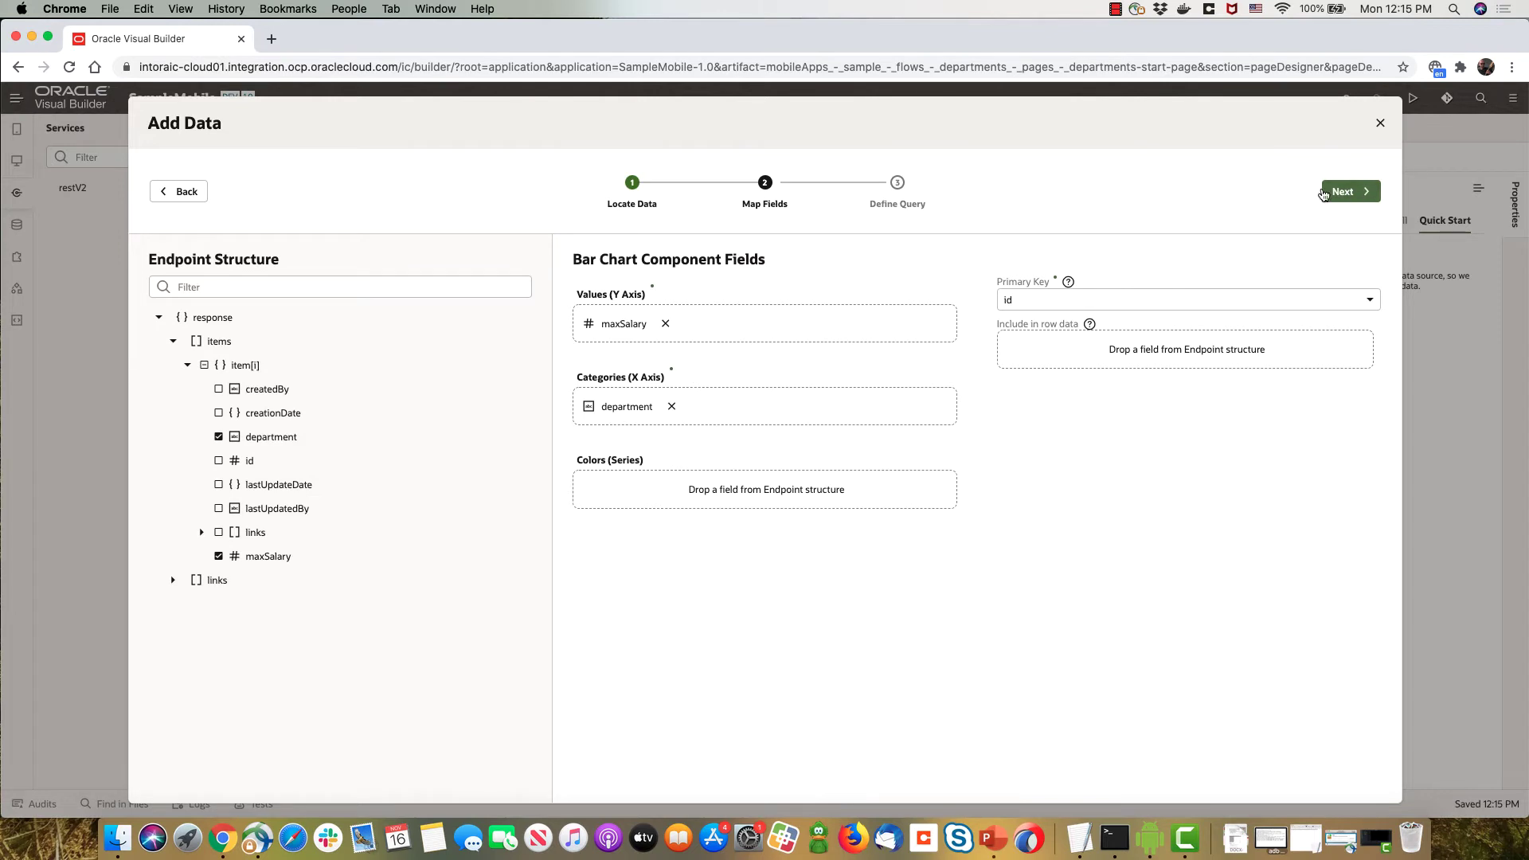
left_click(1338, 193)
left_click(1346, 192)
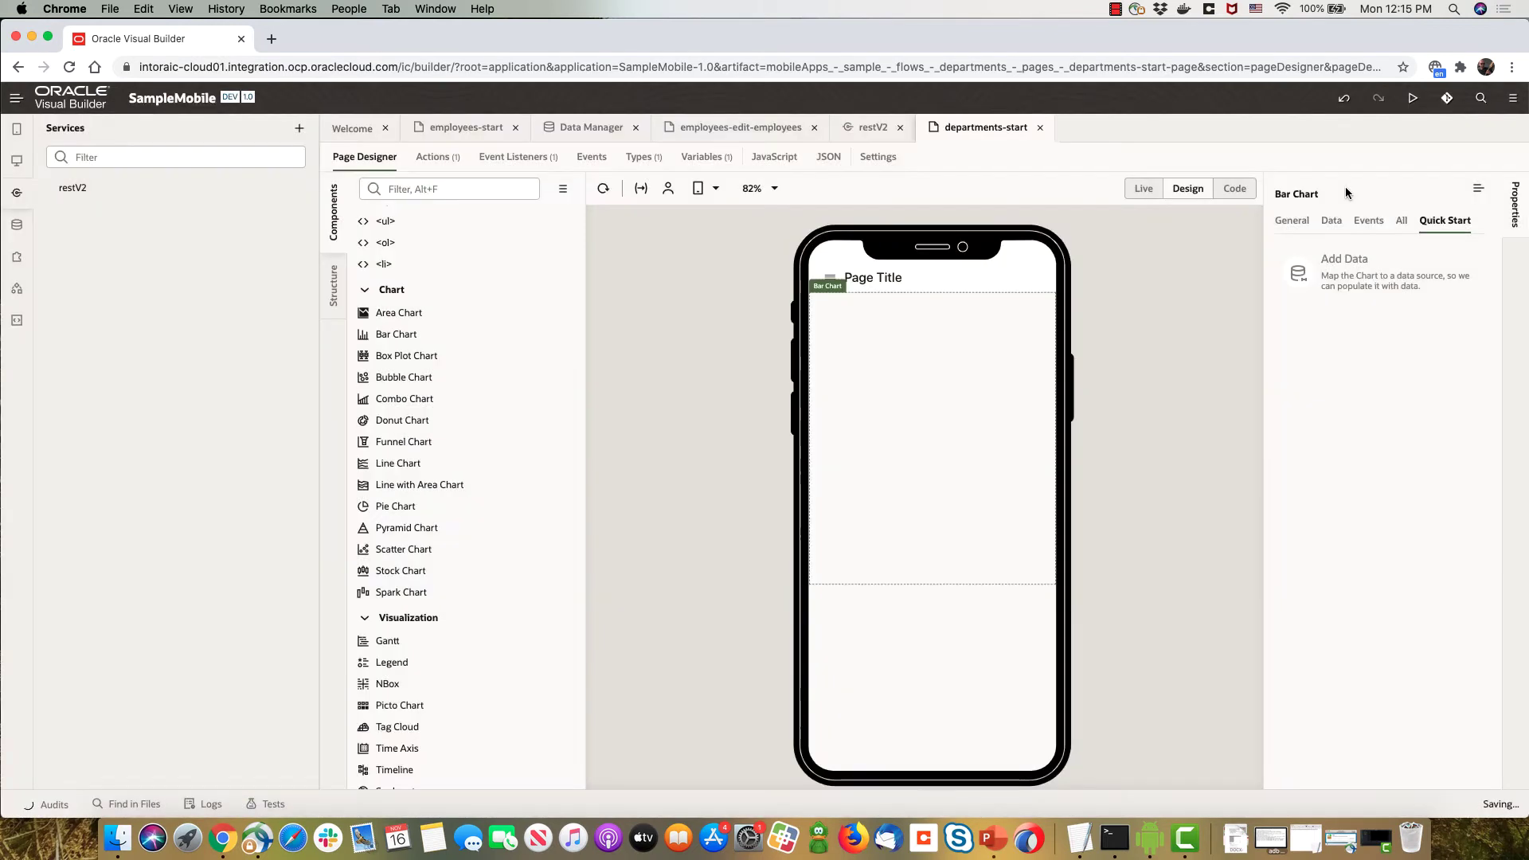
Set the bar chart's orientation to Horizontal.
left_click(1305, 222)
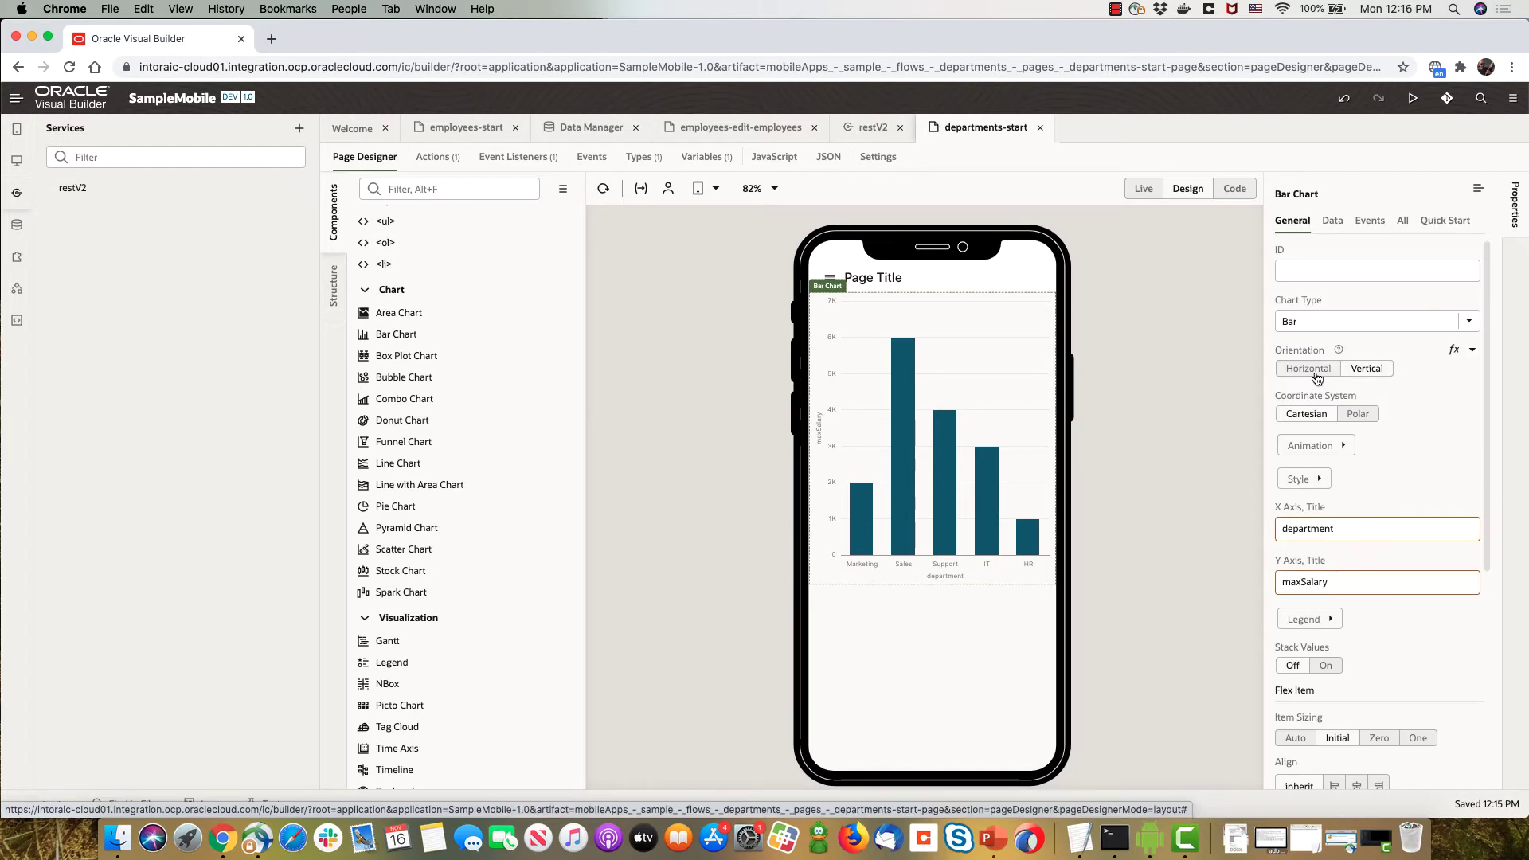
left_click(1315, 372)
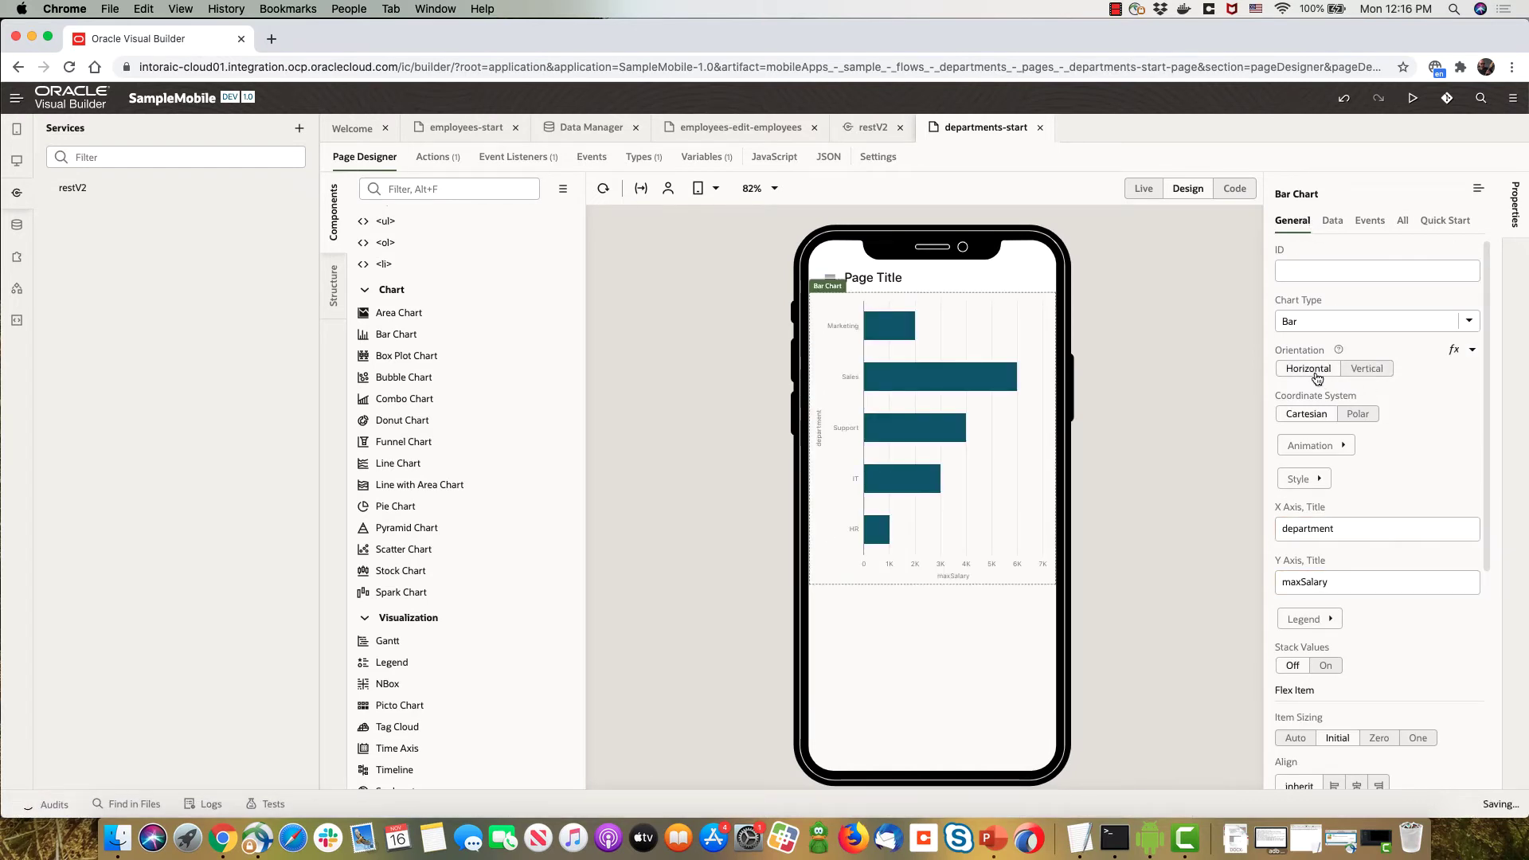
left_click(989, 283)
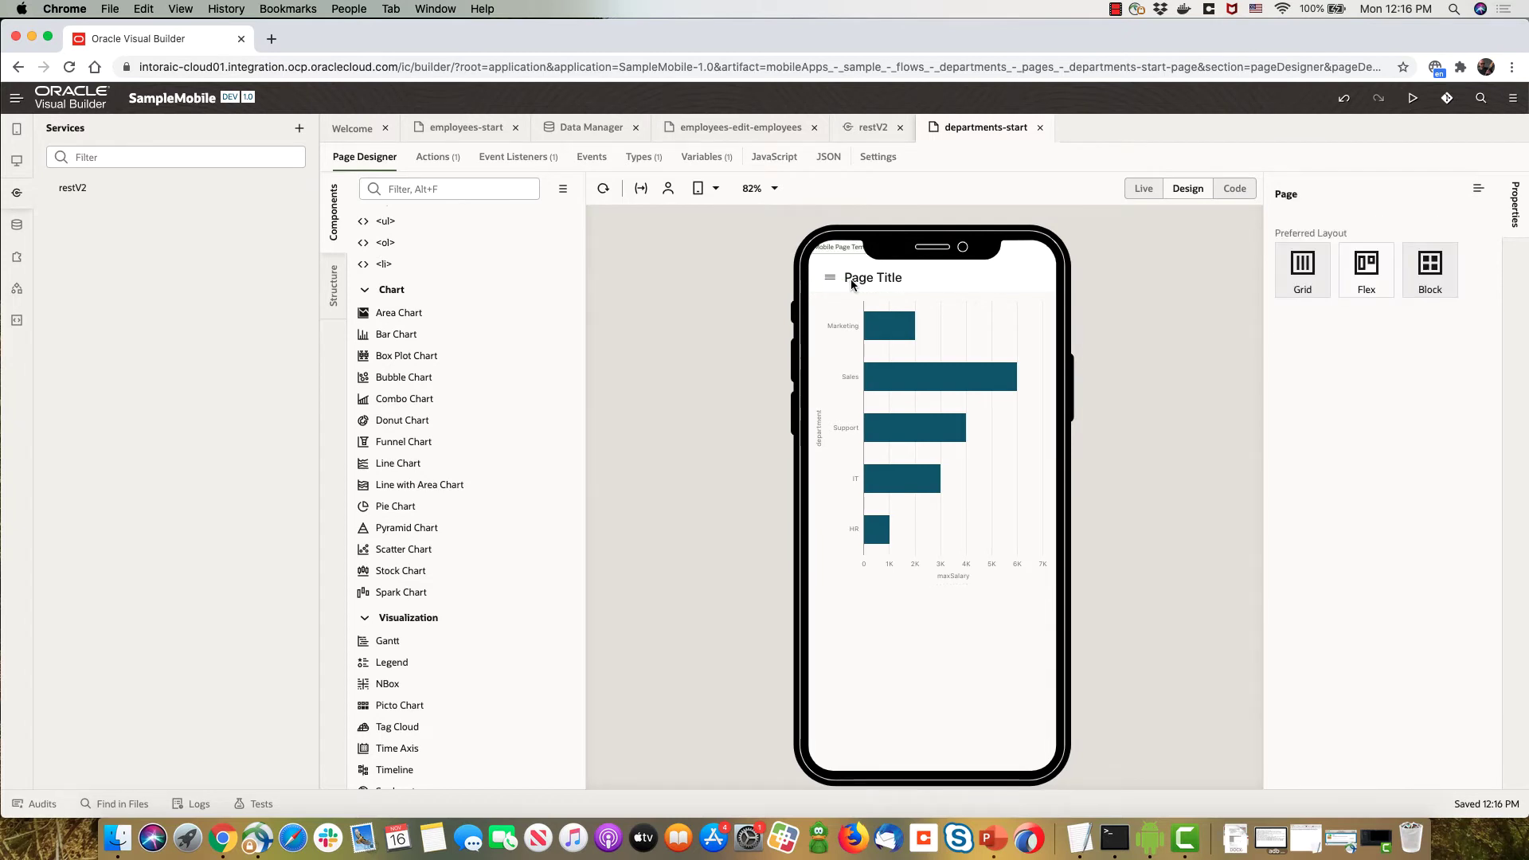
left_click(959, 468)
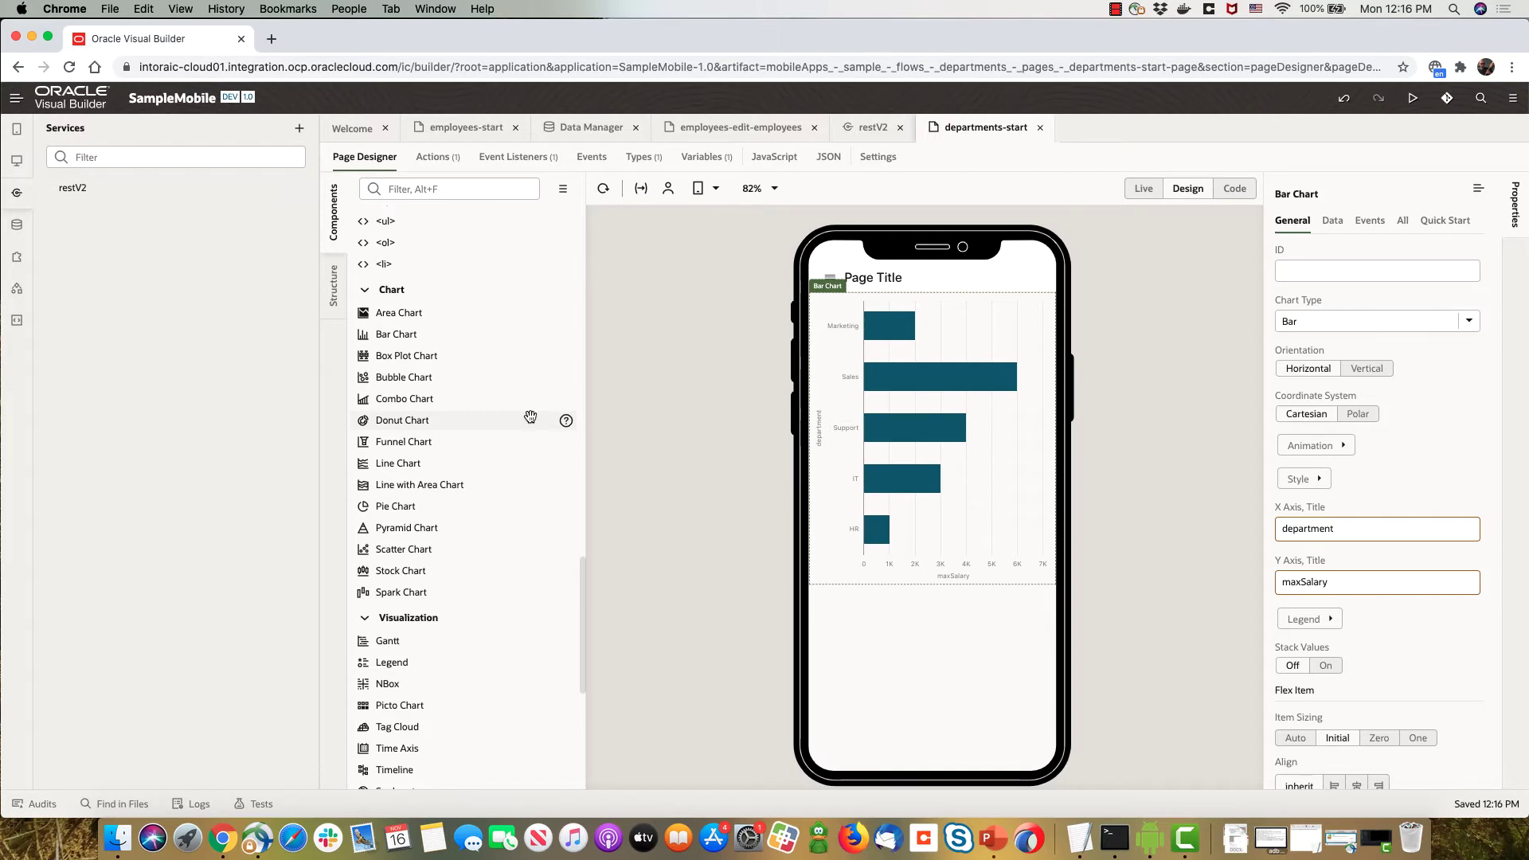
Add a Hyperlink component to the end of the departments page header and set its text to "Get Location".
scroll(482, 370, "up", 15)
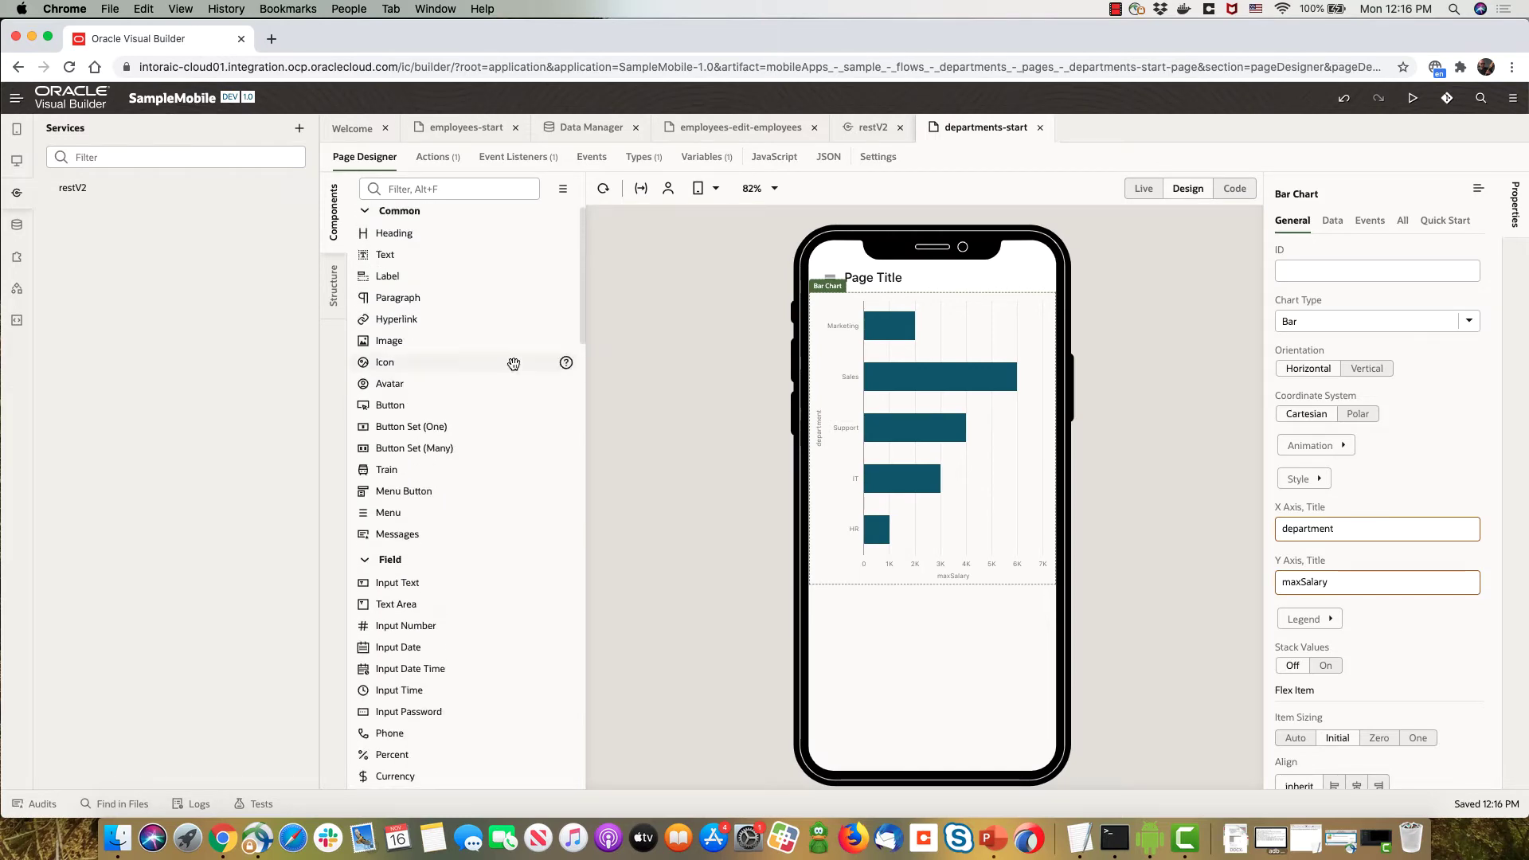
left_click_drag(410, 319, 919, 329)
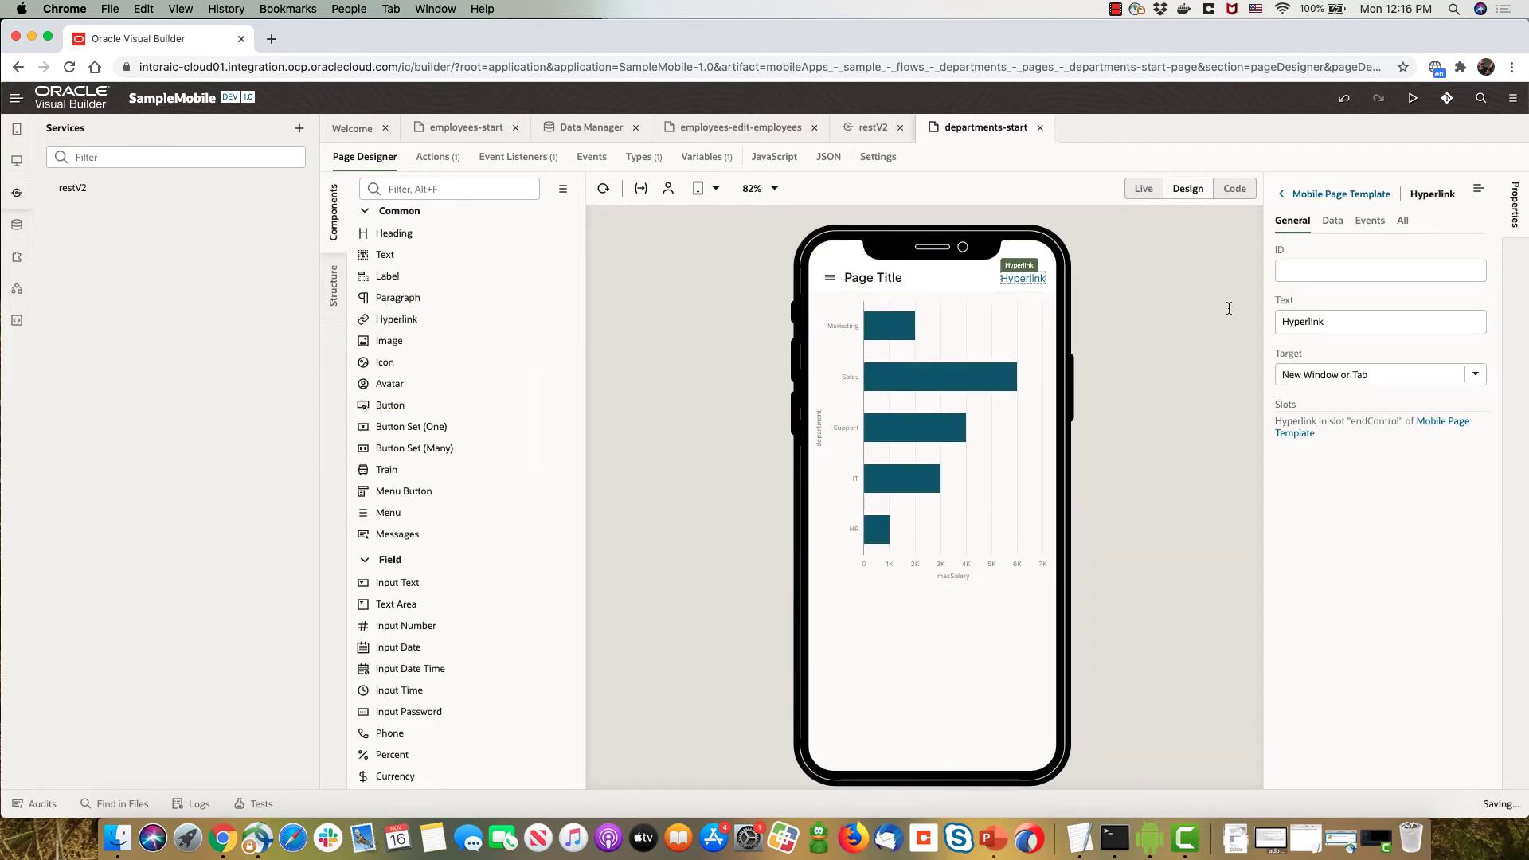
left_click_drag(1387, 322, 1251, 322)
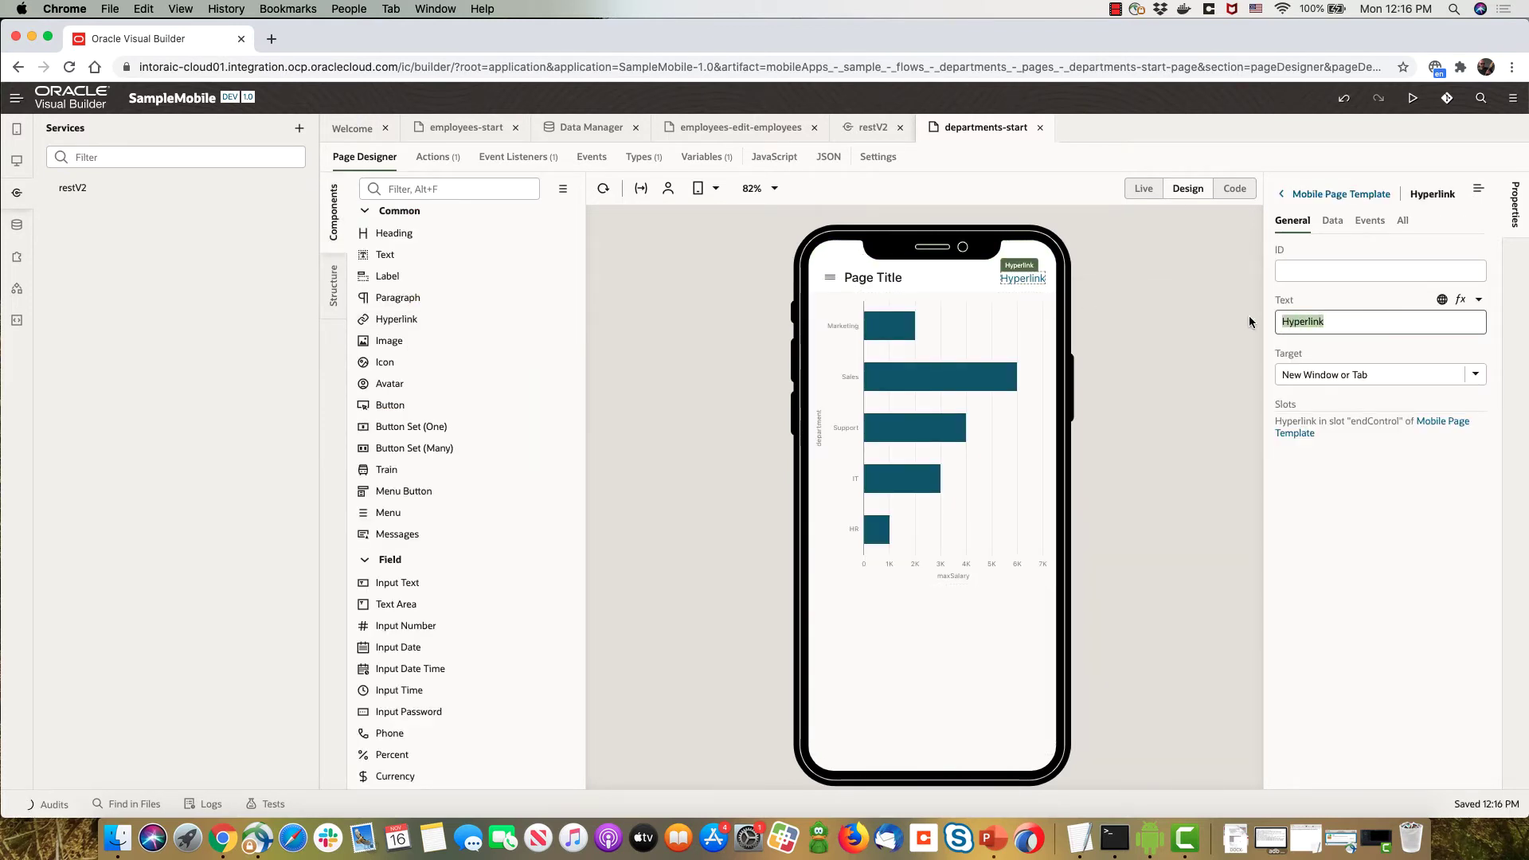
type("Get Location")
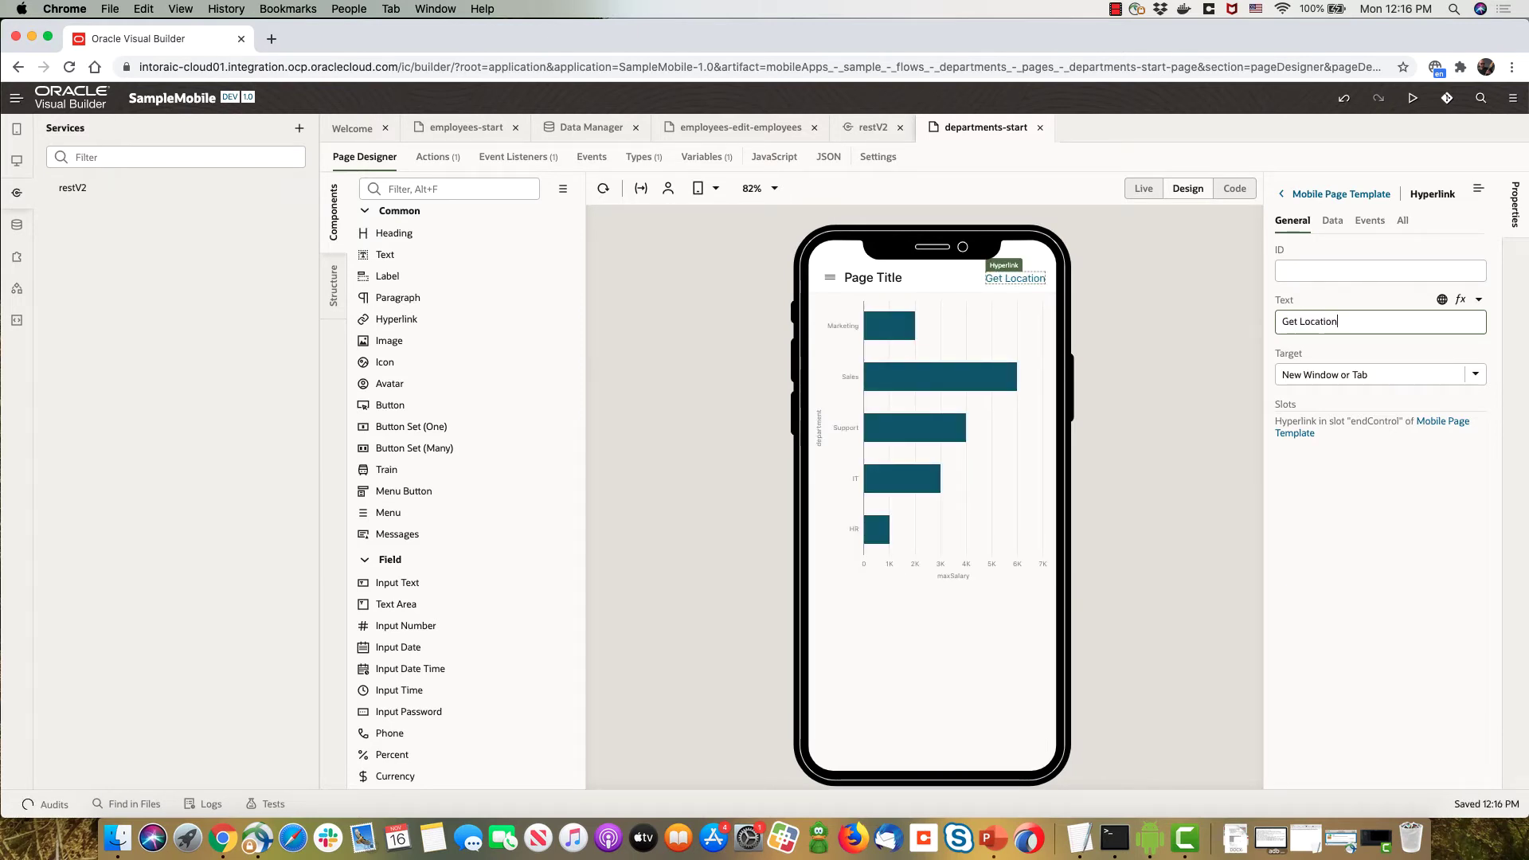
Create a click event for the Get Location hyperlink and add a Get Location action to its action chain.
left_click(1367, 222)
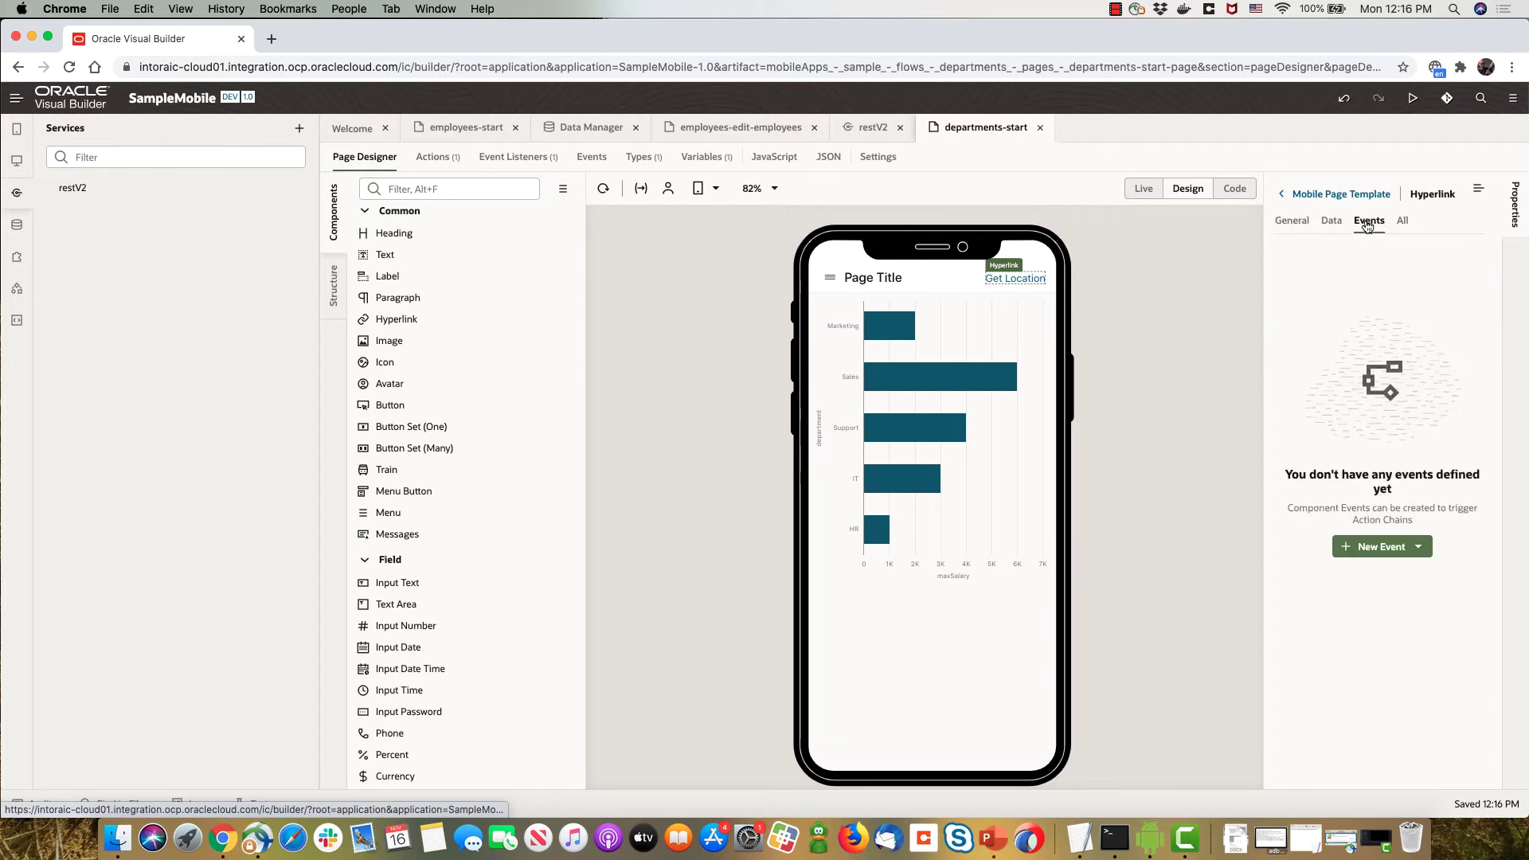
left_click(1390, 548)
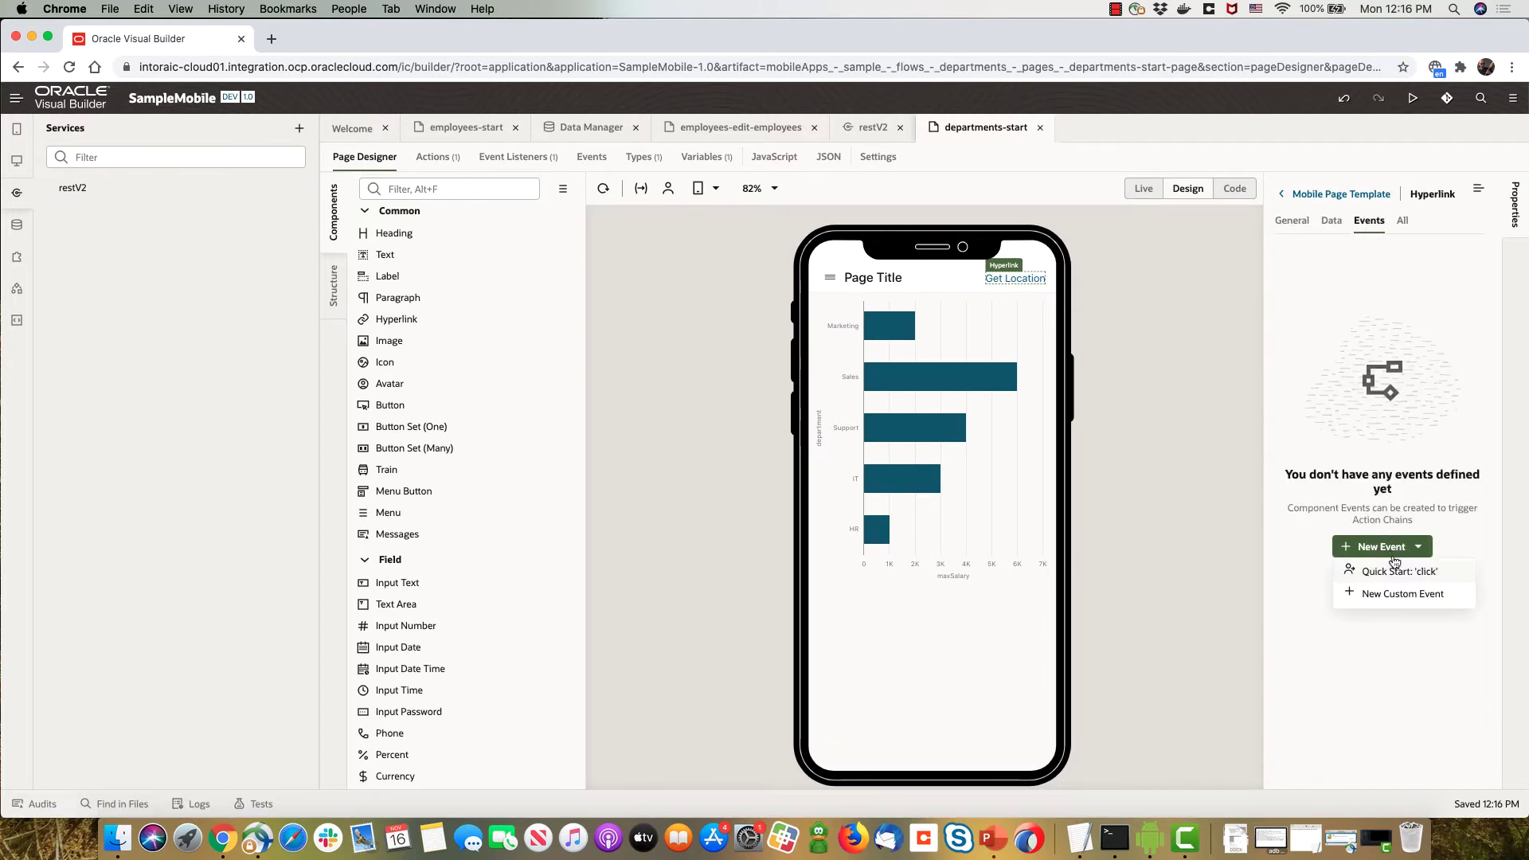
left_click(1399, 573)
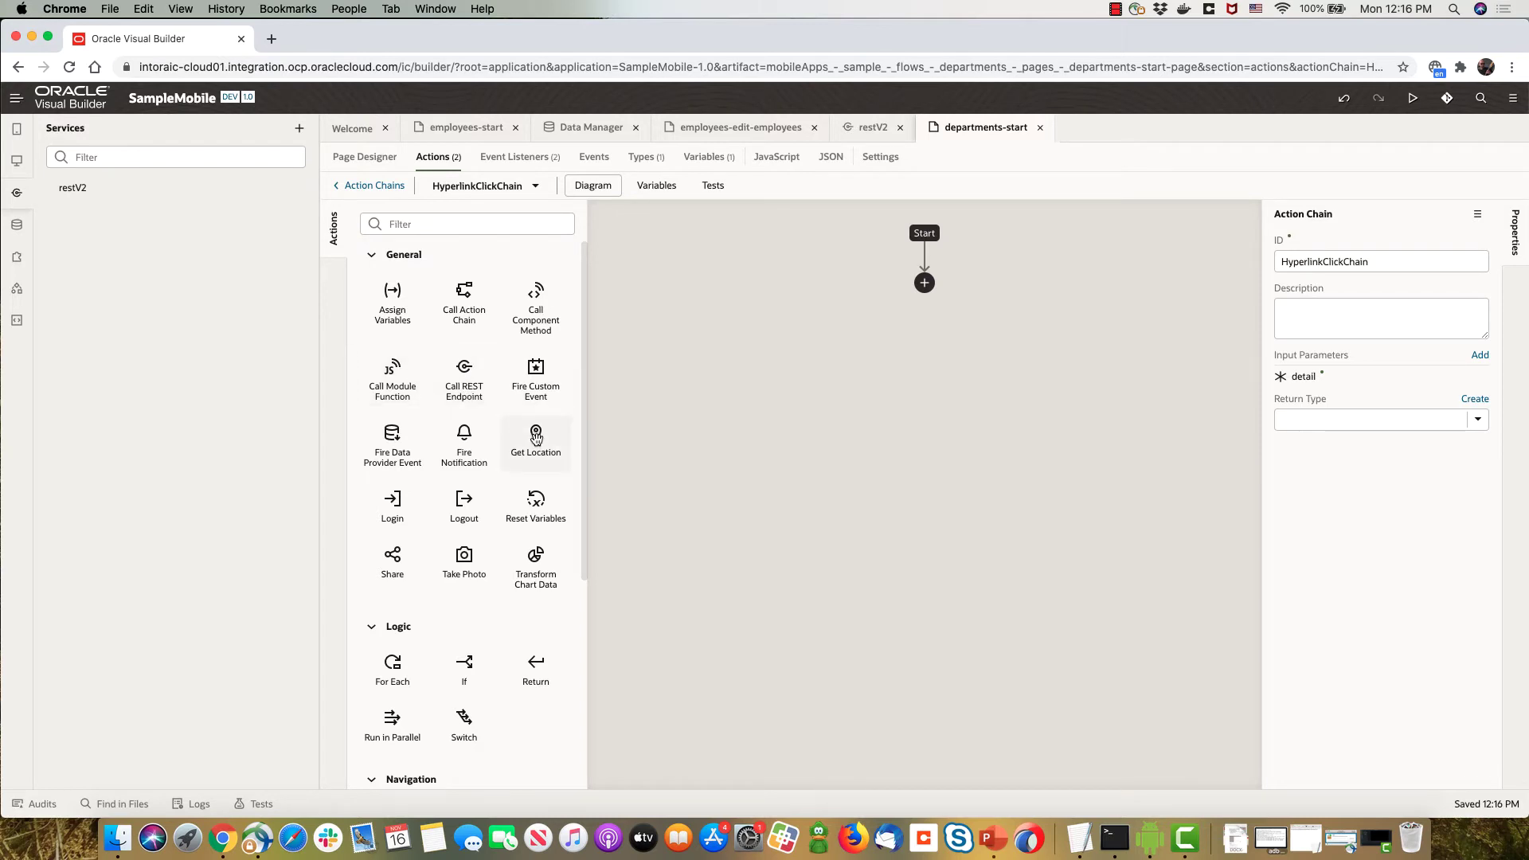
left_click_drag(536, 438, 923, 285)
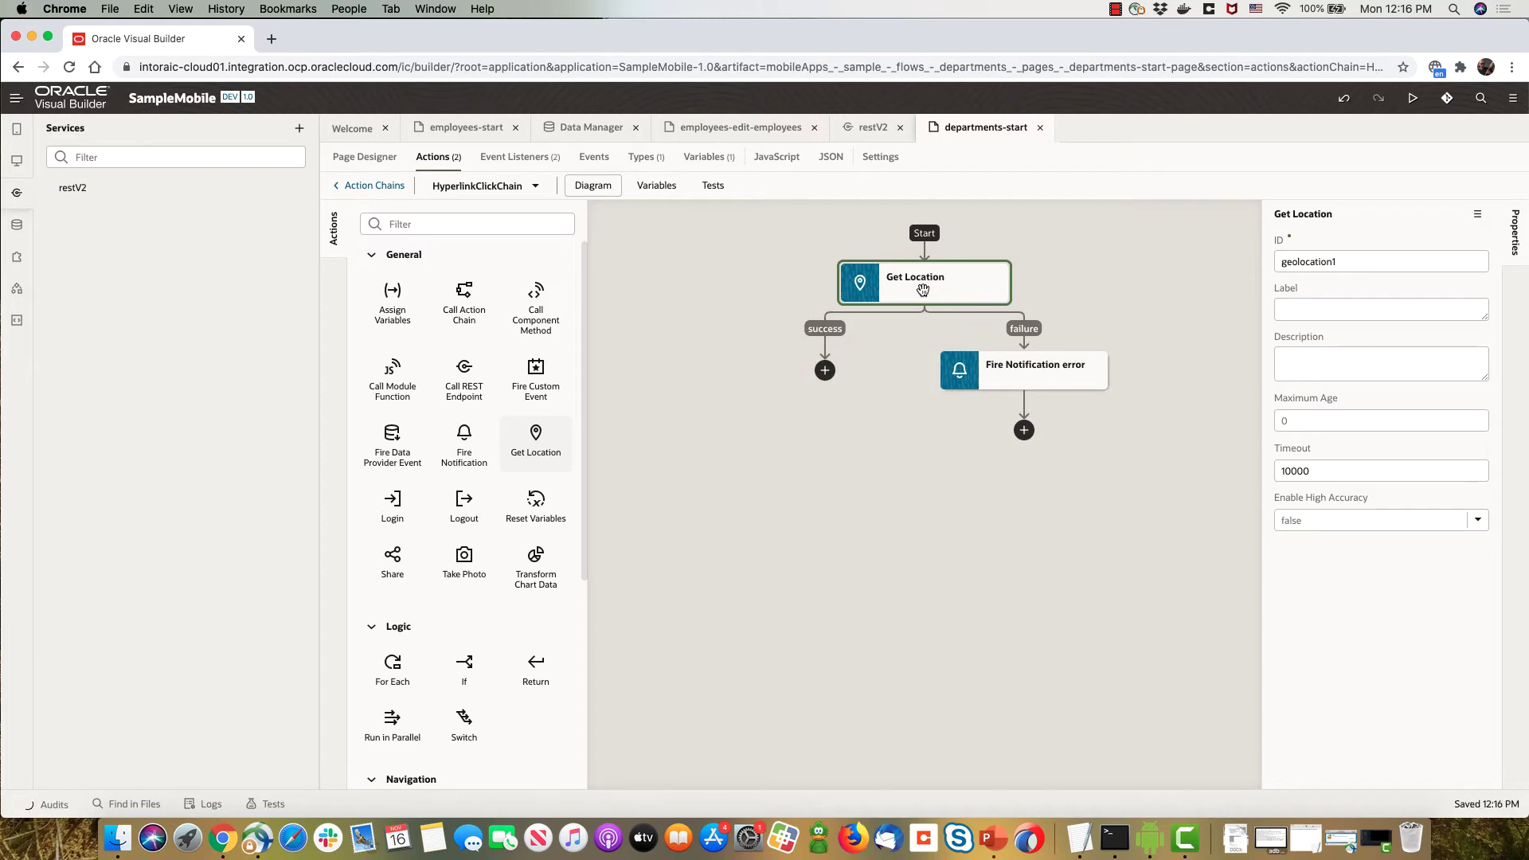
Add a Fire Notification action to the success branch of Get Location with the summary "Your Location".
left_click_drag(471, 438, 827, 375)
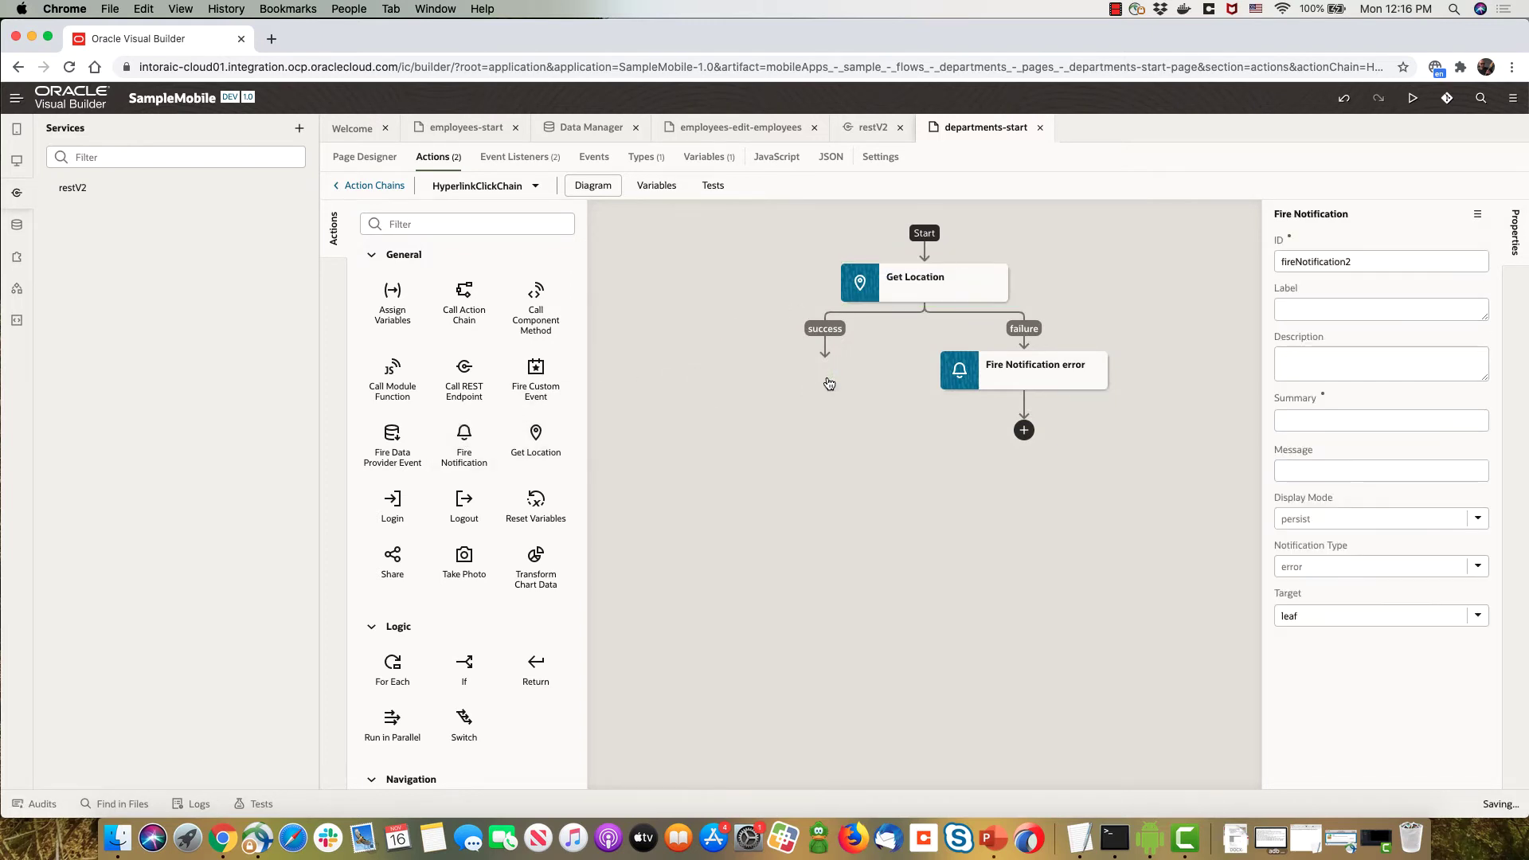
left_click(1361, 419)
type("Your Location")
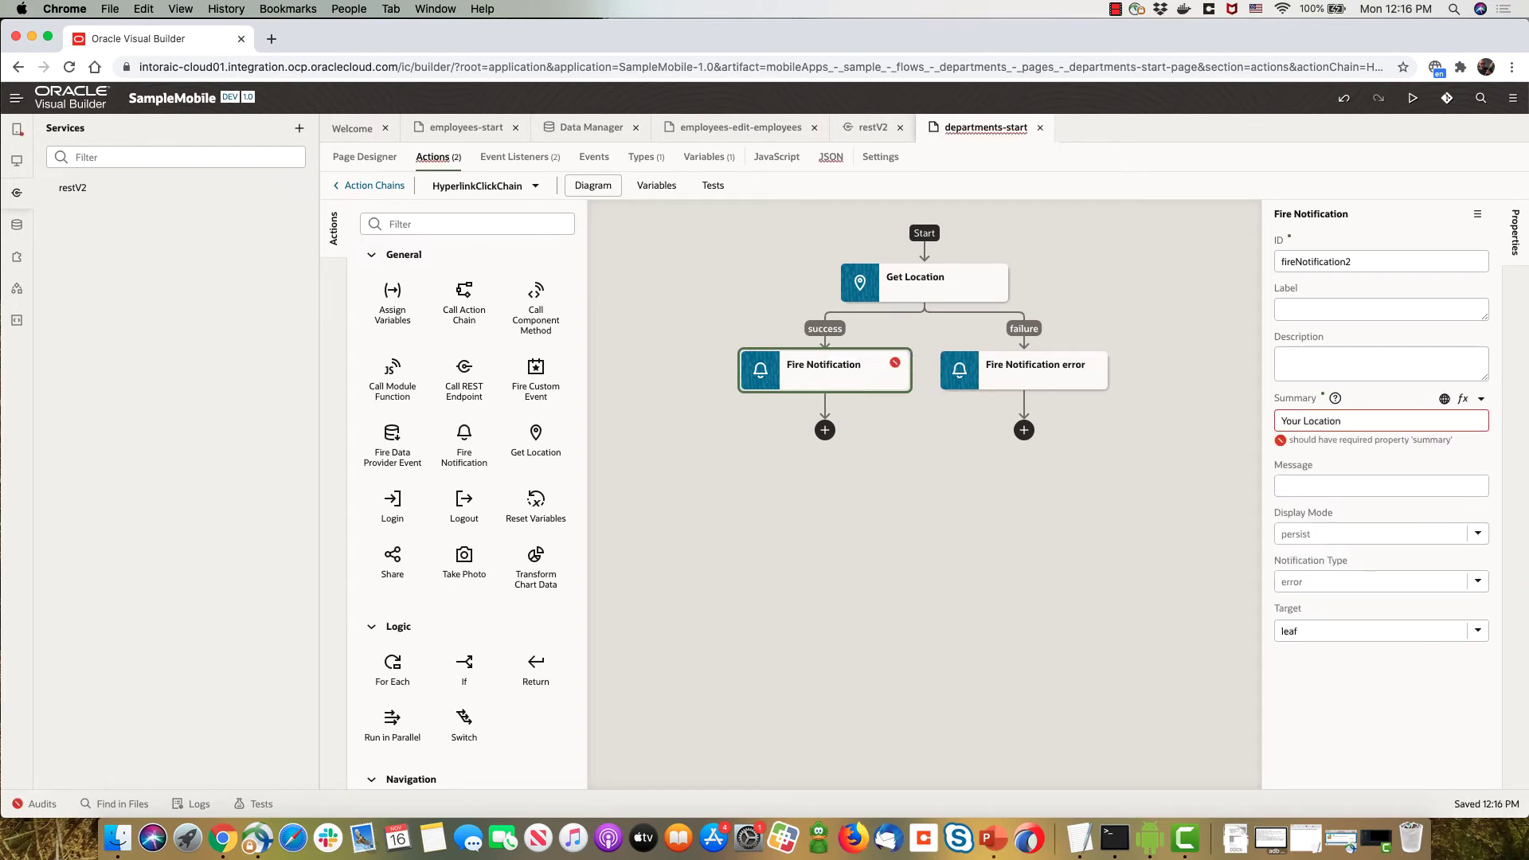
Set the notification's message to an expression joining the geolocation1 latitude and longitude coordinates with a " " separator.
left_click(1451, 480)
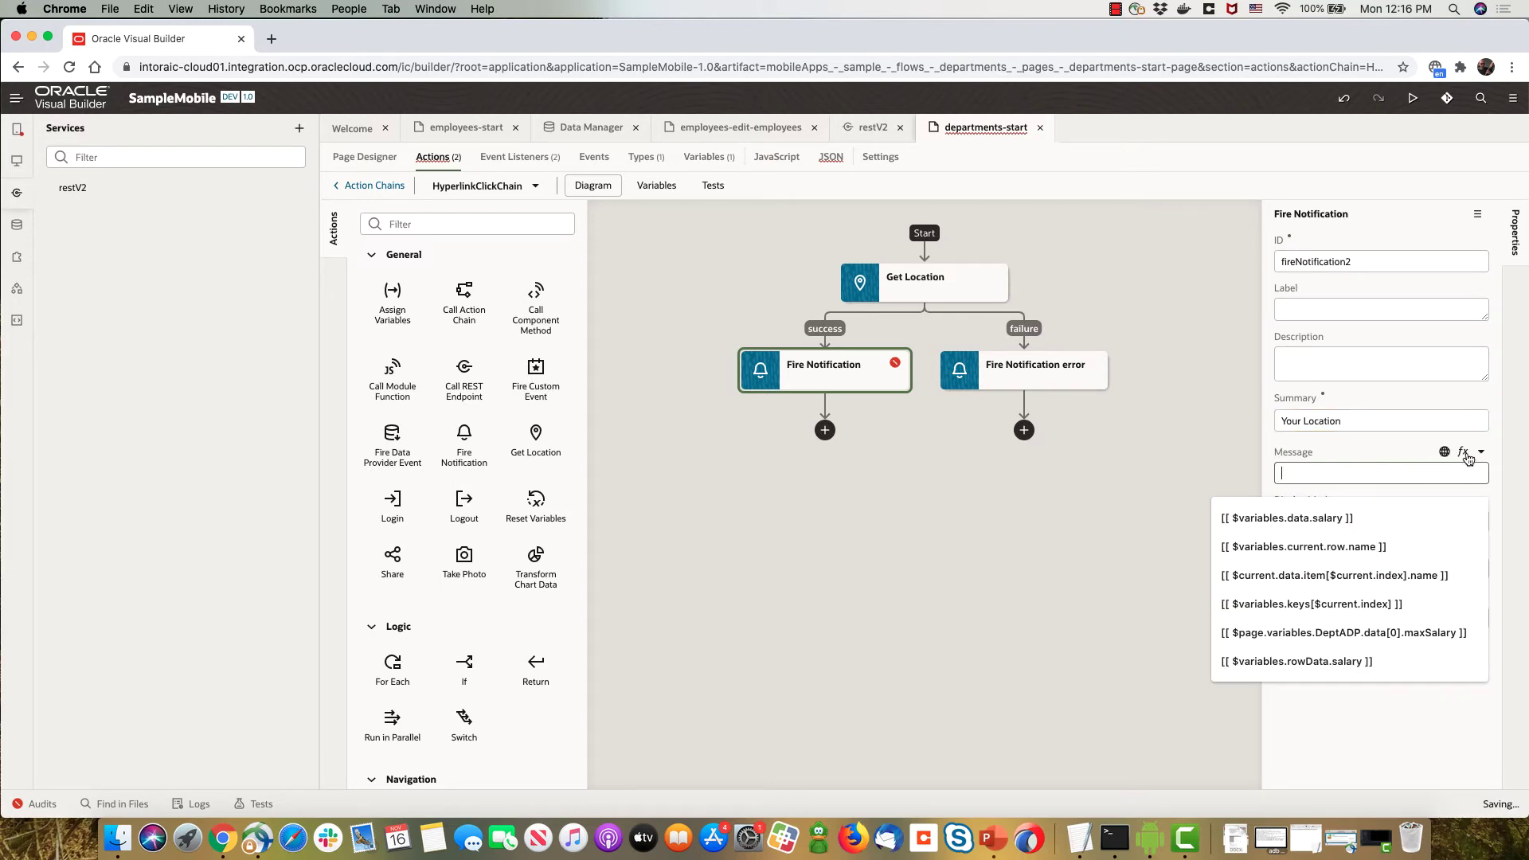
left_click(1466, 453)
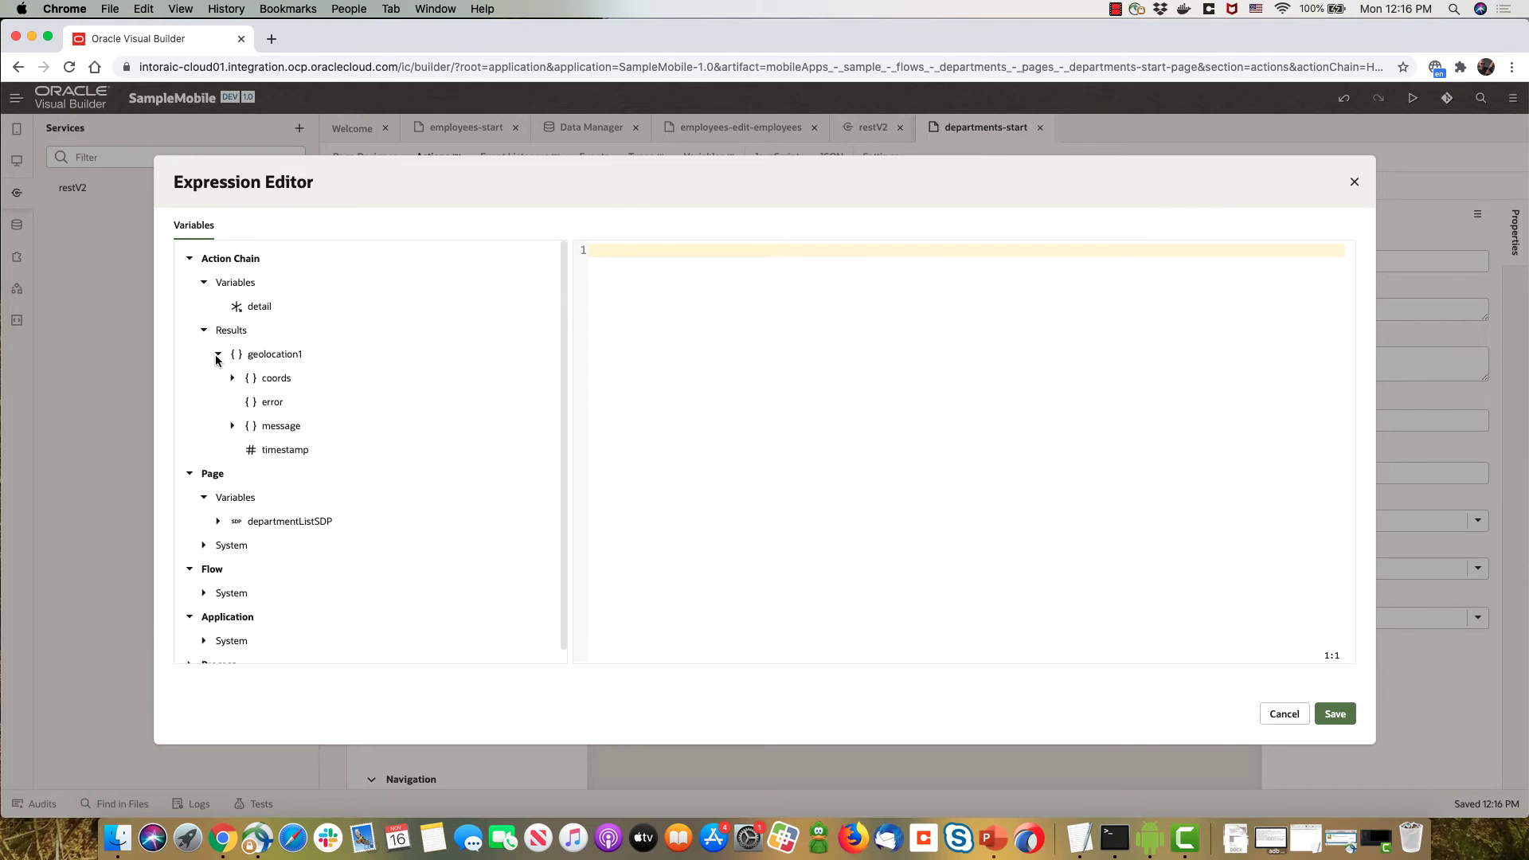
left_click(230, 378)
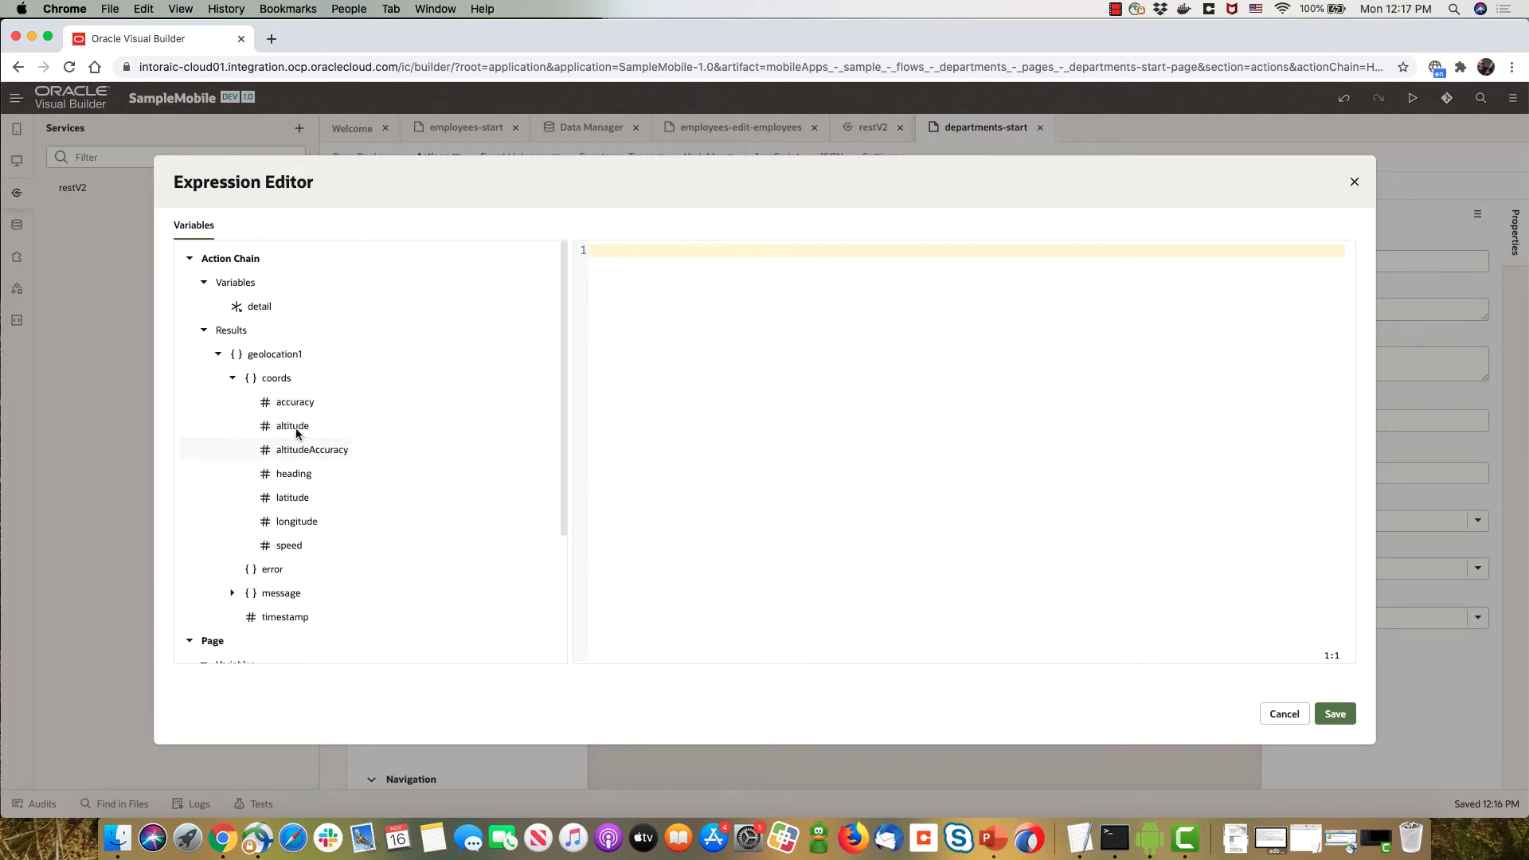
left_click(302, 496)
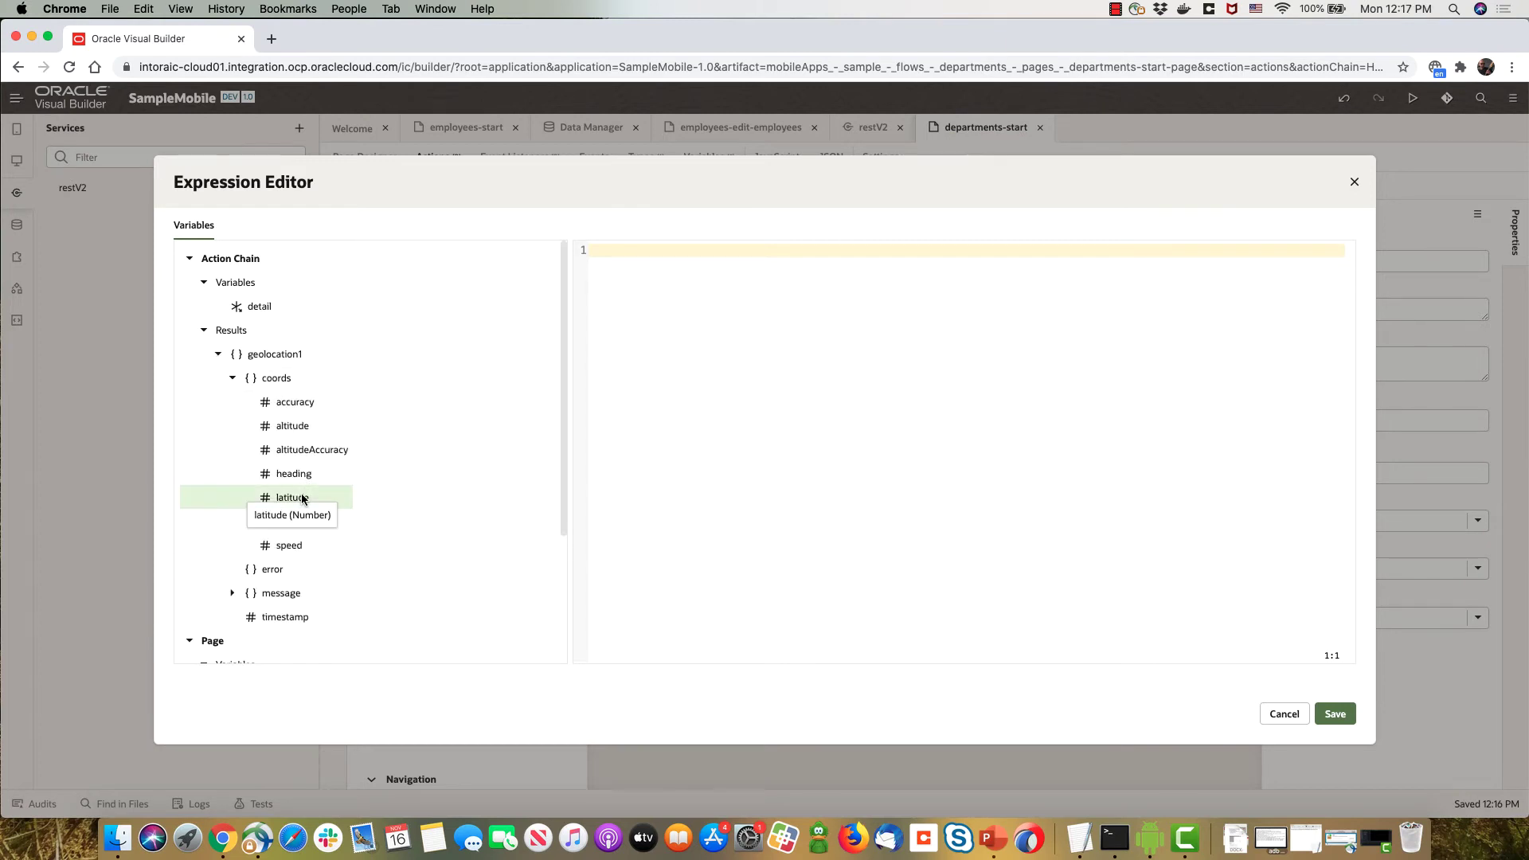
double_click(303, 498)
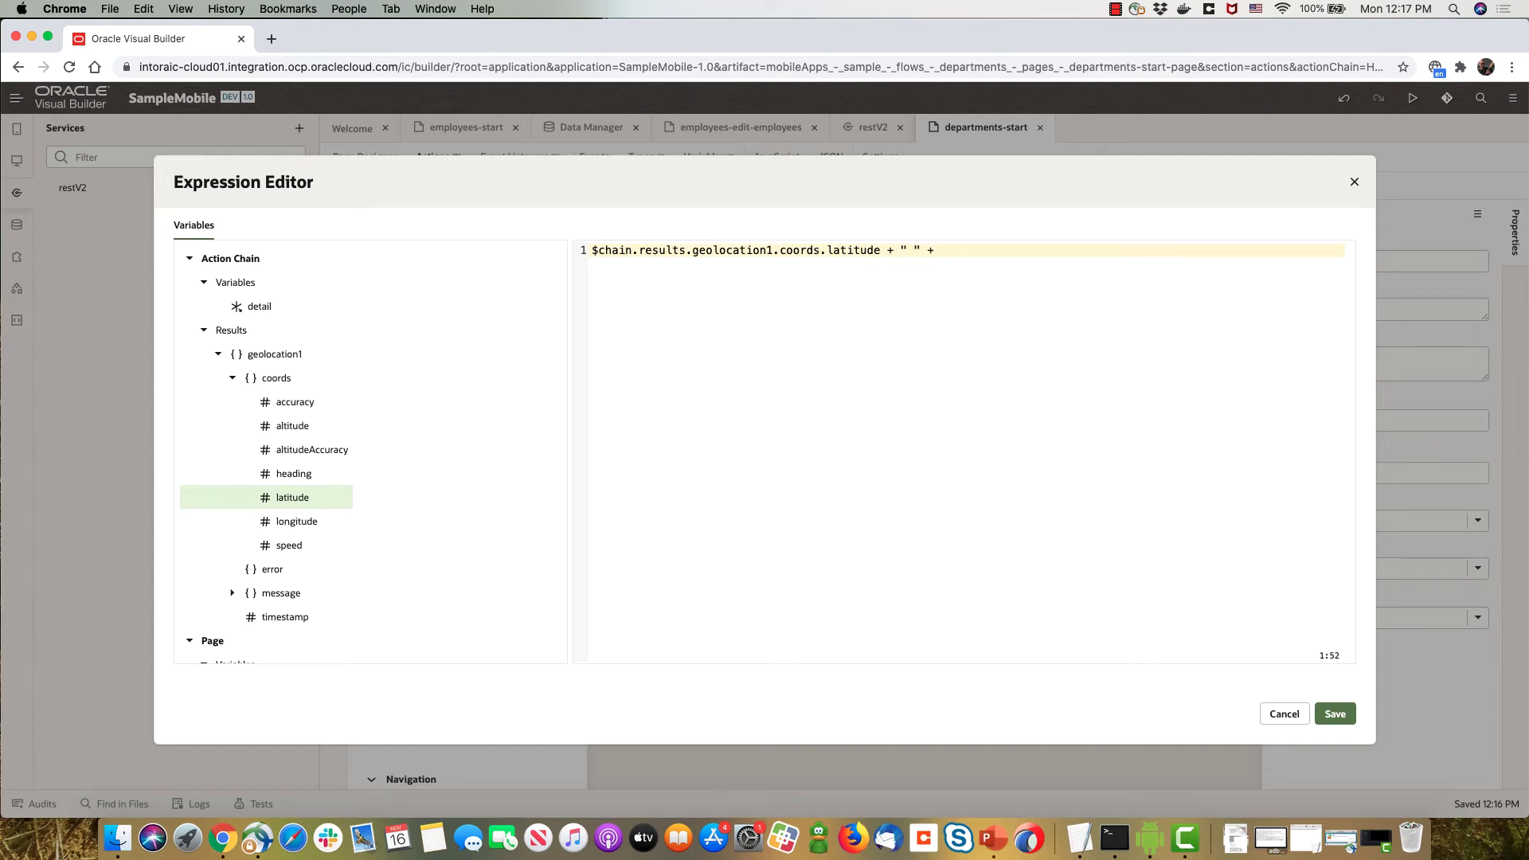
left_click(318, 522)
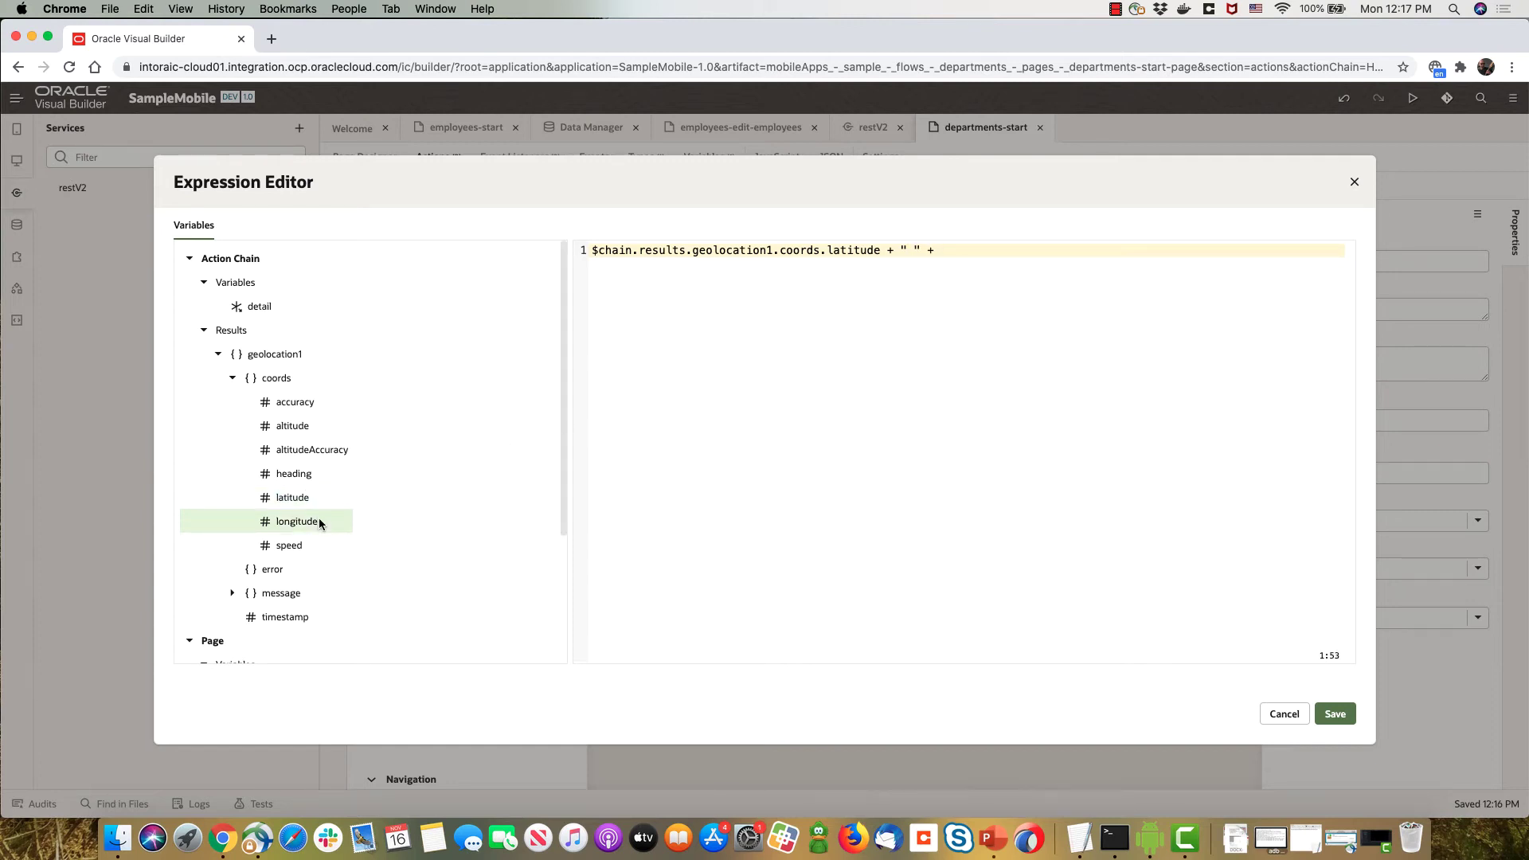
double_click(319, 522)
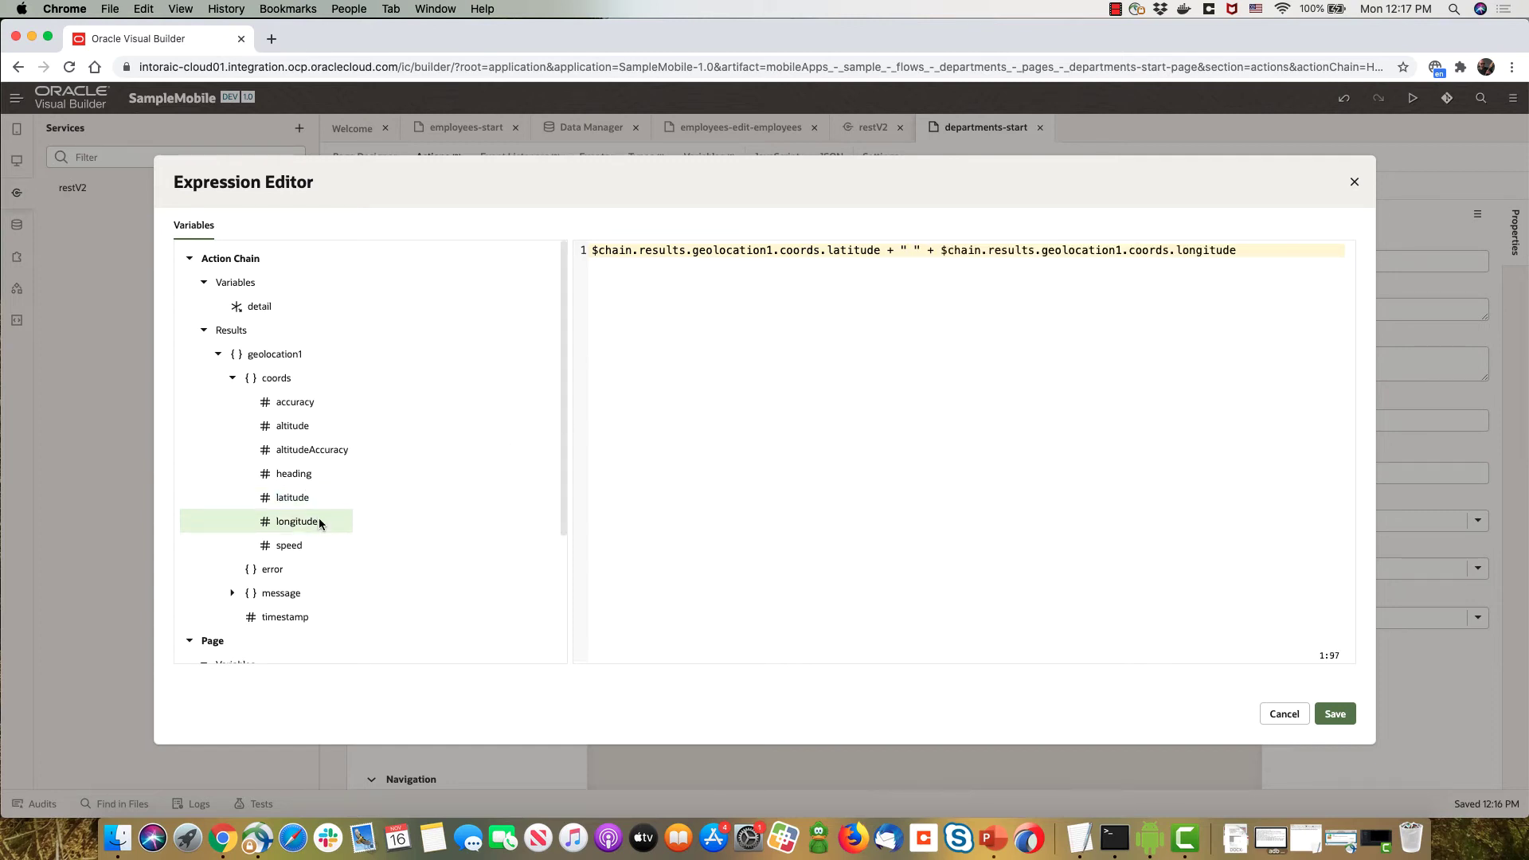
left_click(1343, 714)
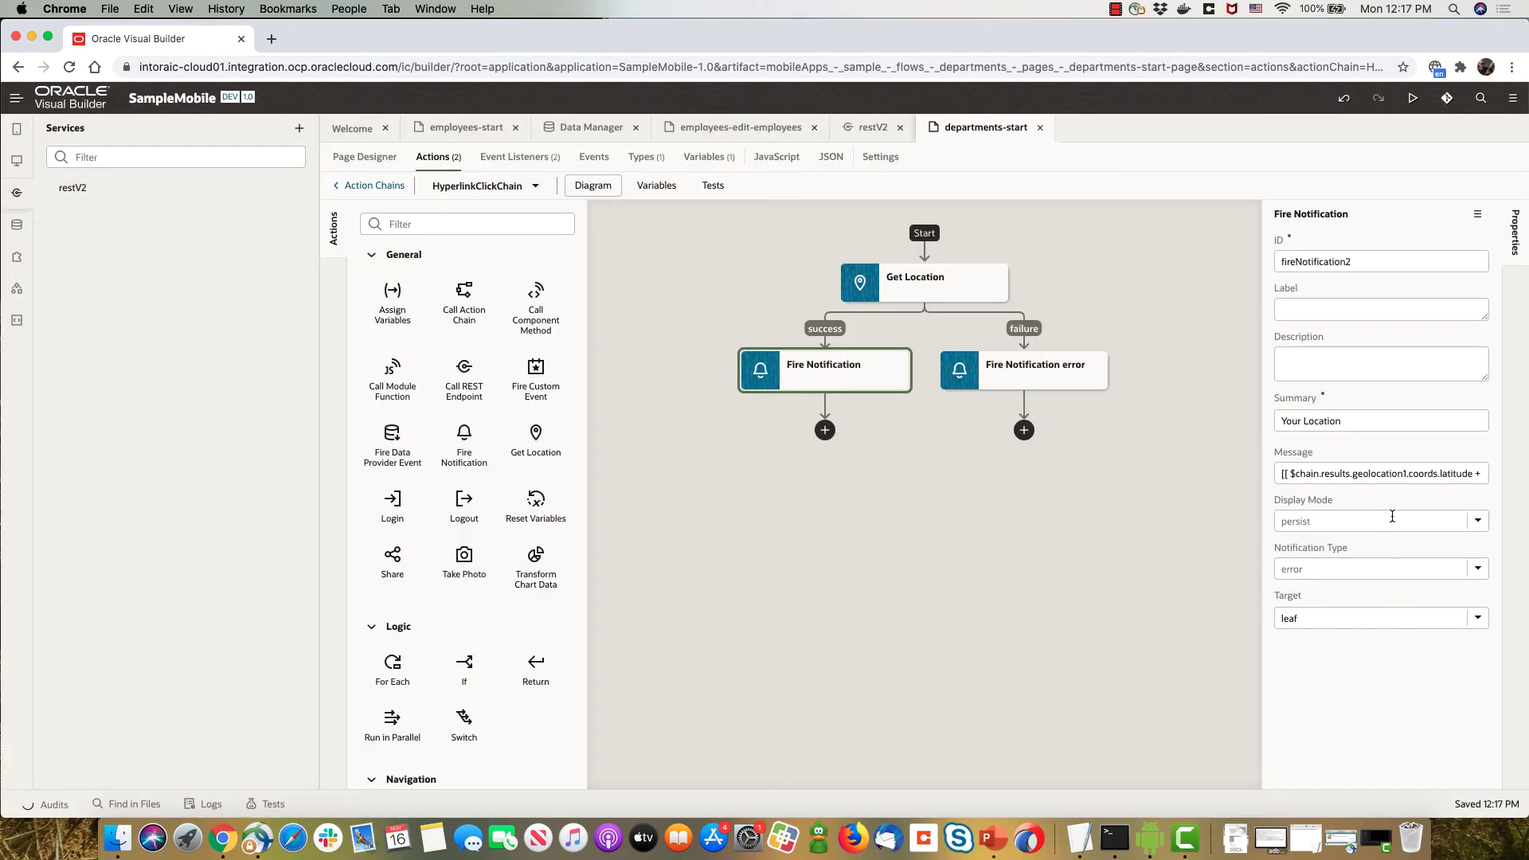
Set the success notification's display mode to transient and its notification type to info.
left_click(1393, 518)
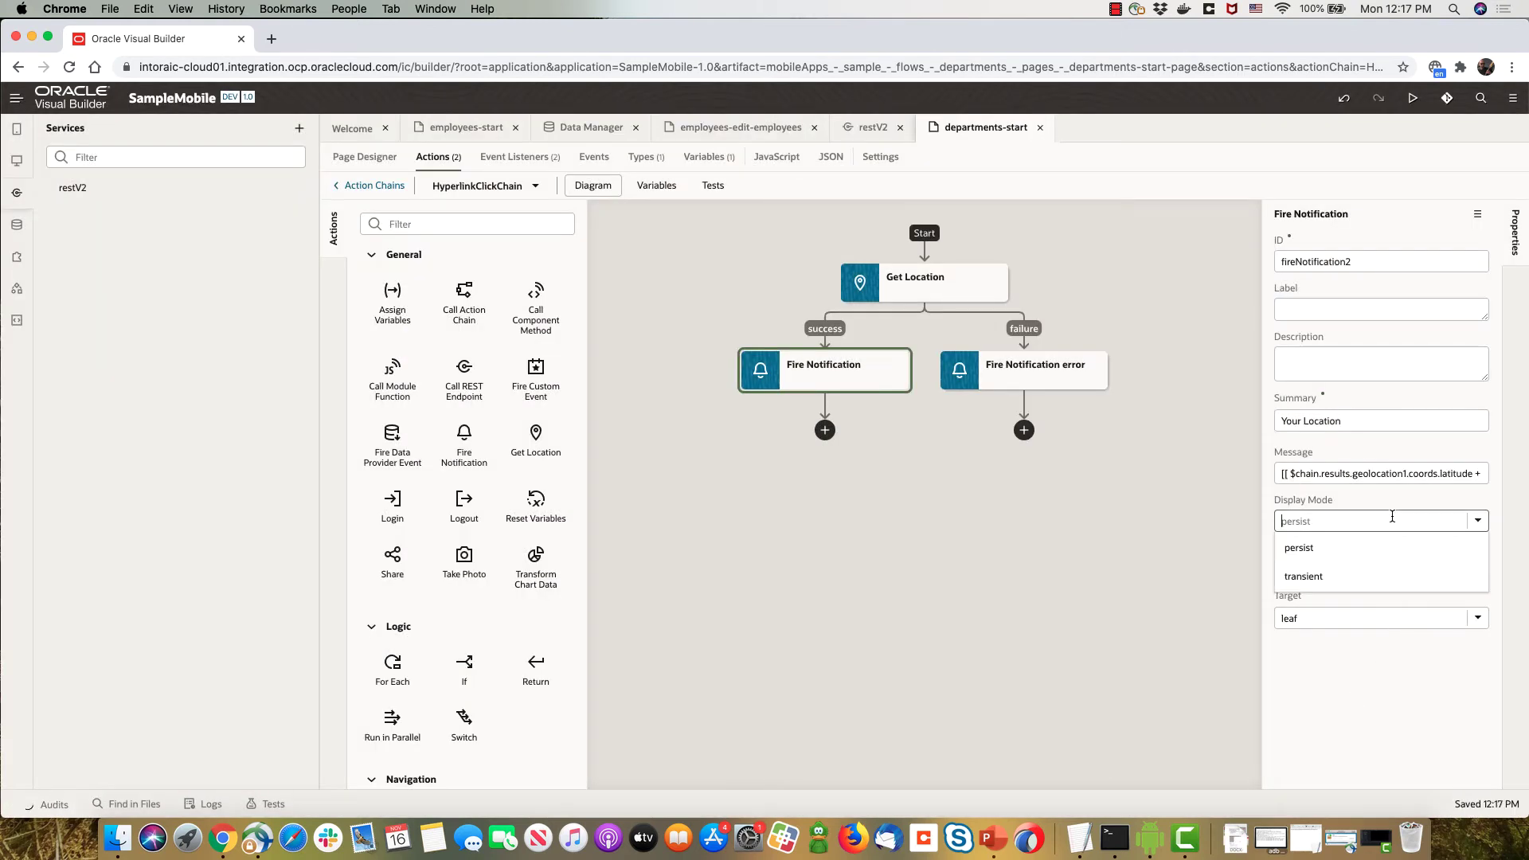
left_click(1350, 576)
left_click(1347, 568)
left_click(1342, 594)
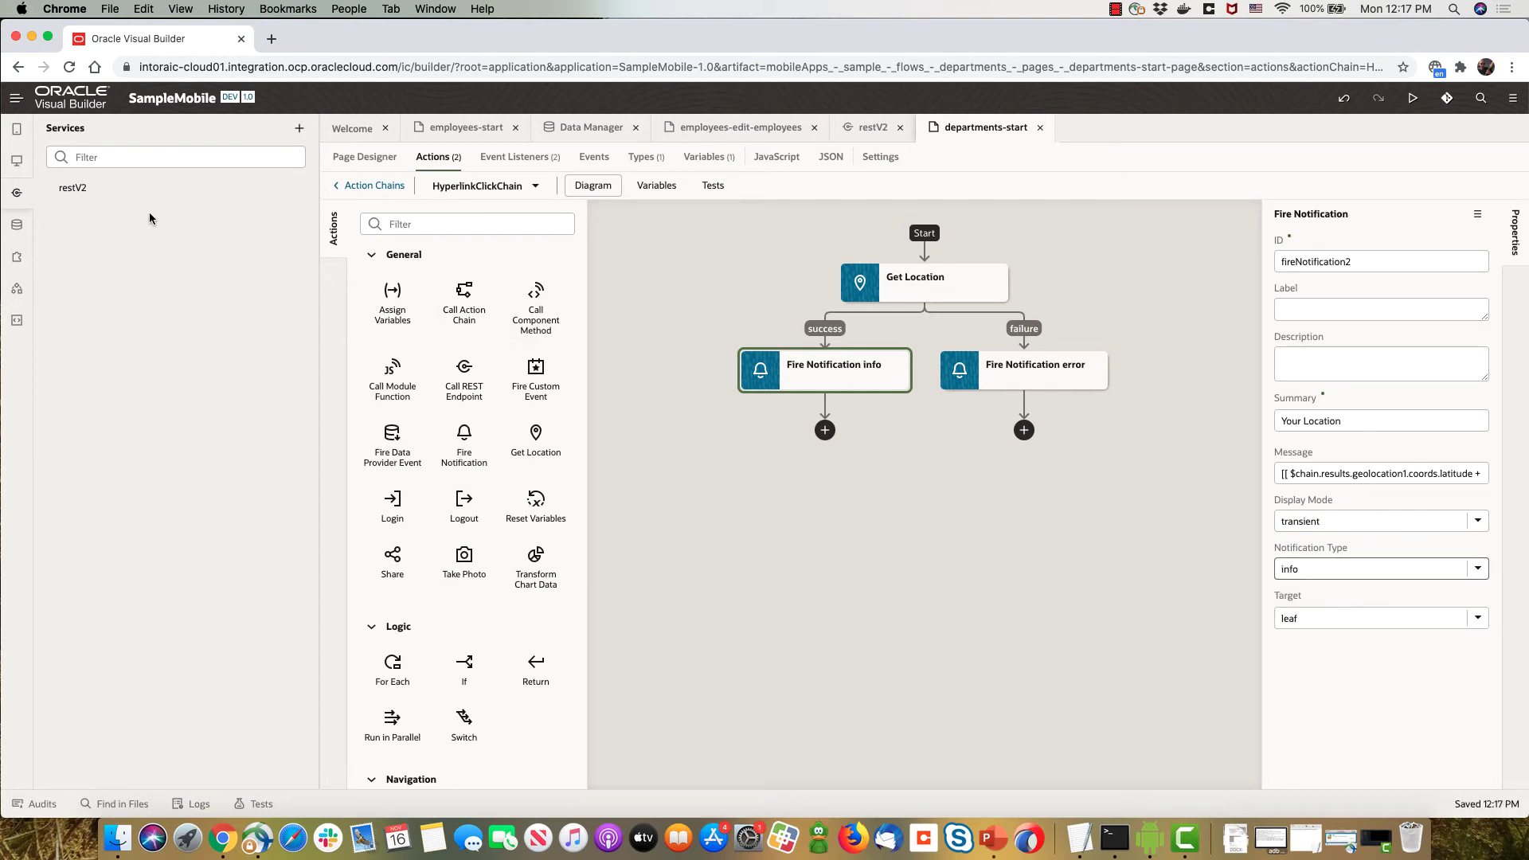
Open the settings of the sample mobile app.
left_click(15, 130)
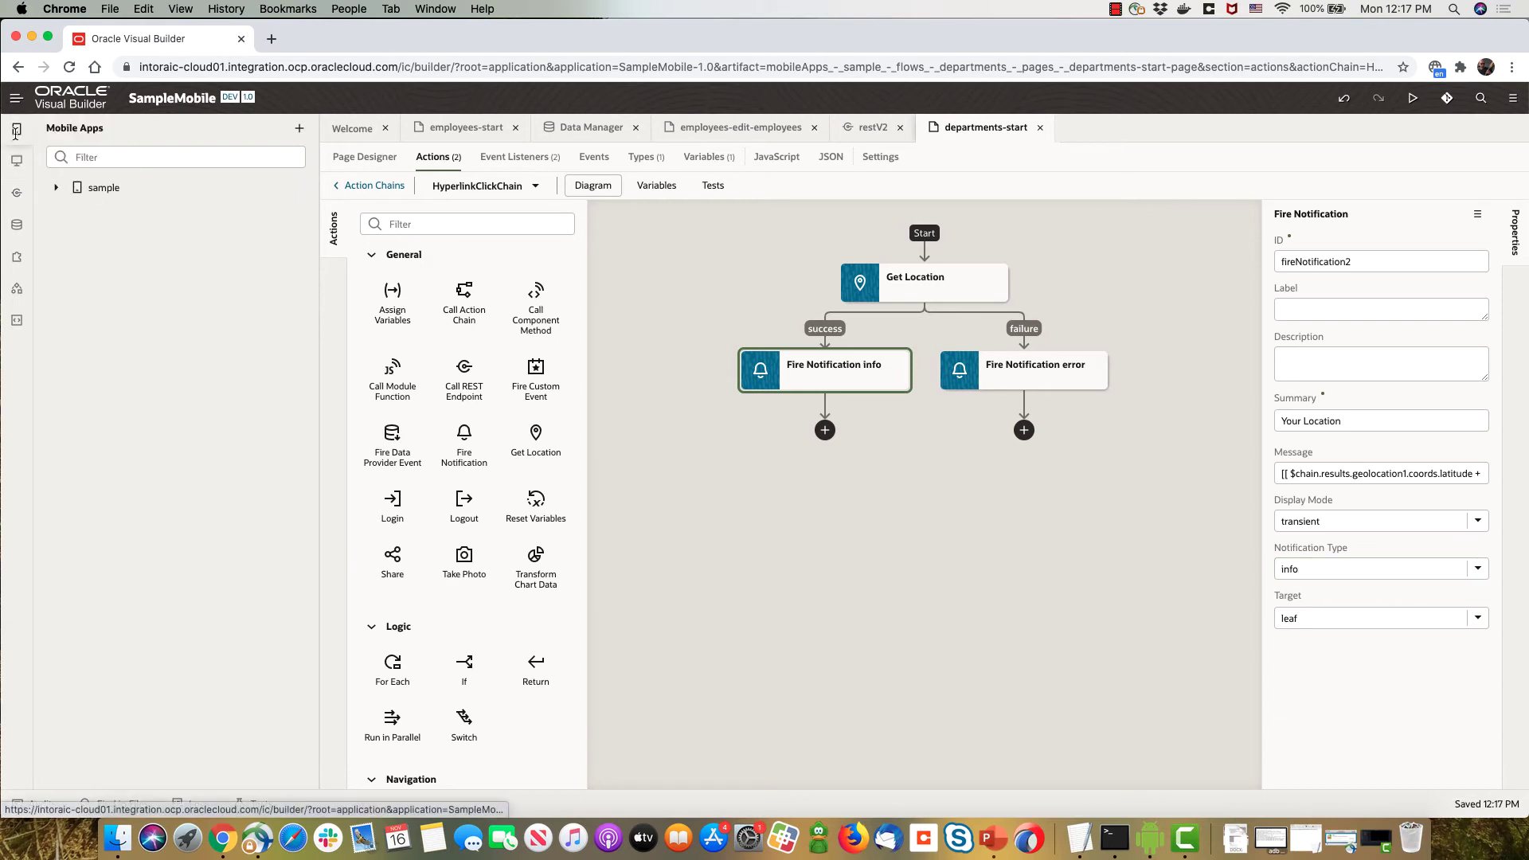
left_click(87, 188)
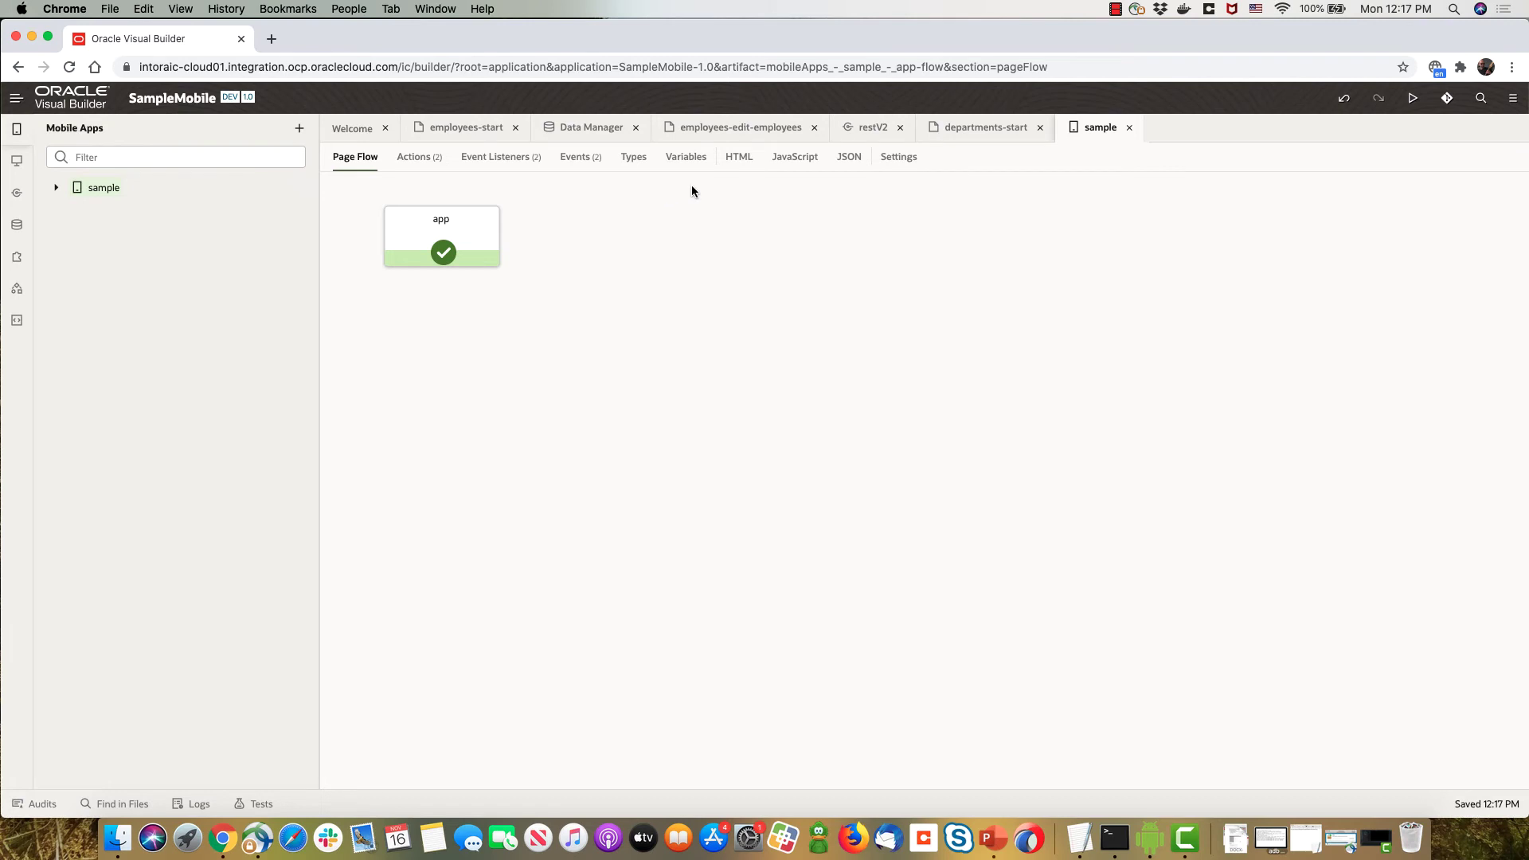
left_click(902, 156)
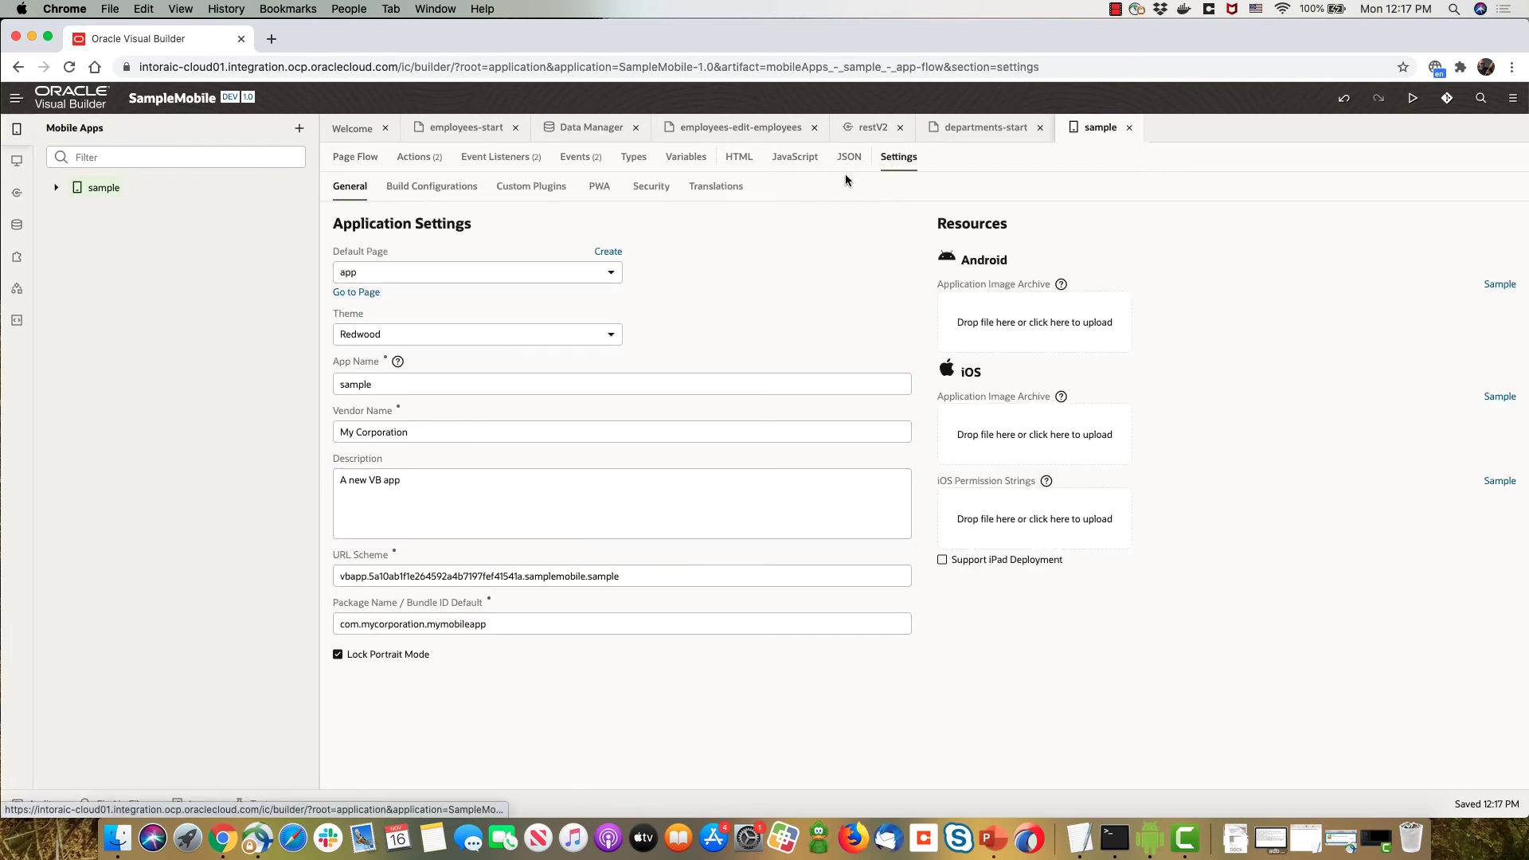
Examine the fields required for a new Android build configuration, and close the form without saving.
left_click(444, 187)
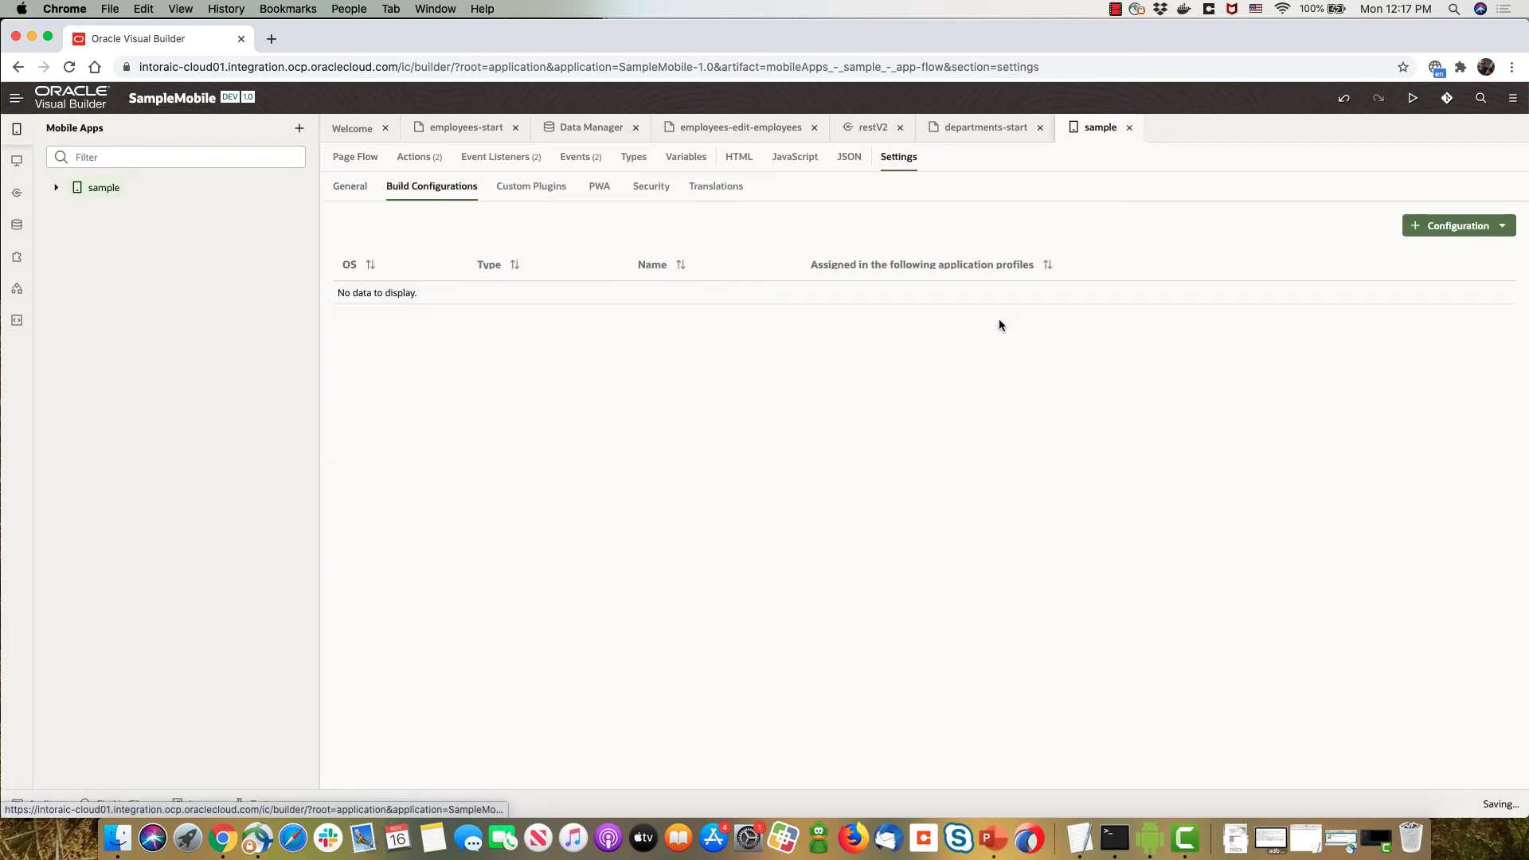
left_click(1502, 227)
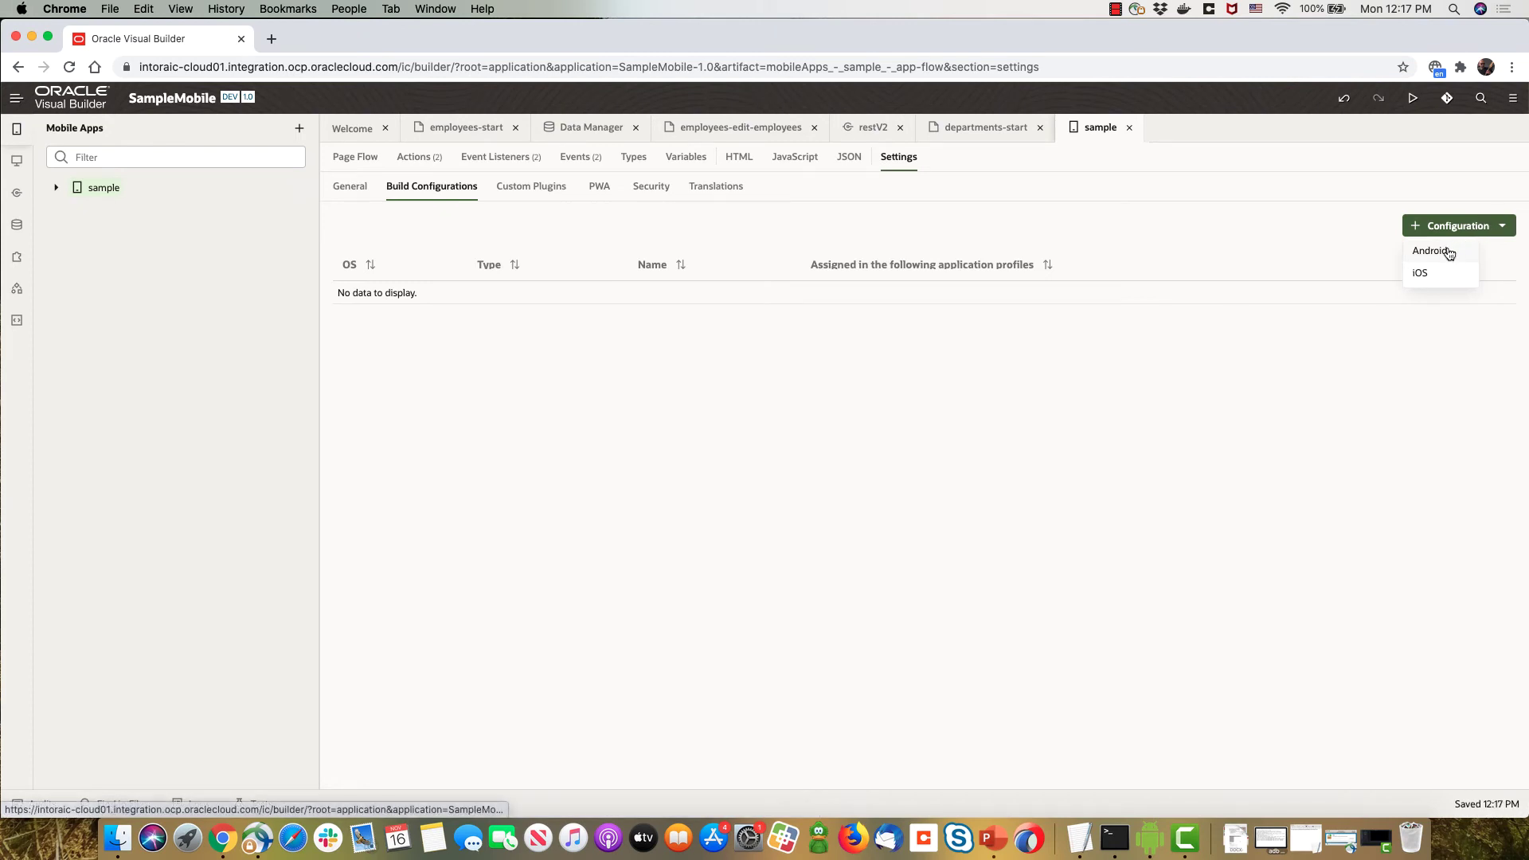
left_click(1438, 257)
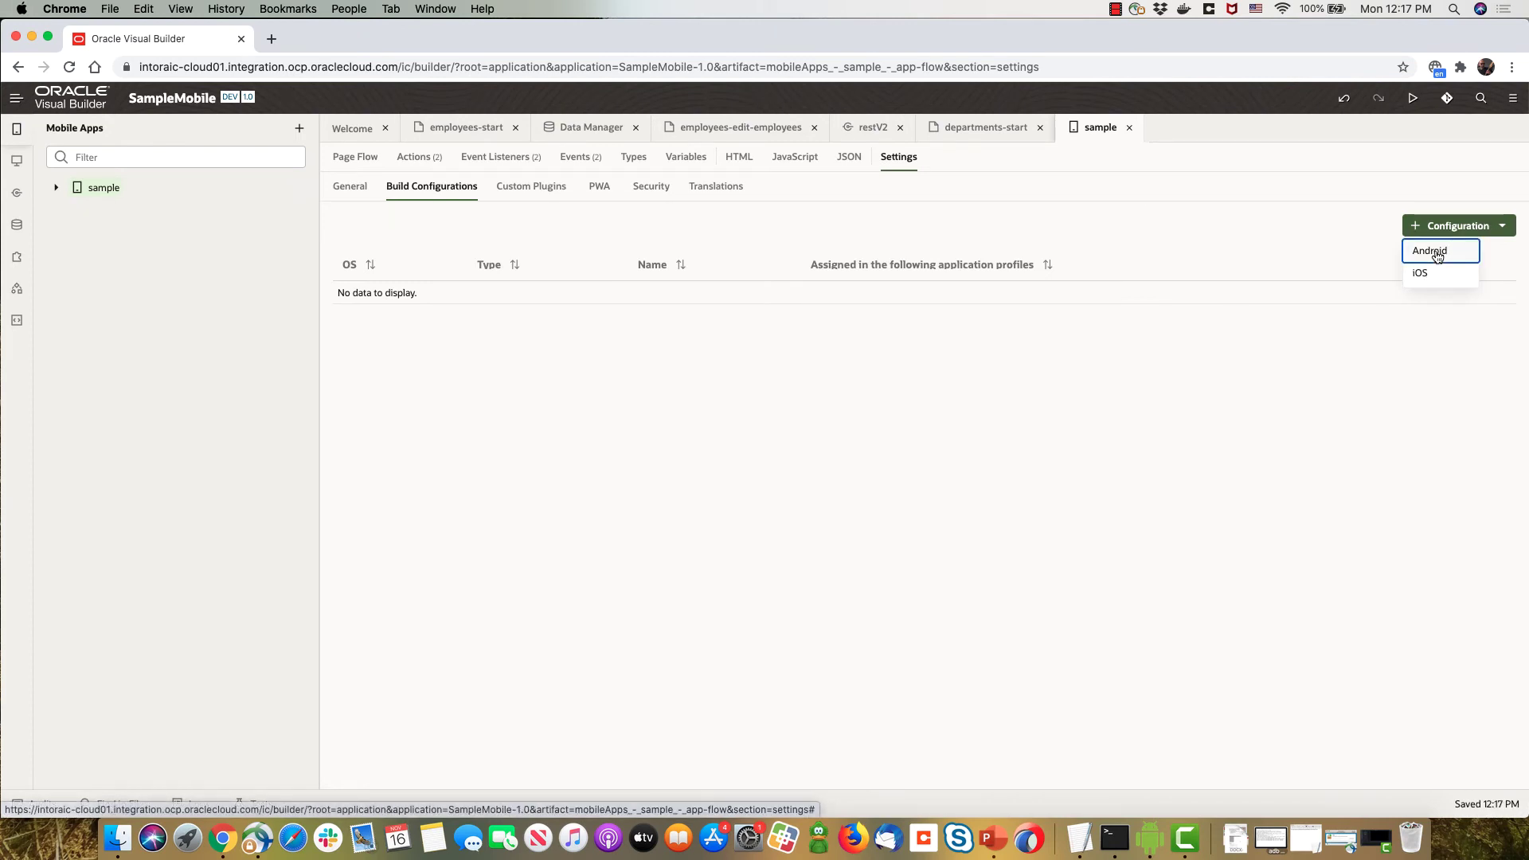
left_click(1437, 251)
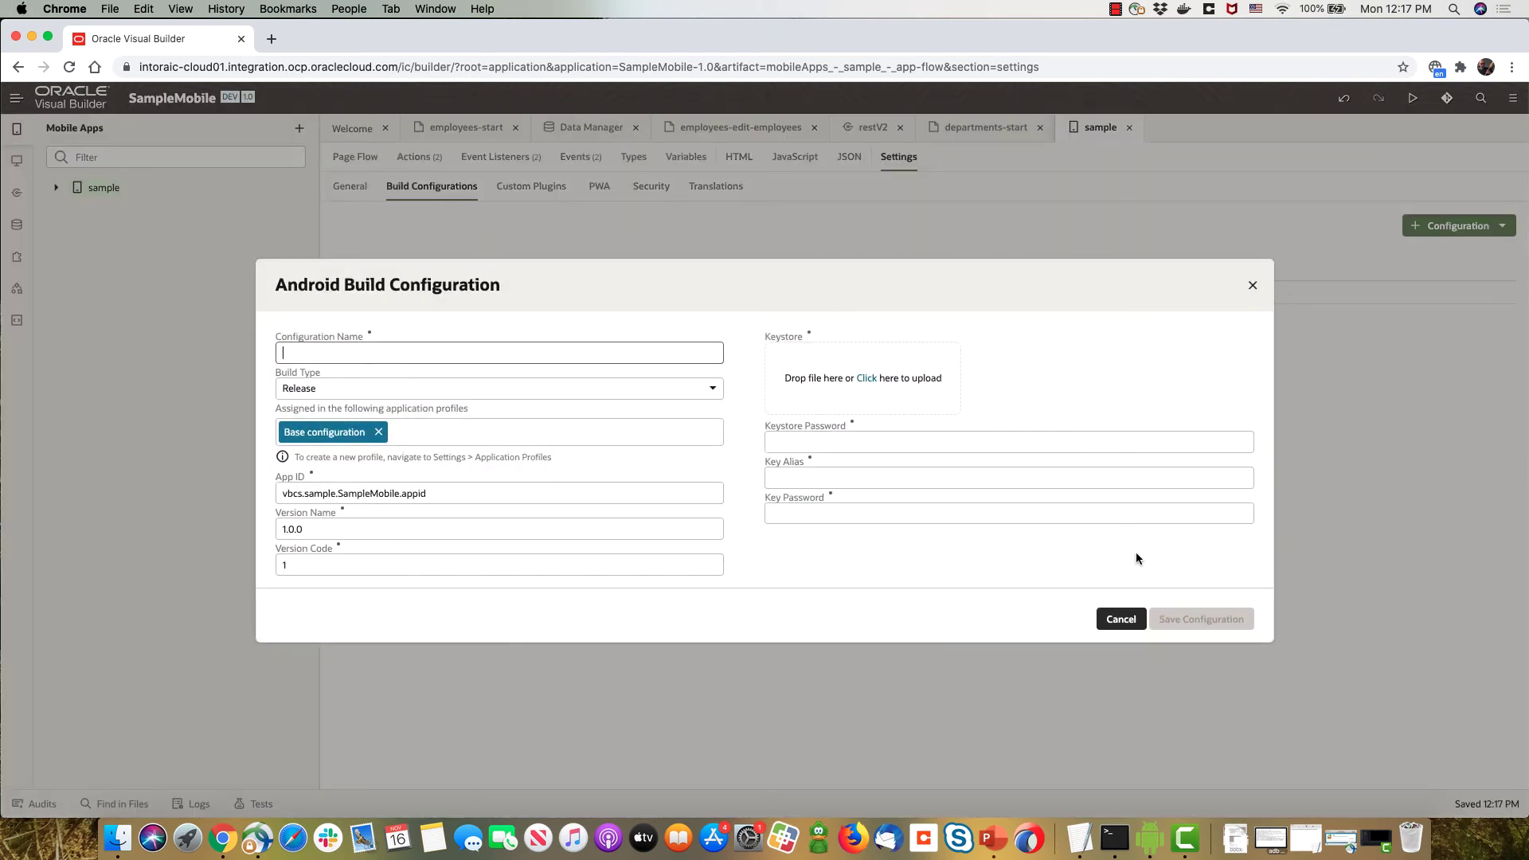
left_click(1121, 620)
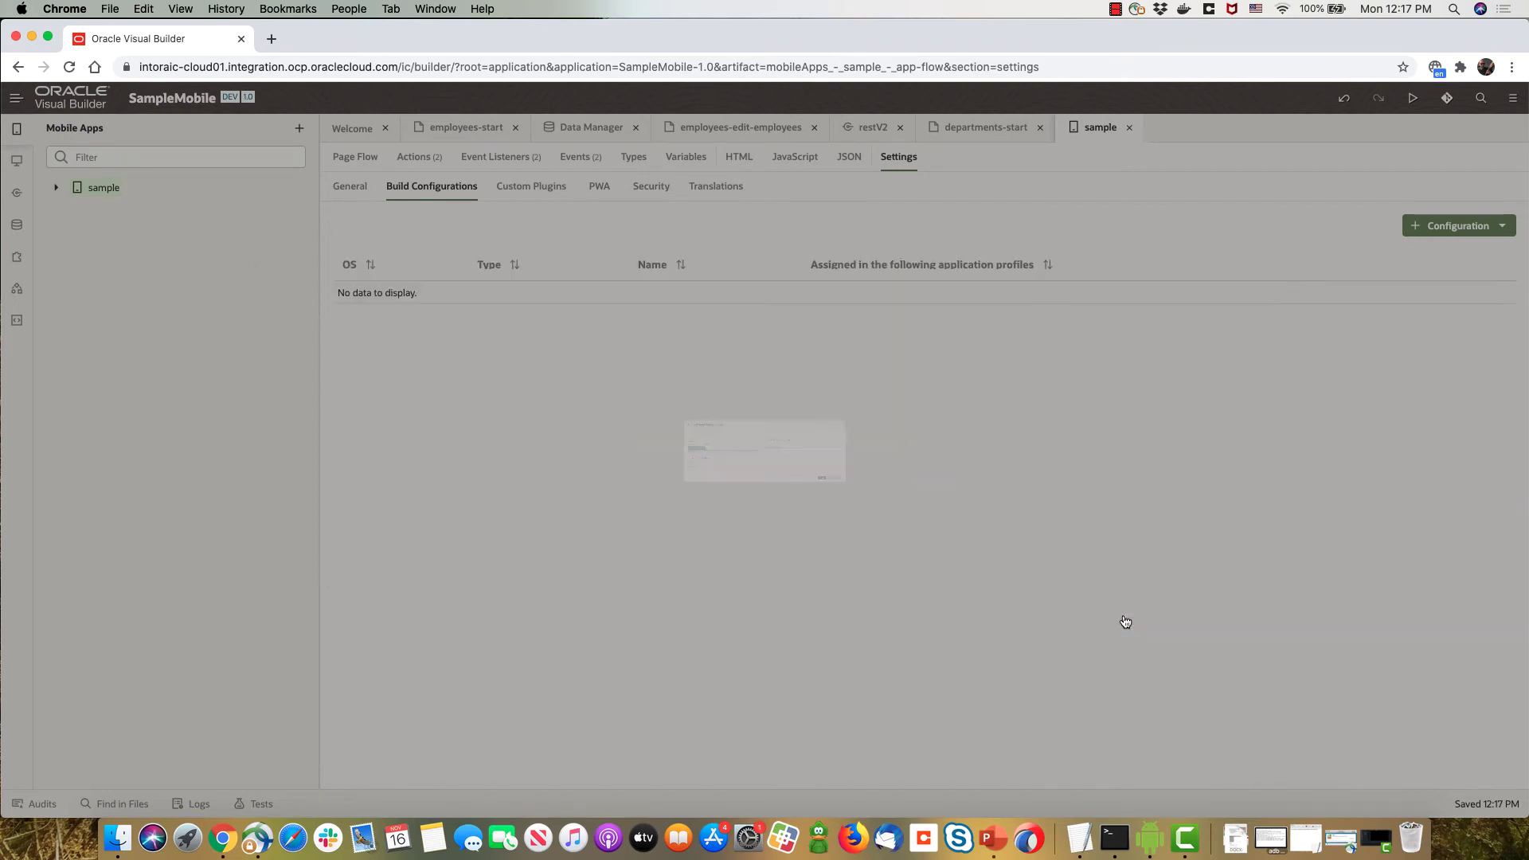
Enable Progressive Web App (PWA) support for the sample mobile app.
left_click(599, 185)
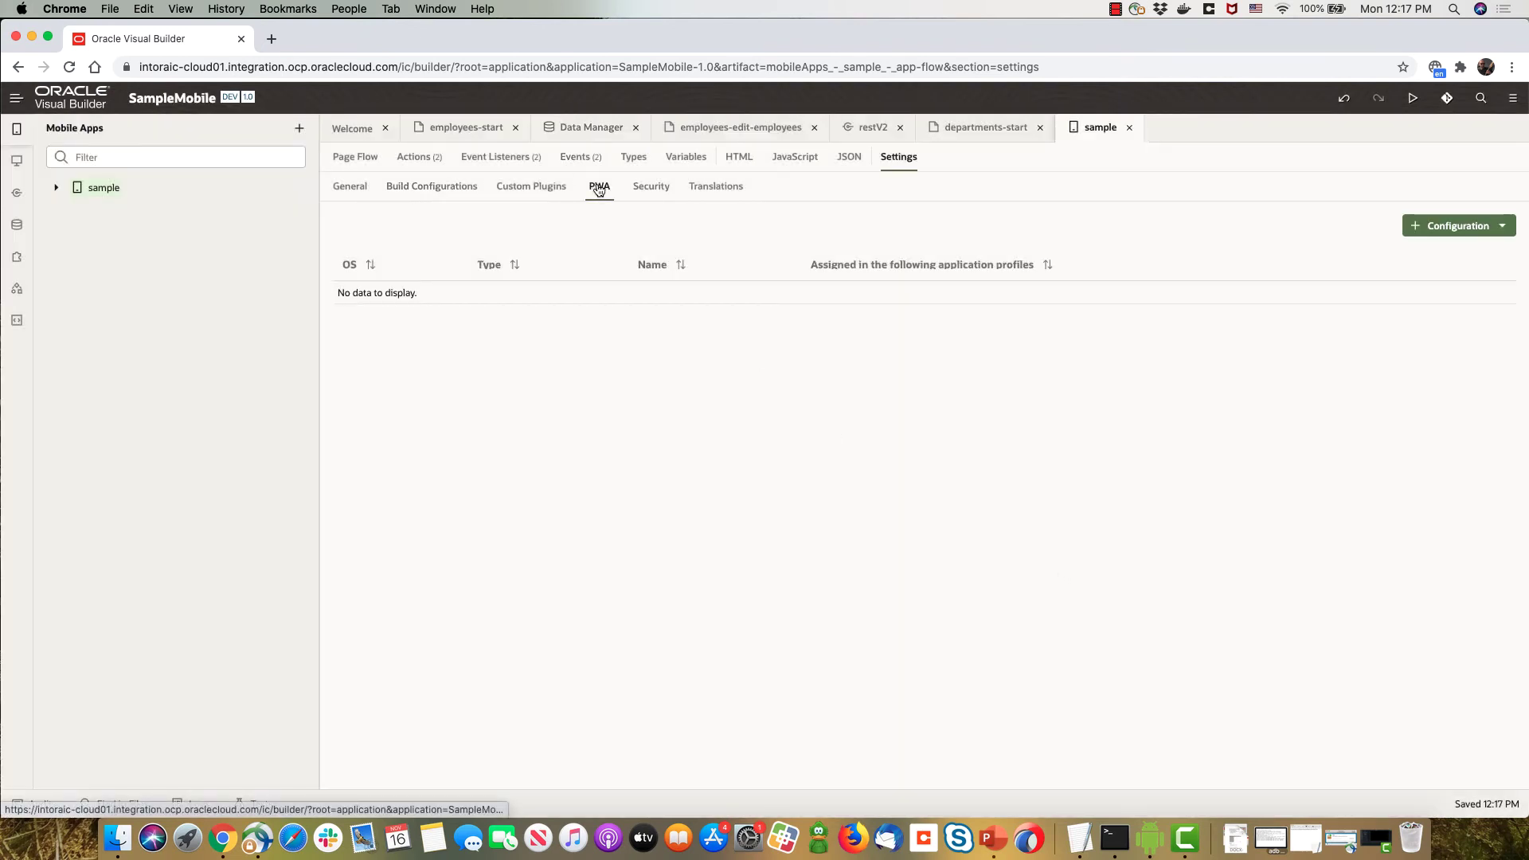
left_click(352, 223)
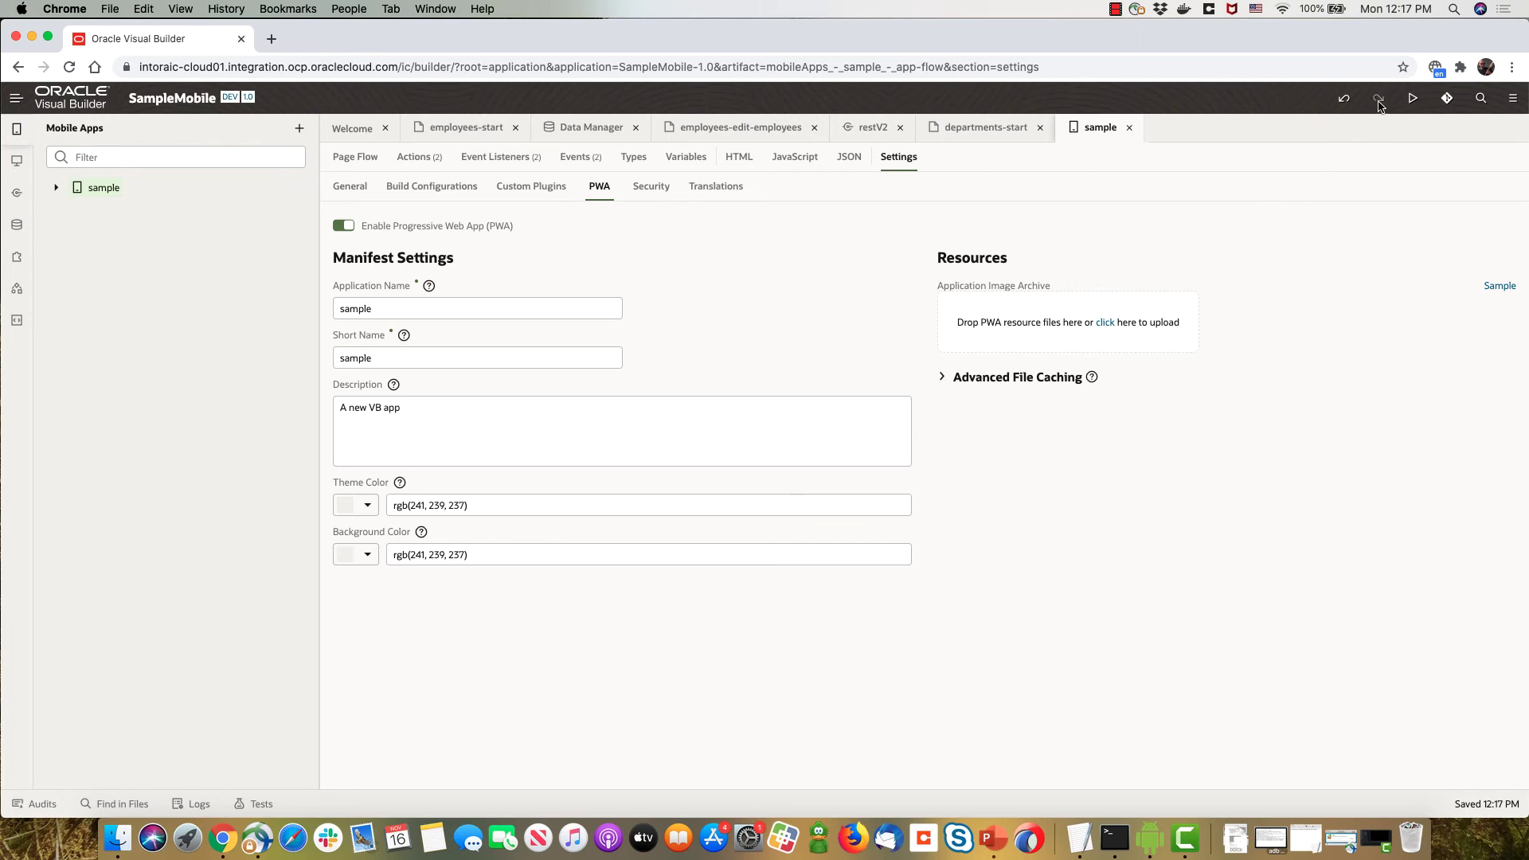
Run the sample app in preview and open the edit page of the QA employee with salary 3500 in the US.
left_click(1417, 98)
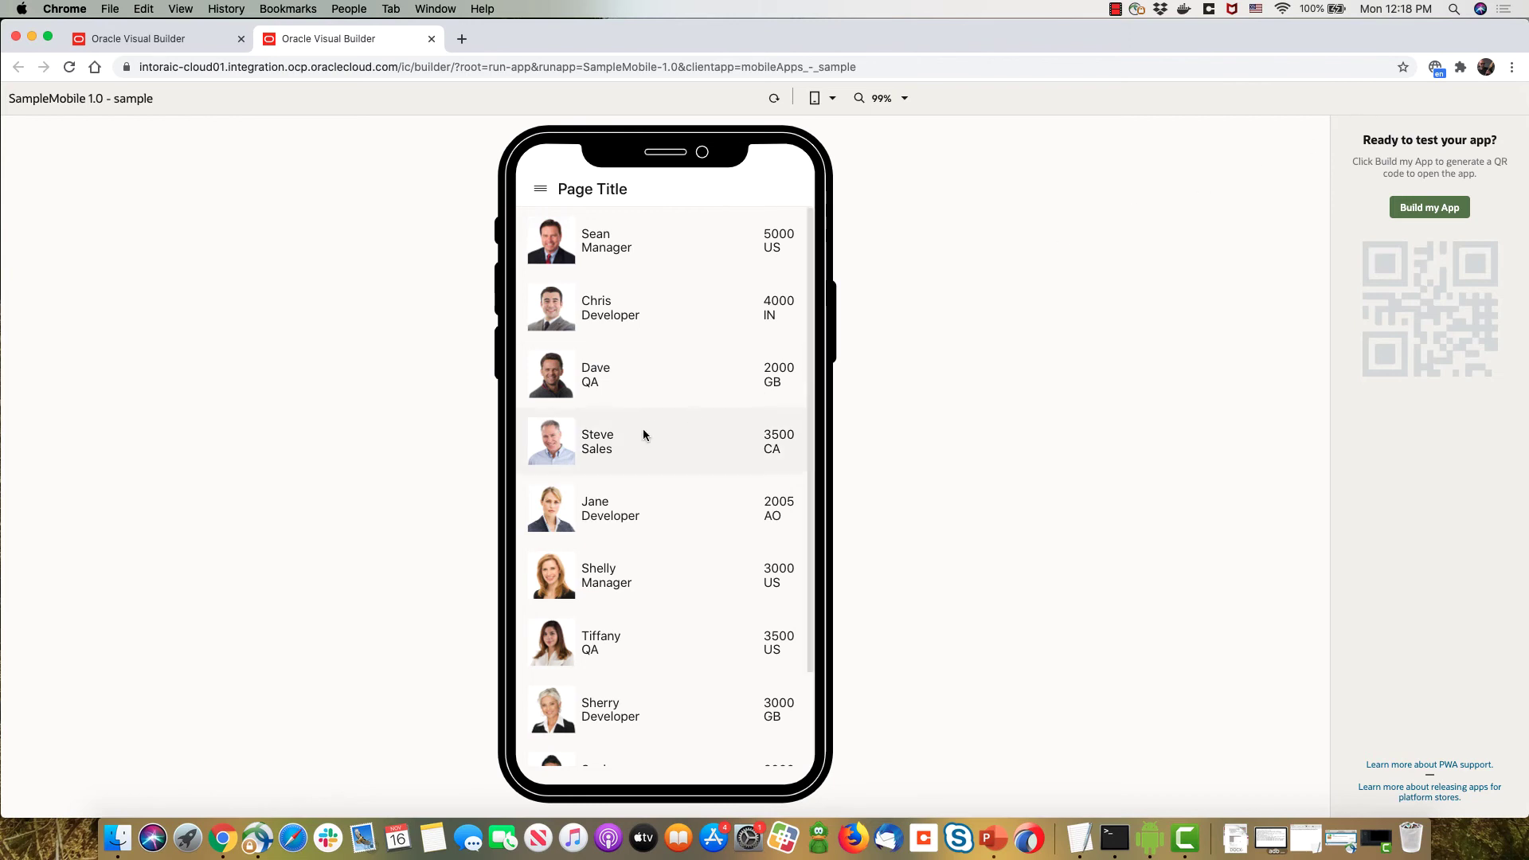
scroll(644, 433, "down", 3)
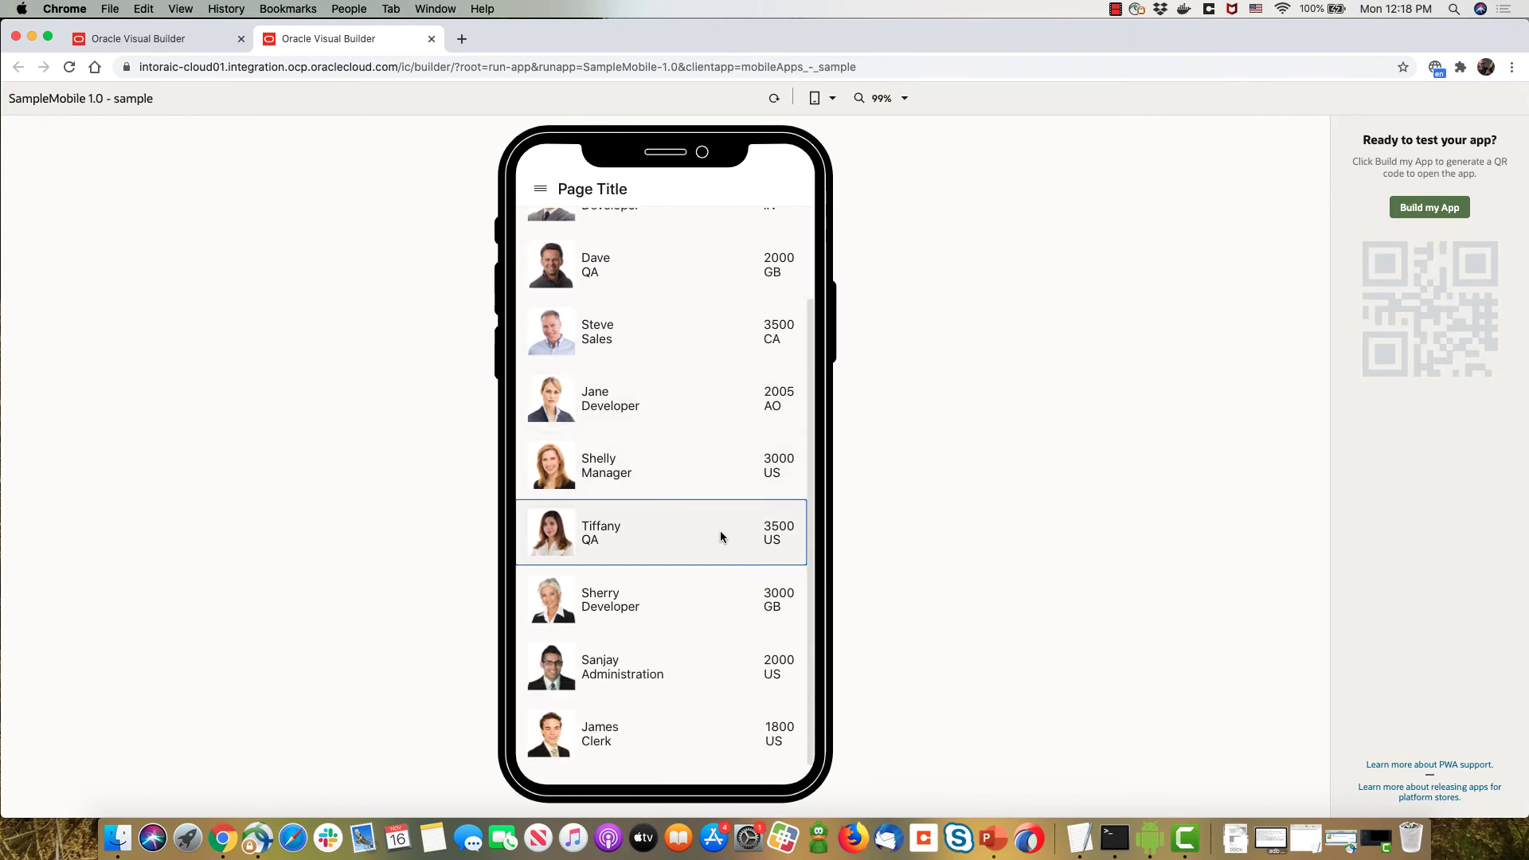
left_click_drag(720, 536, 782, 532)
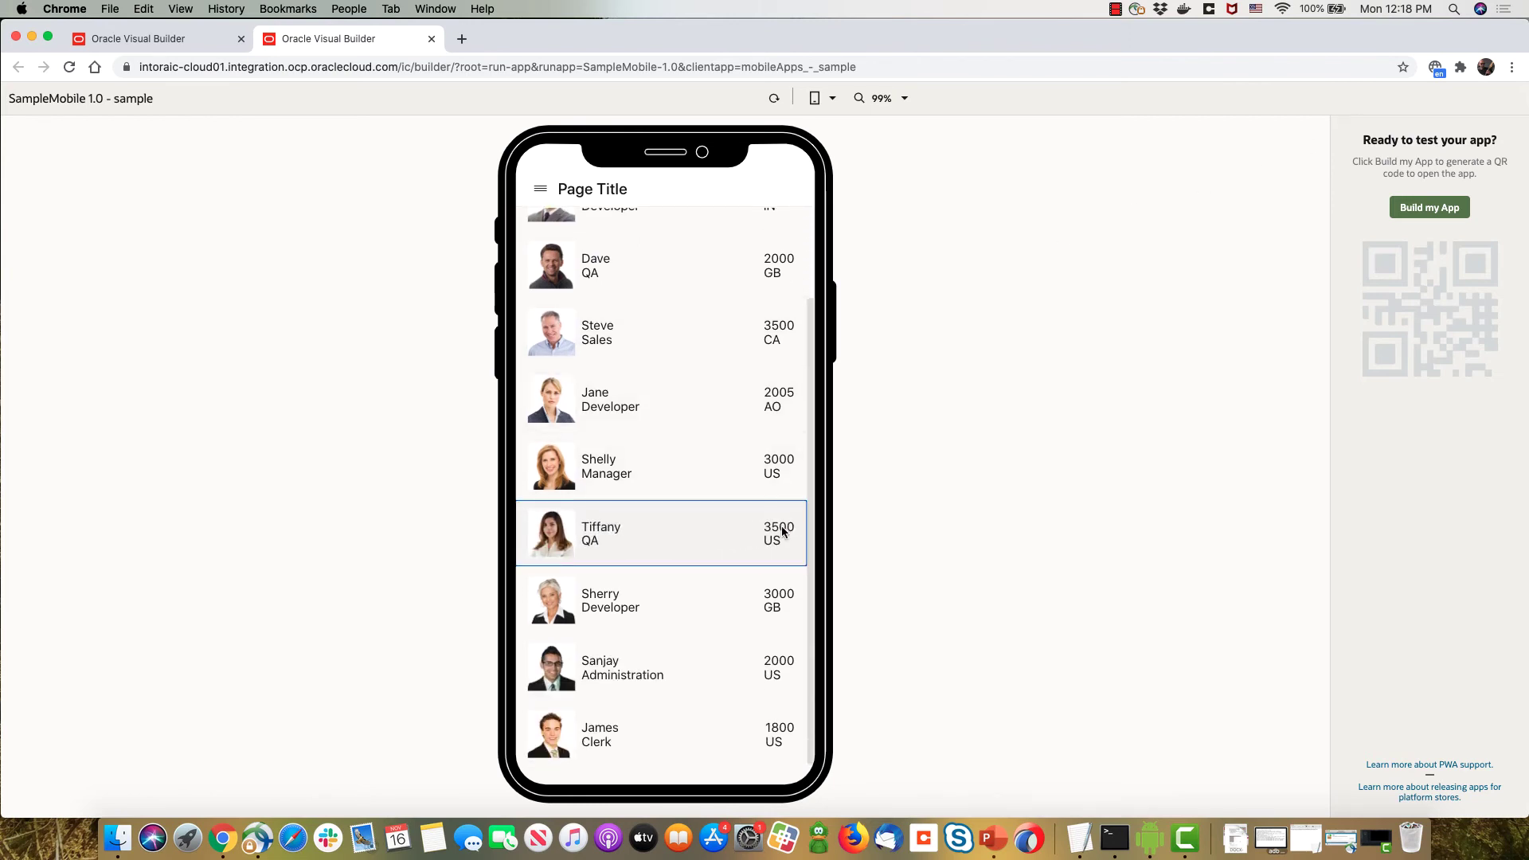
left_click(782, 532)
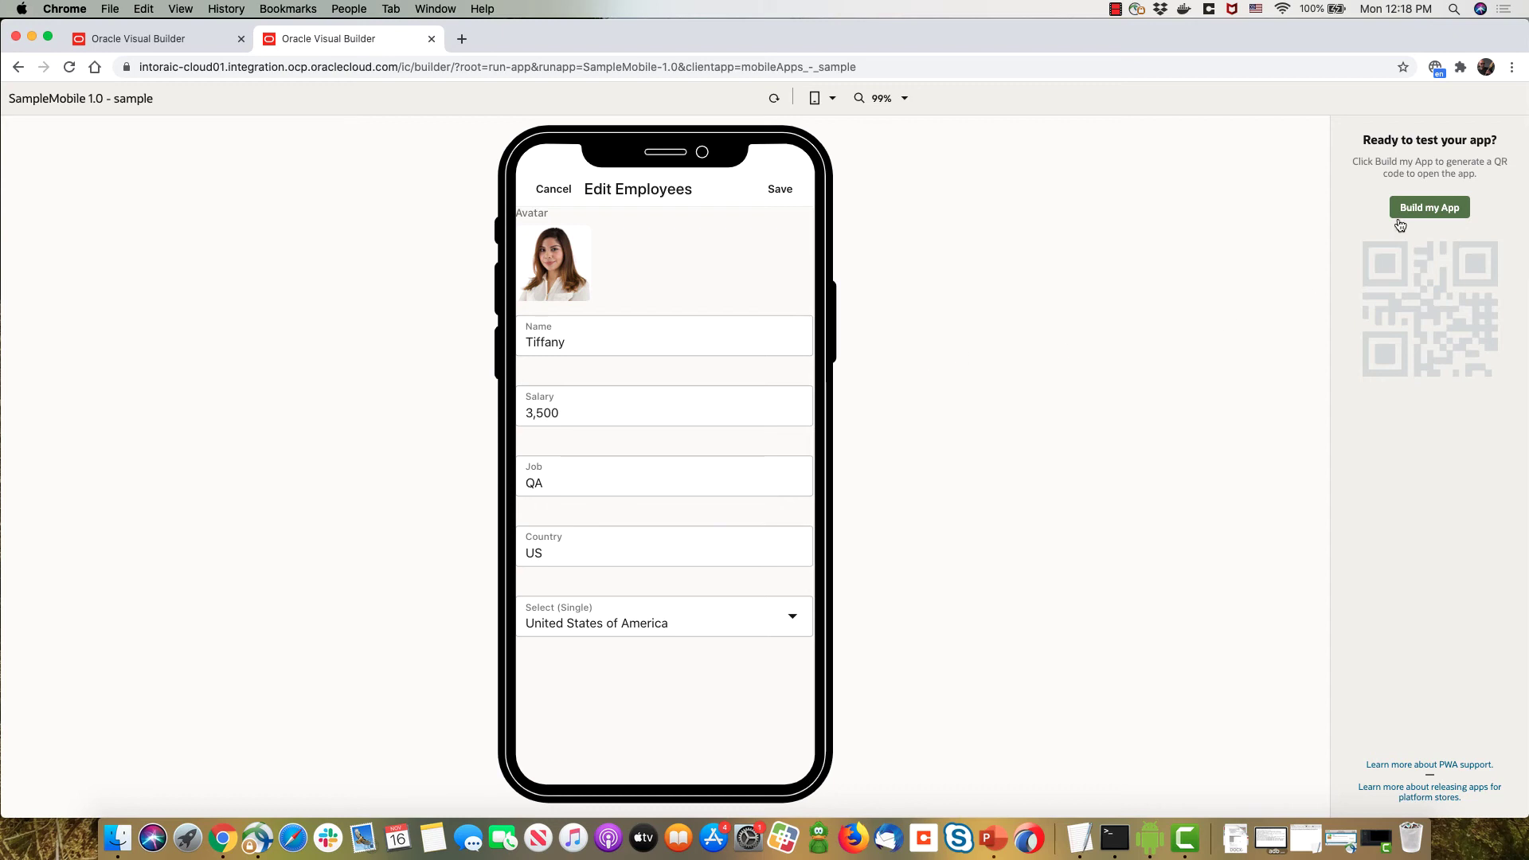
Build the sample app for testing and stage it, populating Stage with the Development data.
left_click(1429, 208)
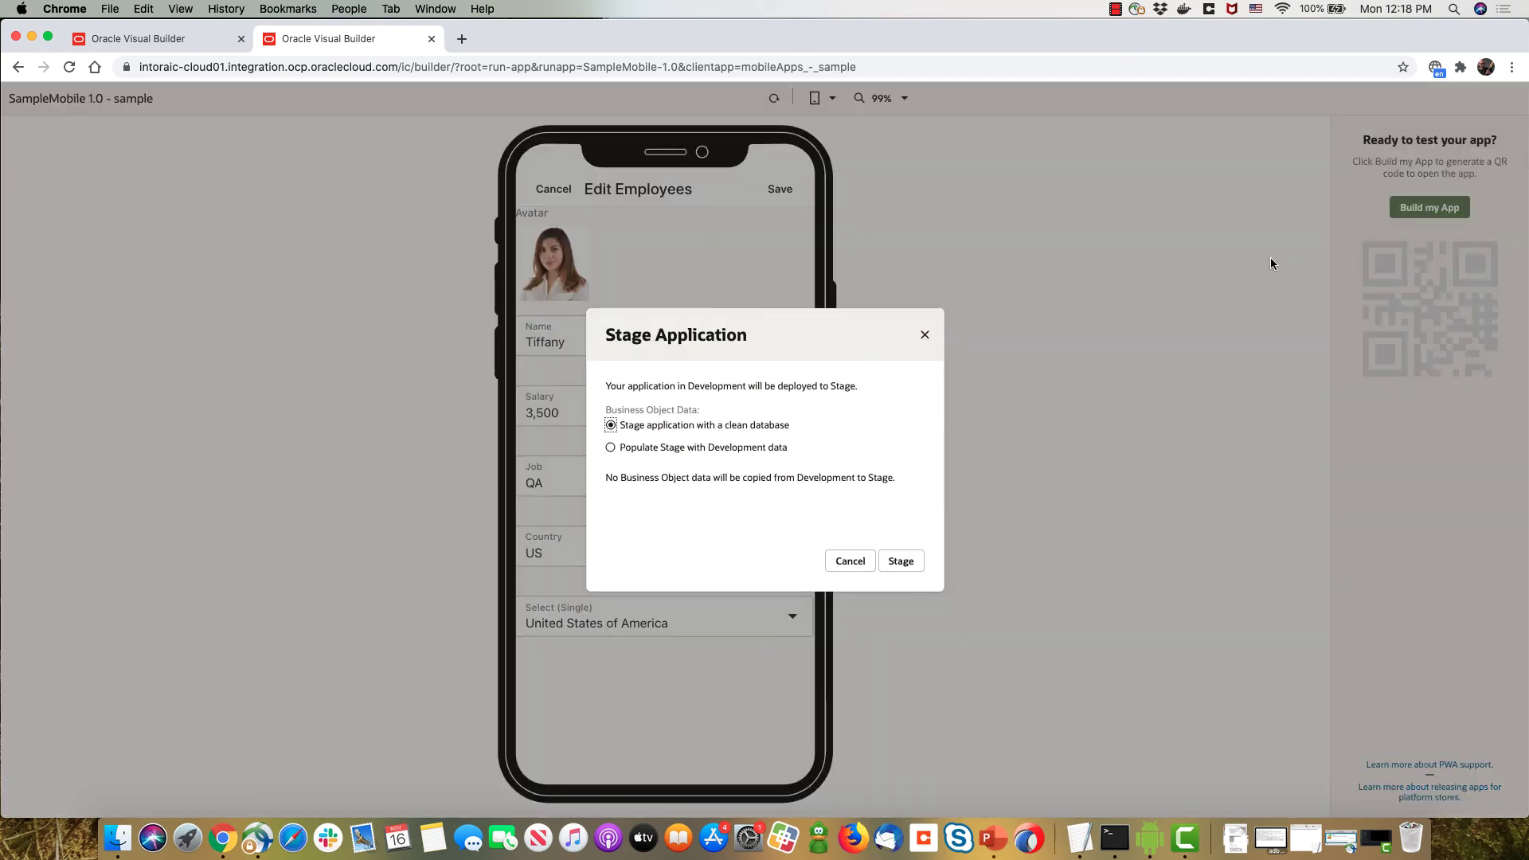
left_click(708, 447)
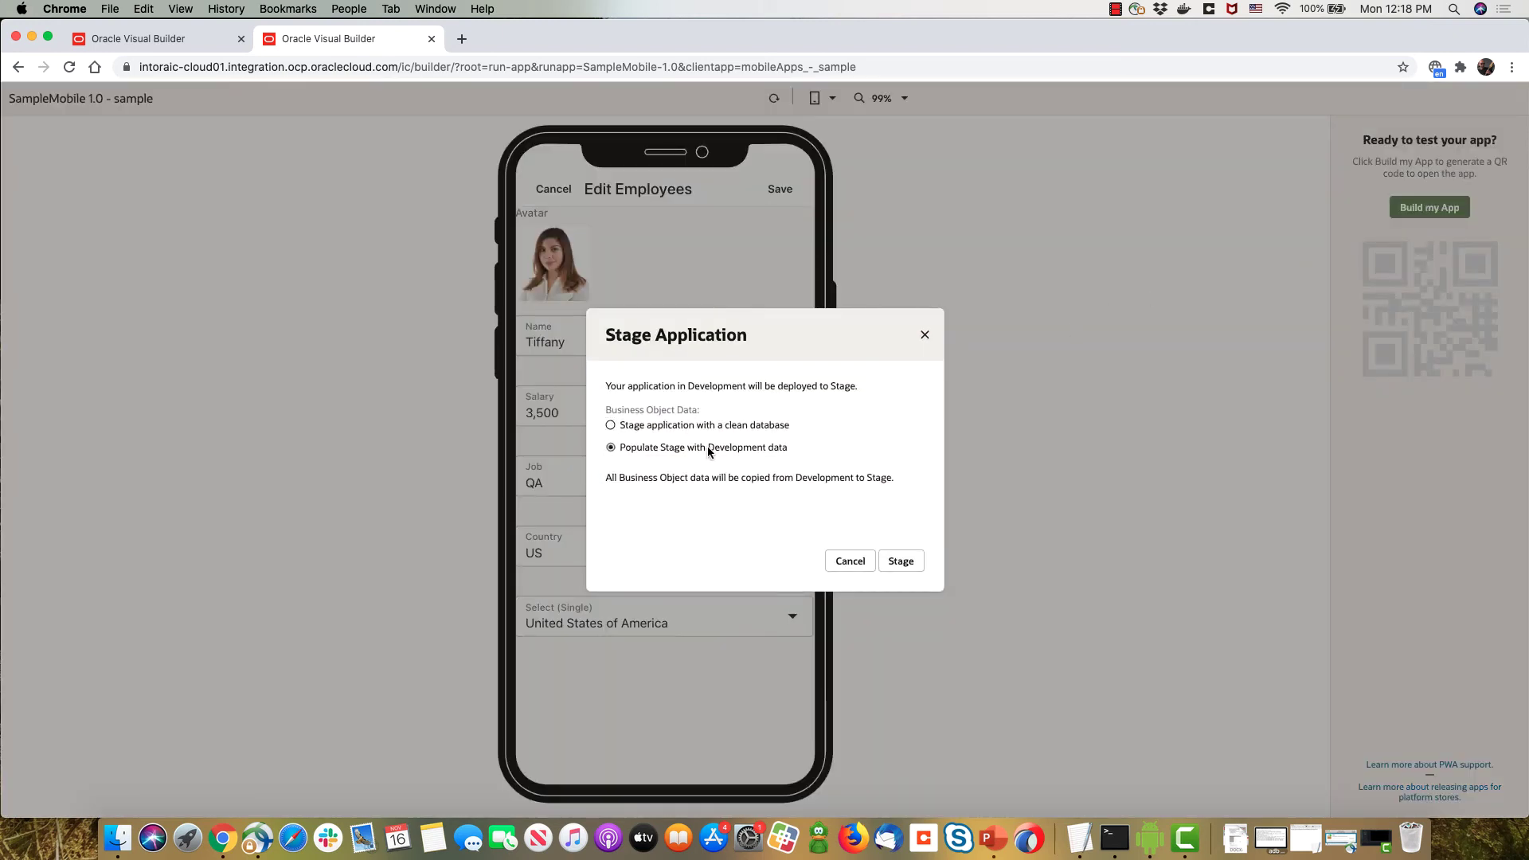
left_click(909, 564)
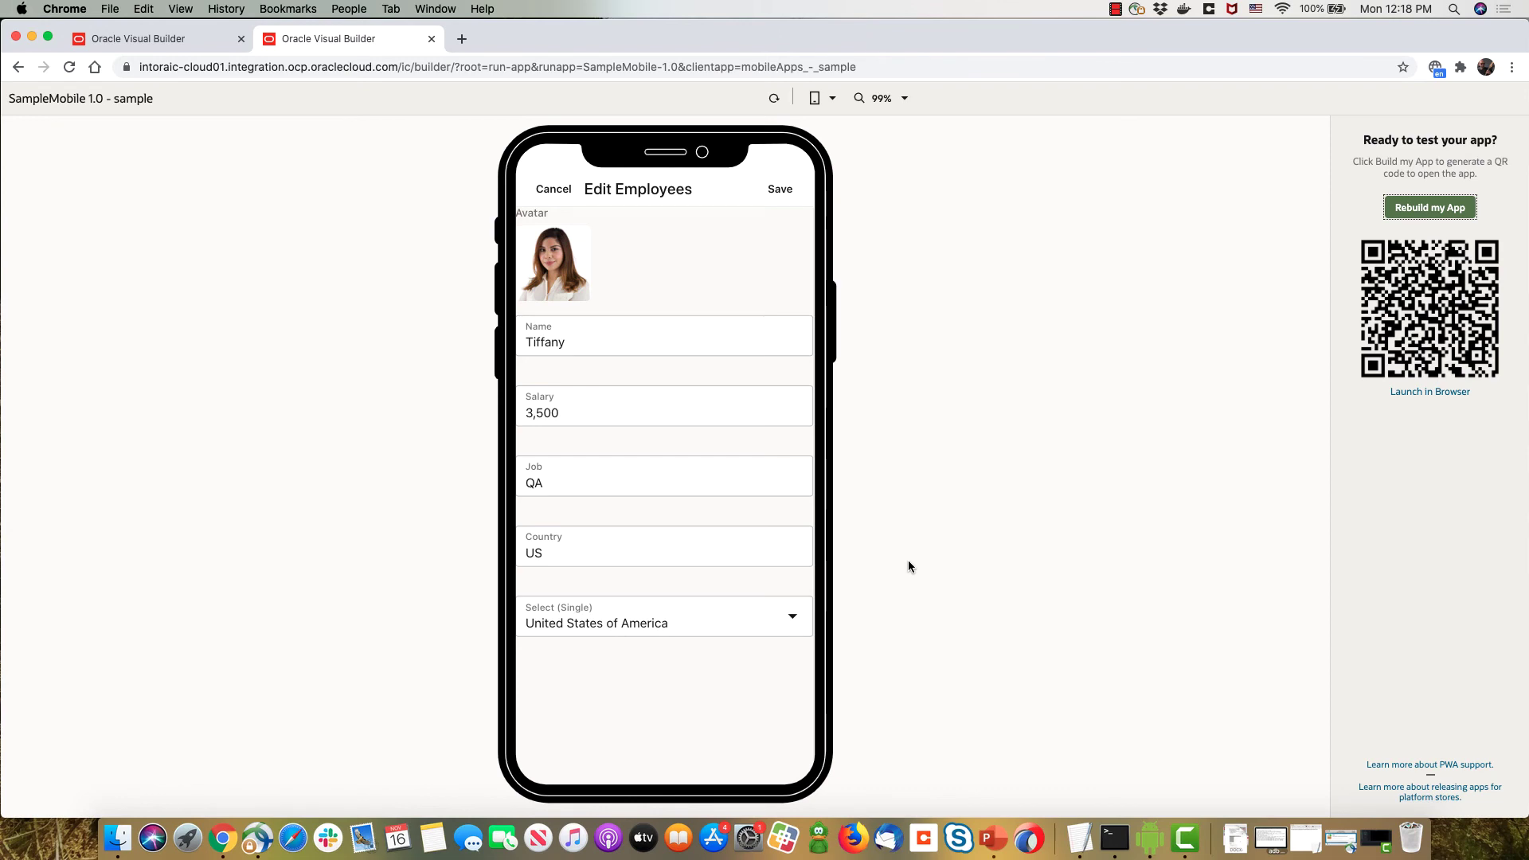
Switch to the phone mirrored in scrcpy, open the webpage from the scanned QR code, and look through the app's employee list.
key("super+Tab")
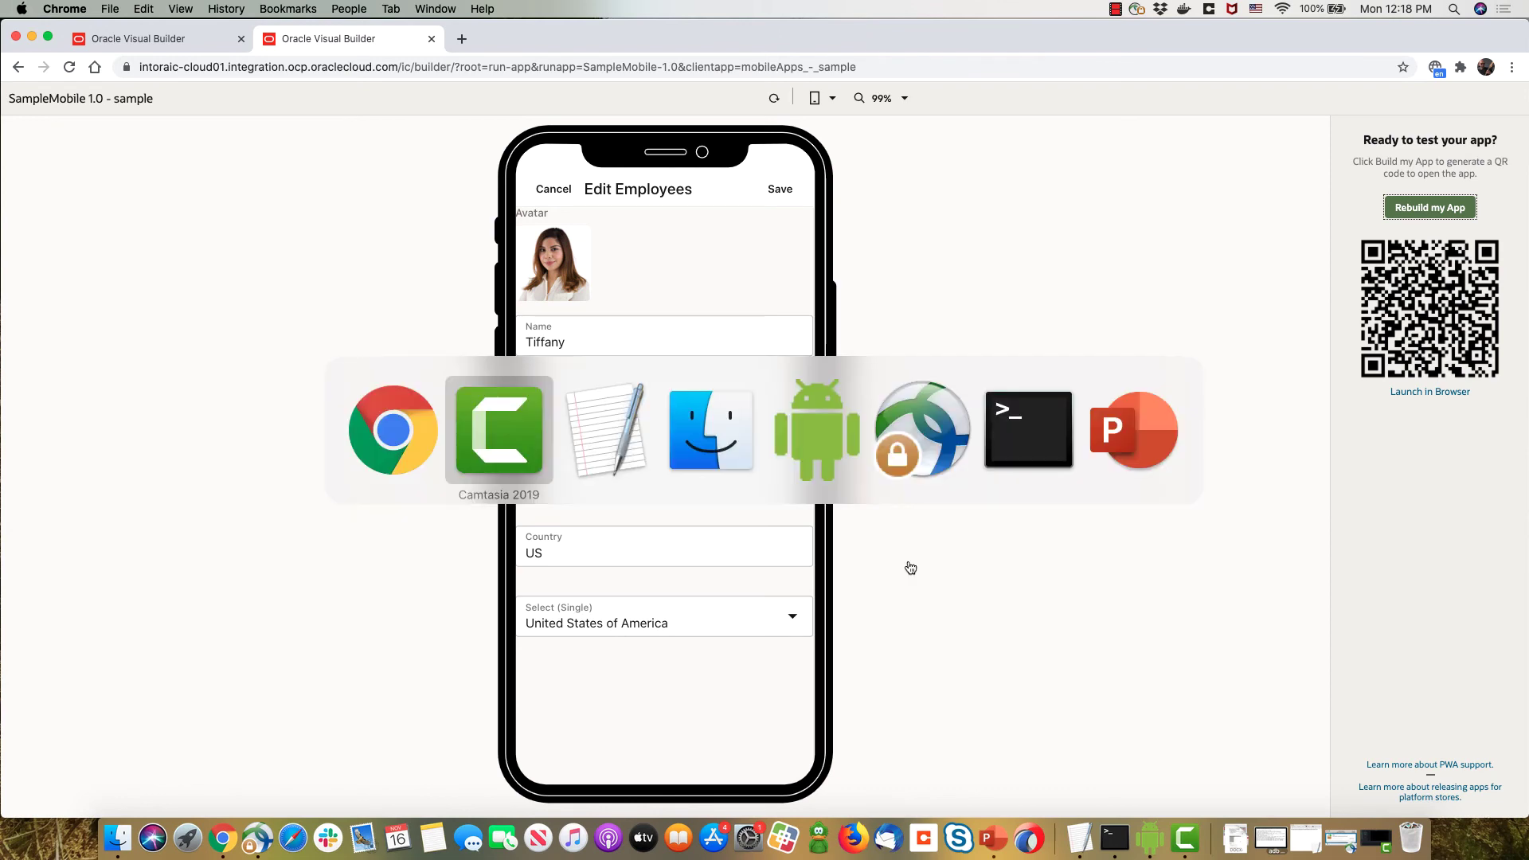
key("super+Tab")
key("super+Tab")
key("super+Tab")
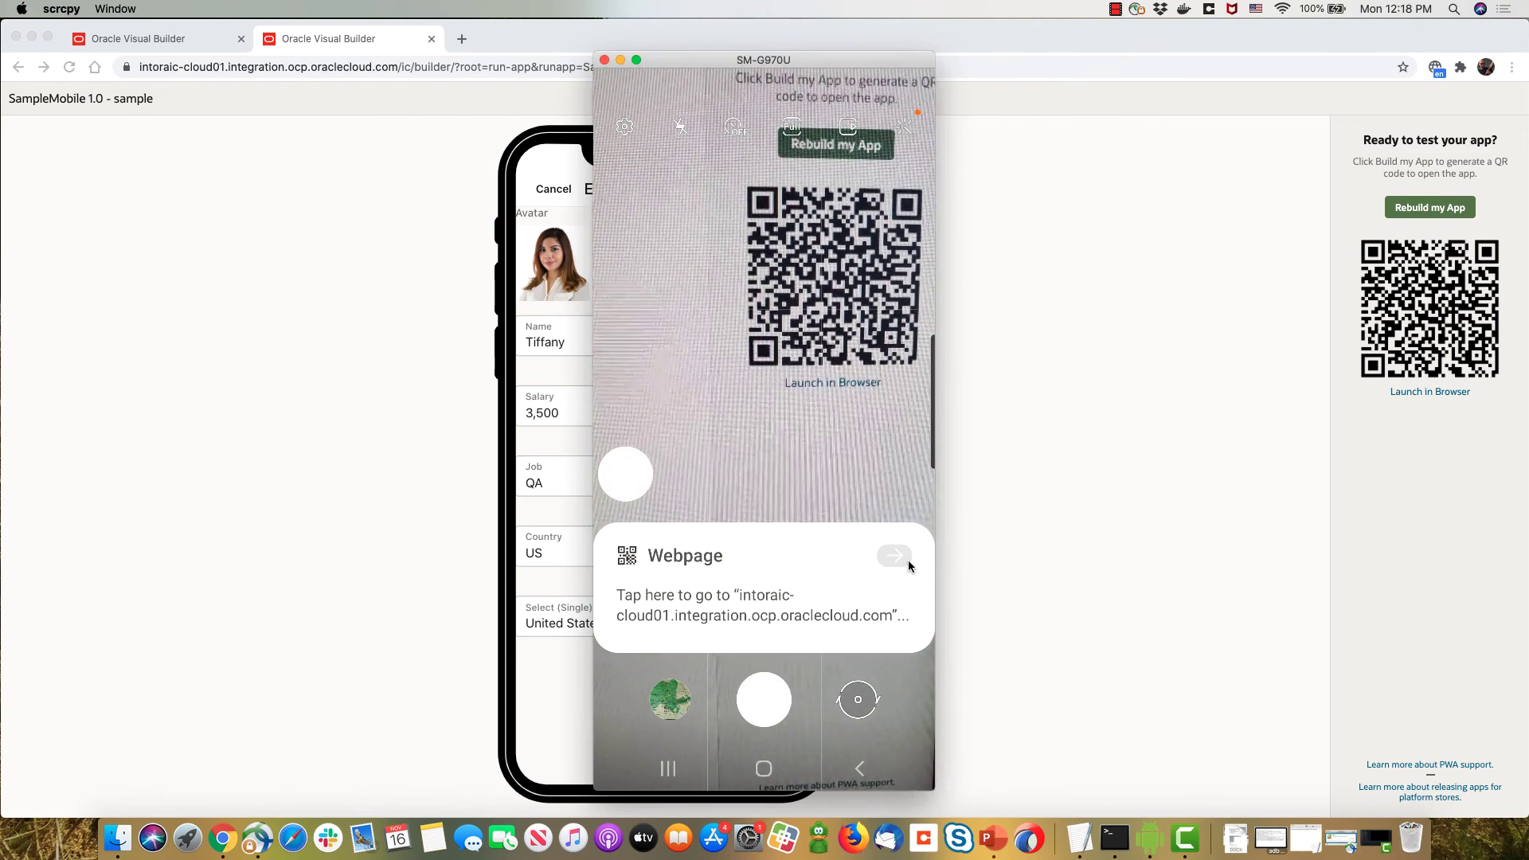
left_click(908, 560)
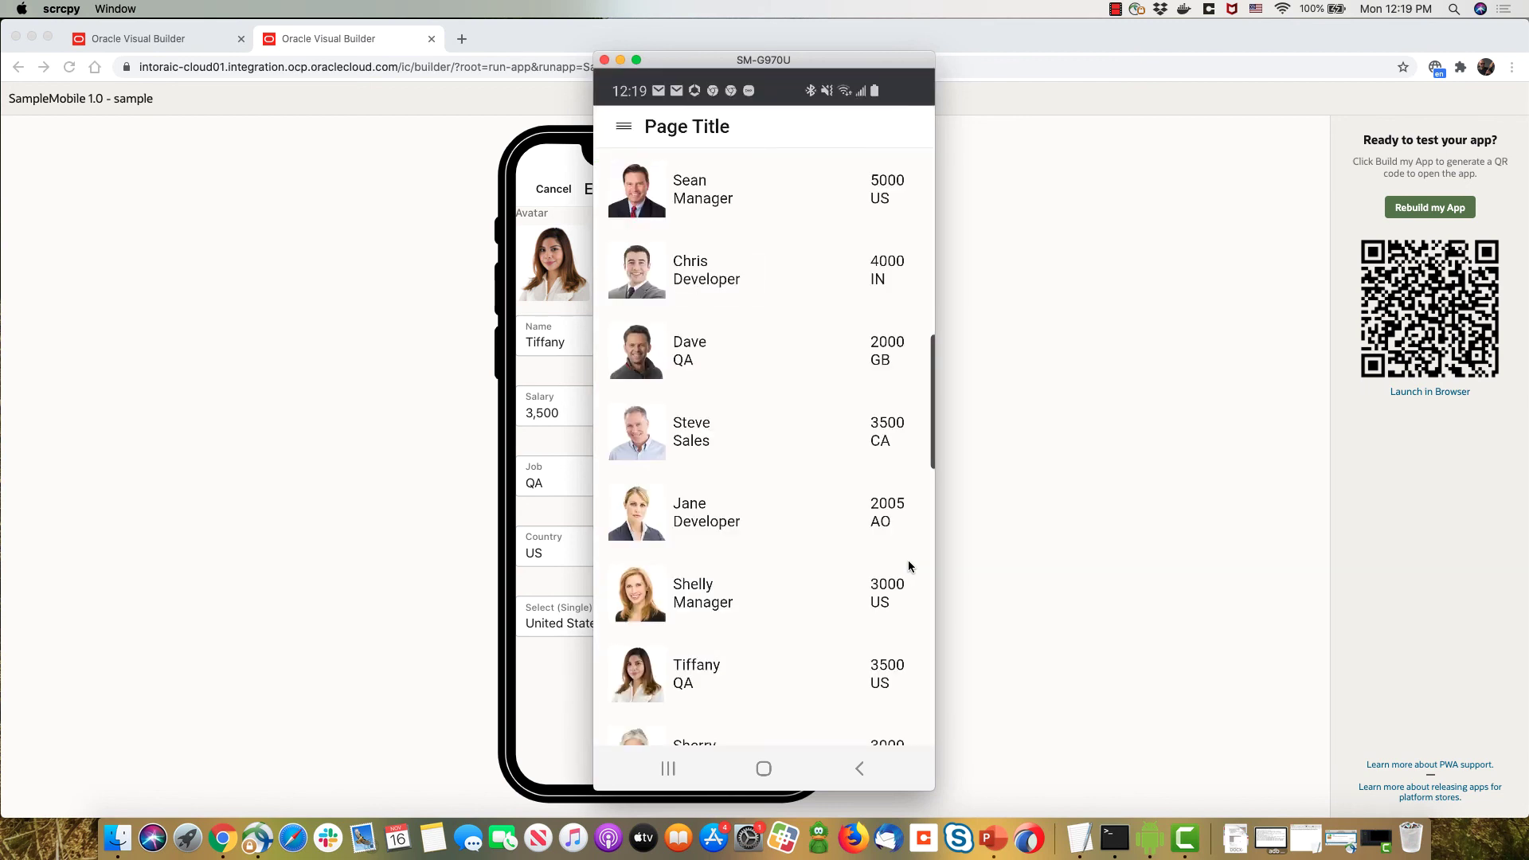
scroll(909, 565, "down", 3)
scroll(909, 564, "up", 3)
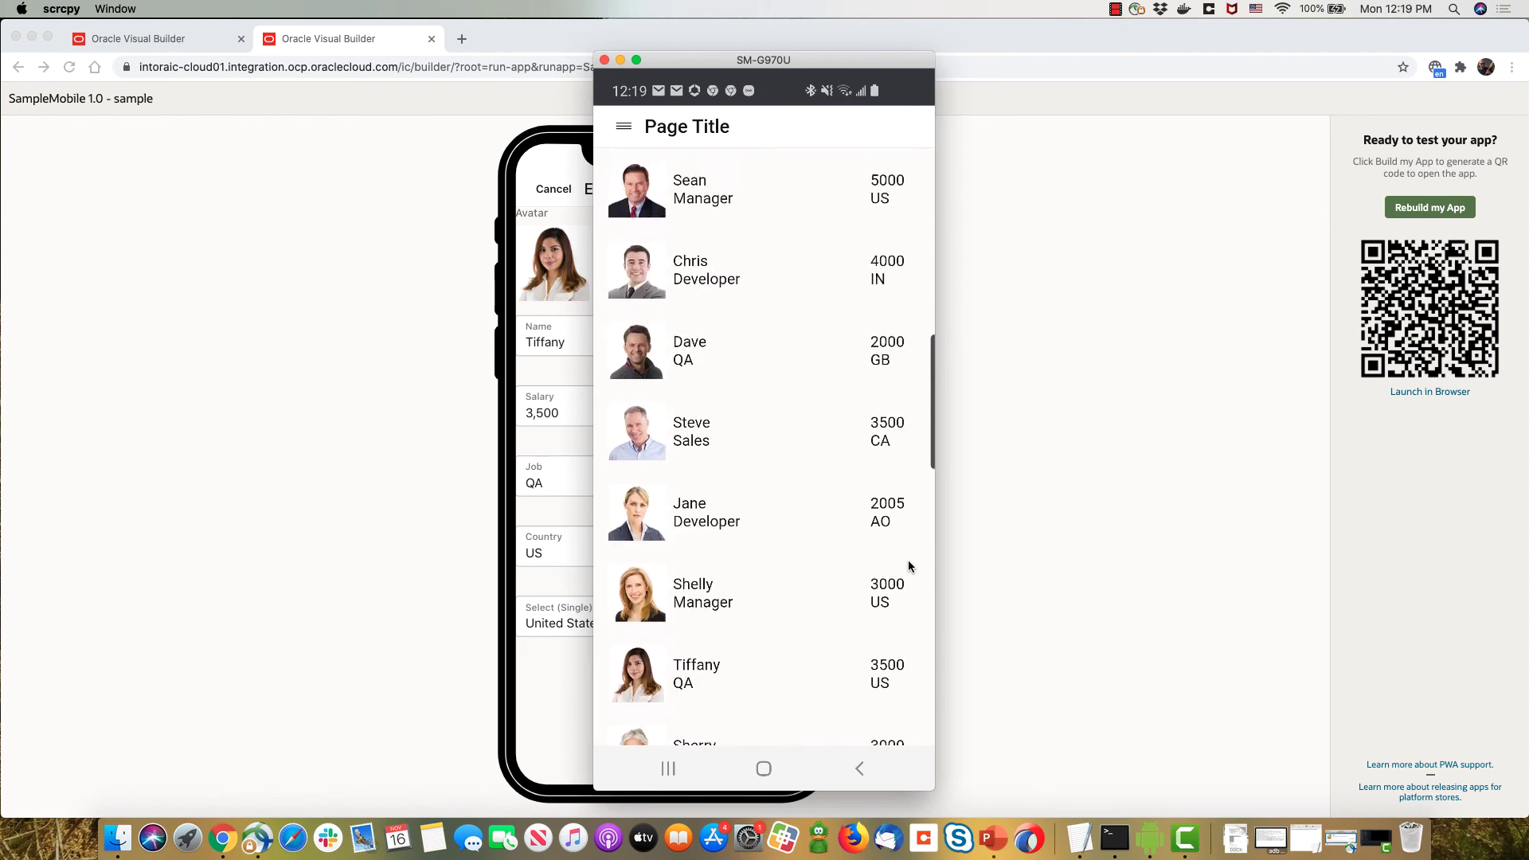